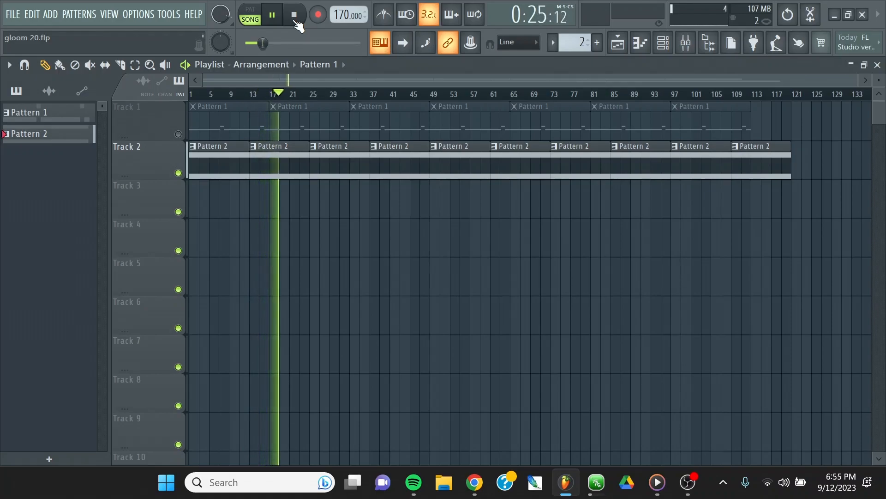
Stop the song playback and reposition the mixer window beside the channel rack.
click(296, 21)
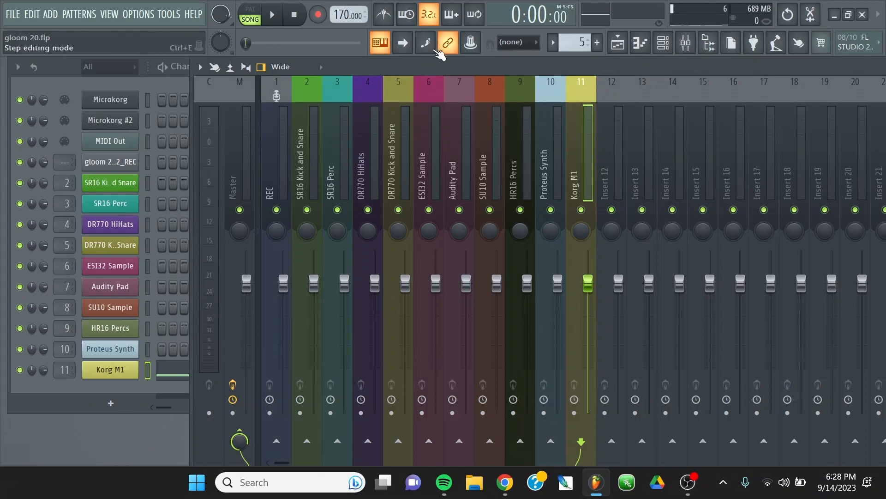
drag(438, 65, 412, 69)
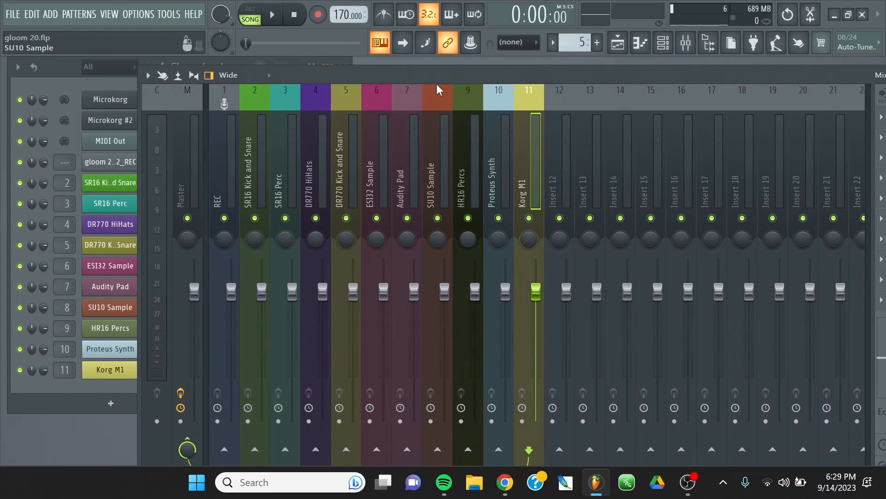
drag(444, 74, 483, 72)
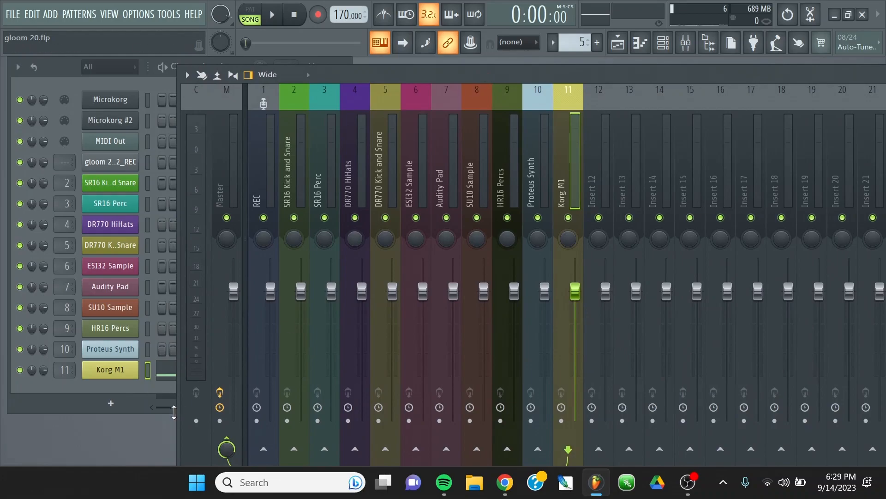
View the Korg M1 instrument's Super Bass patch from the channel rack and close its editor.
click(116, 375)
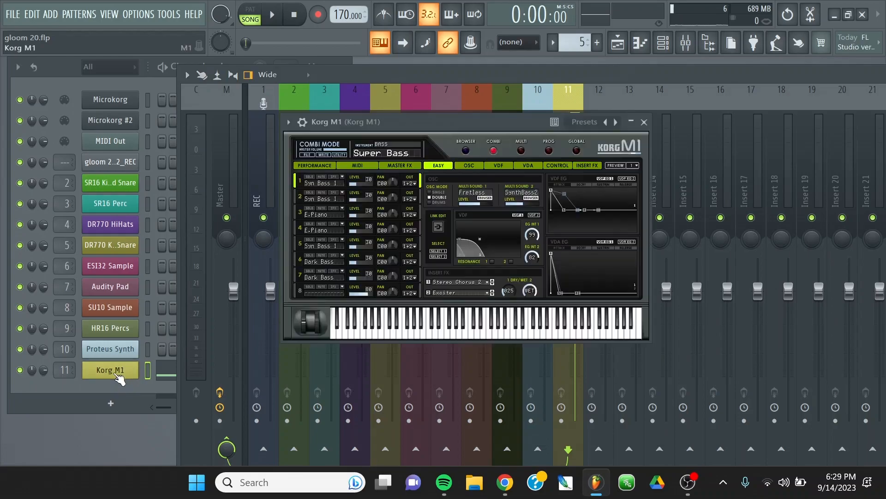
drag(441, 116, 234, 118)
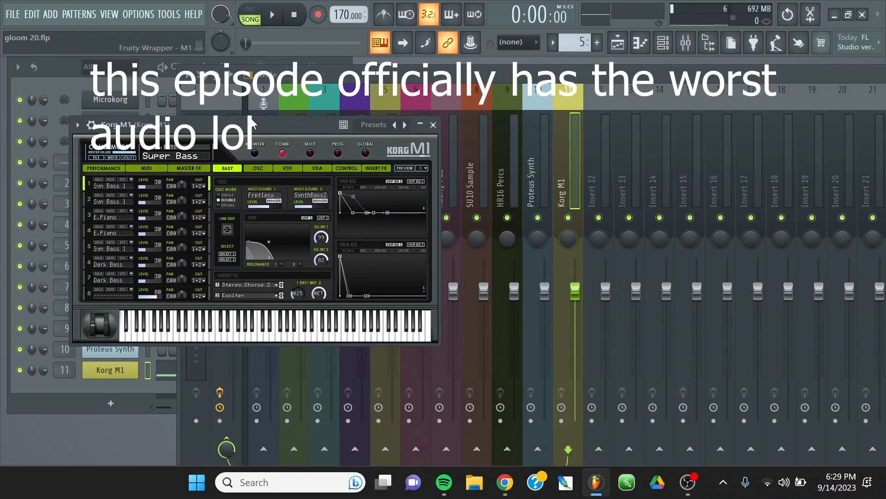
drag(251, 126, 478, 73)
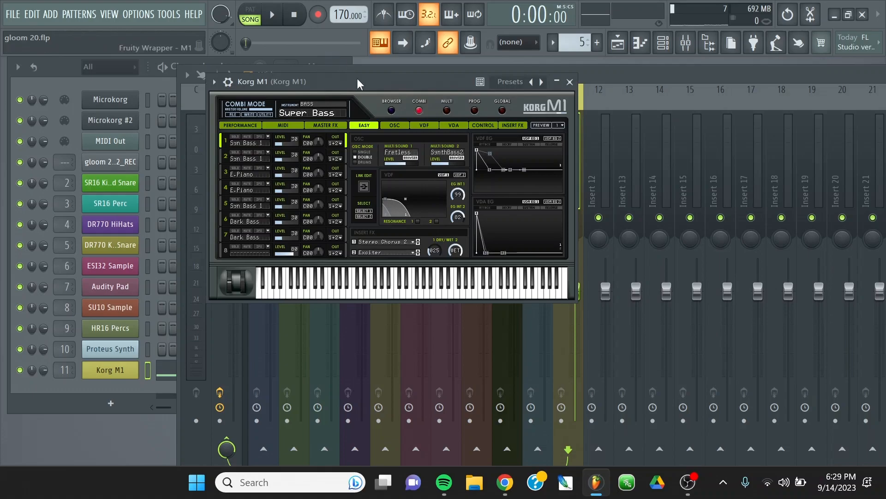
drag(356, 79, 261, 67)
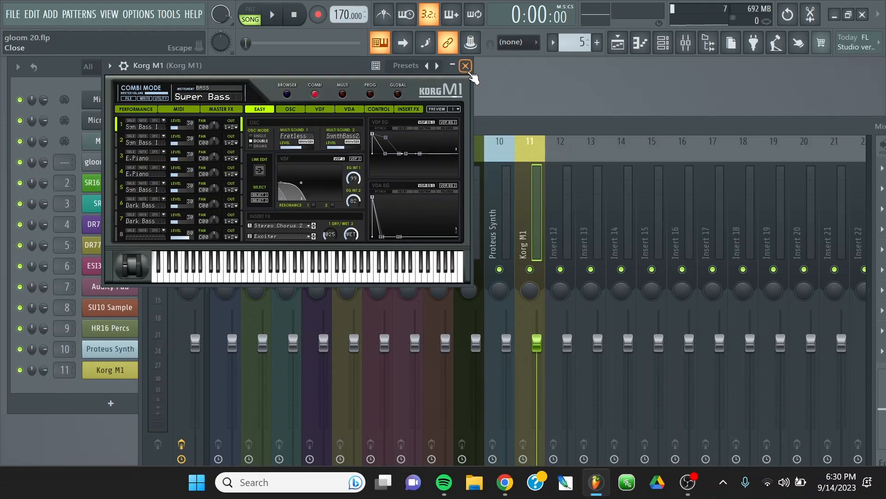
click(466, 66)
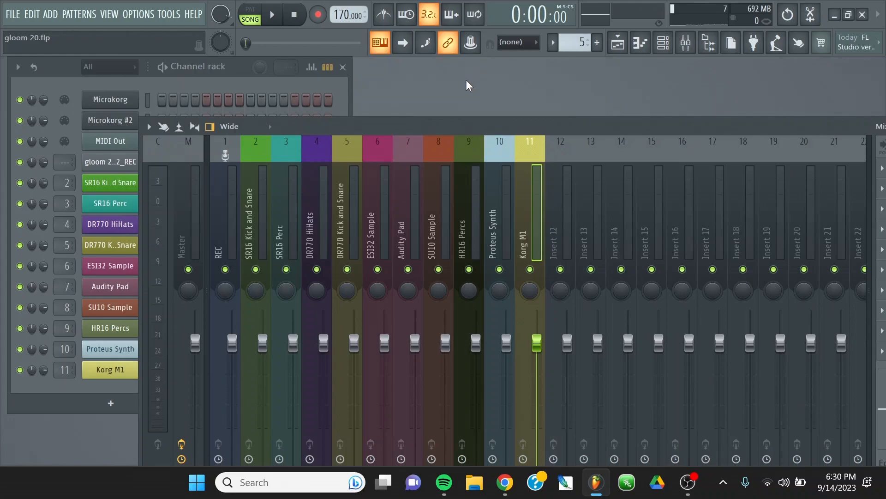
Play the song with the mixer in full view and solo the SR16 Kick and Snare track.
double_click(429, 125)
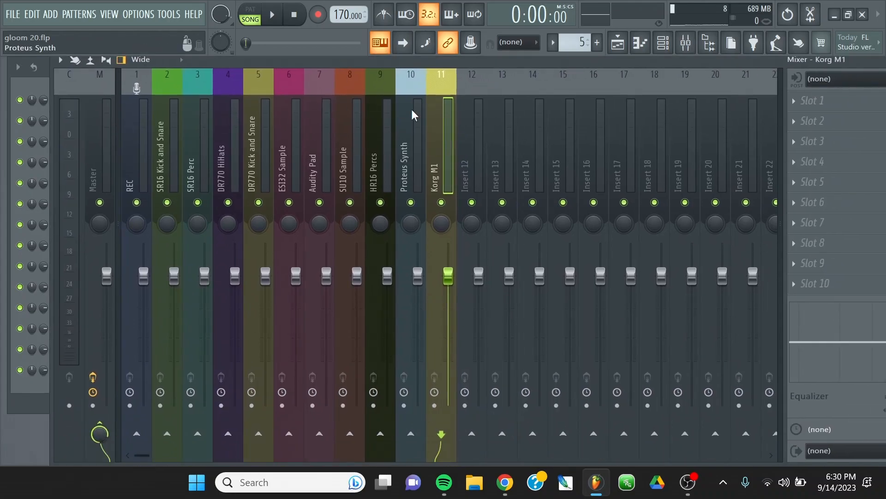
key(space)
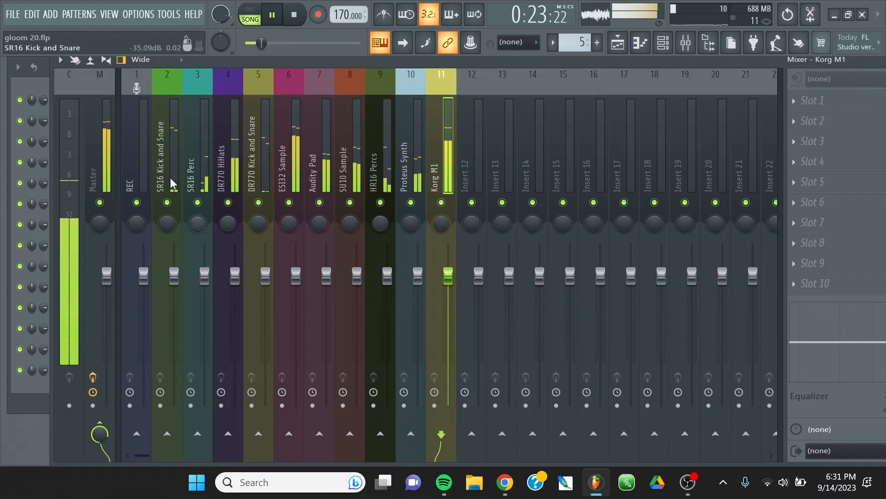
right_click(151, 165)
click(162, 145)
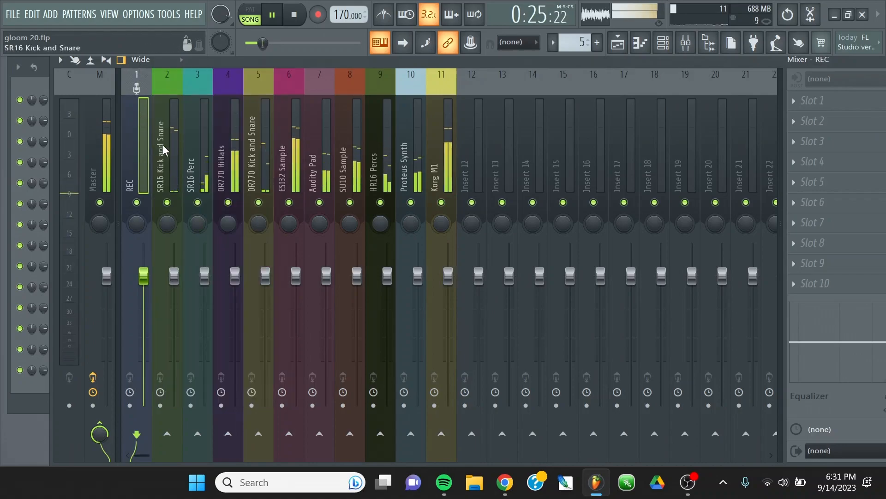
right_click(162, 145)
mouse_move(207, 219)
click(386, 226)
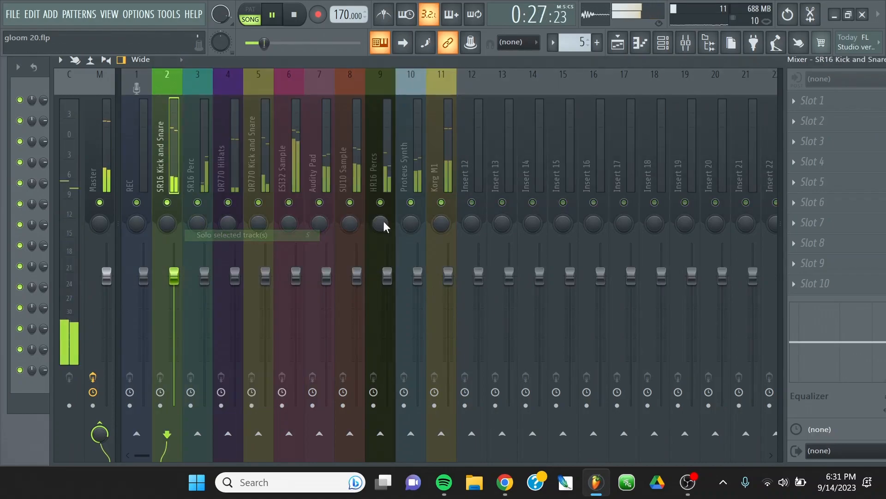
Load CamelCrusher in the first effect slot of the SR16 Kick and Snare track and switch off its Distortion section.
drag(479, 62, 347, 62)
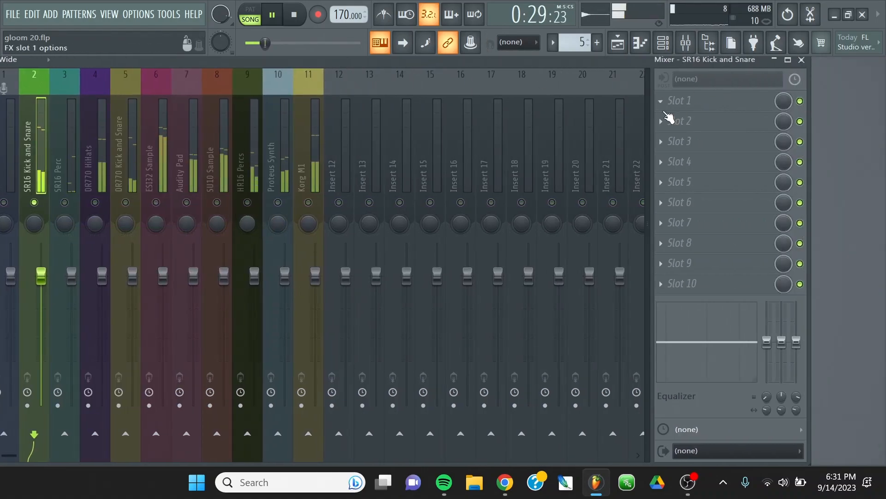
click(662, 99)
click(418, 24)
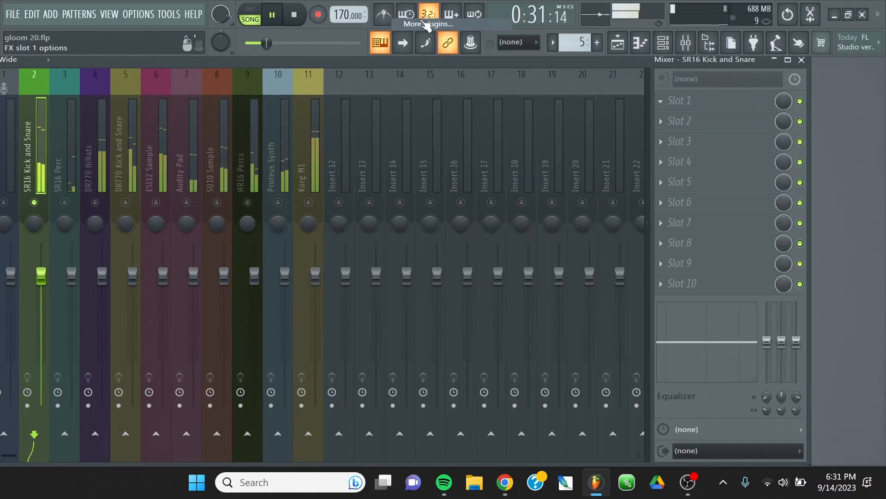
double_click(319, 62)
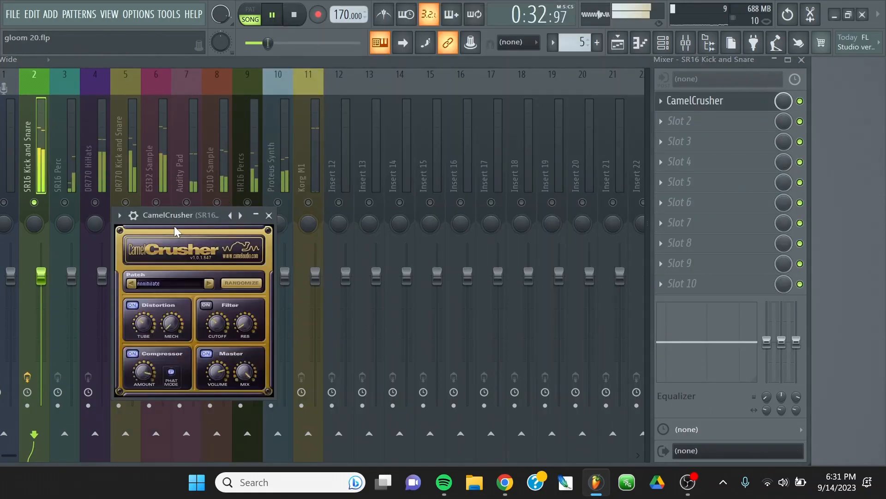
drag(198, 212, 465, 141)
click(400, 234)
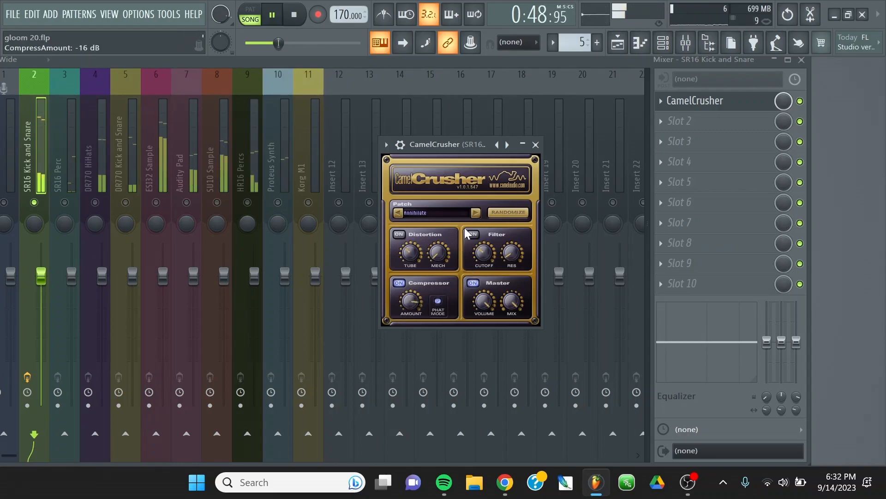
click(536, 145)
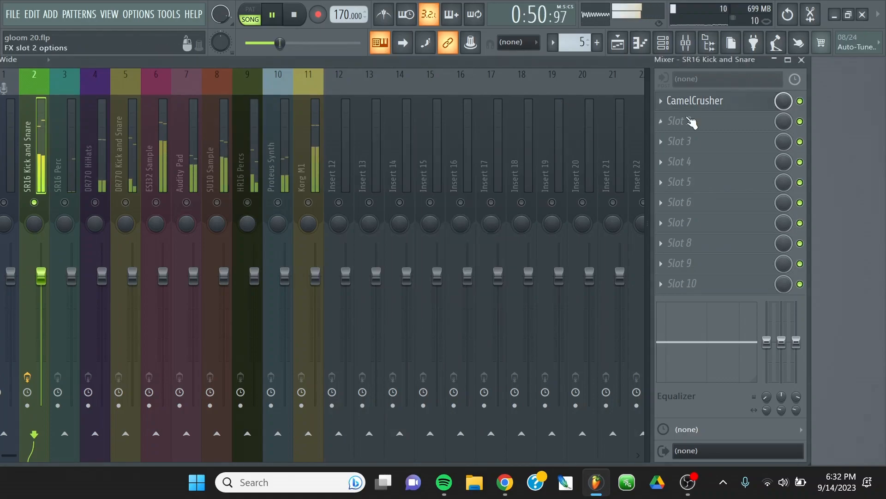
Add EQUO in the second effect slot and draw a curve boosting the upper mids up to about 2.56k and cutting the bands above.
click(662, 123)
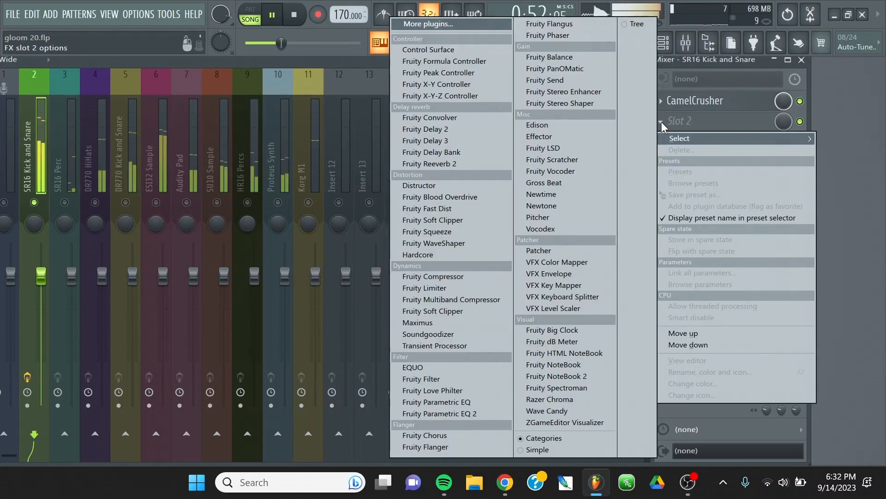
click(439, 368)
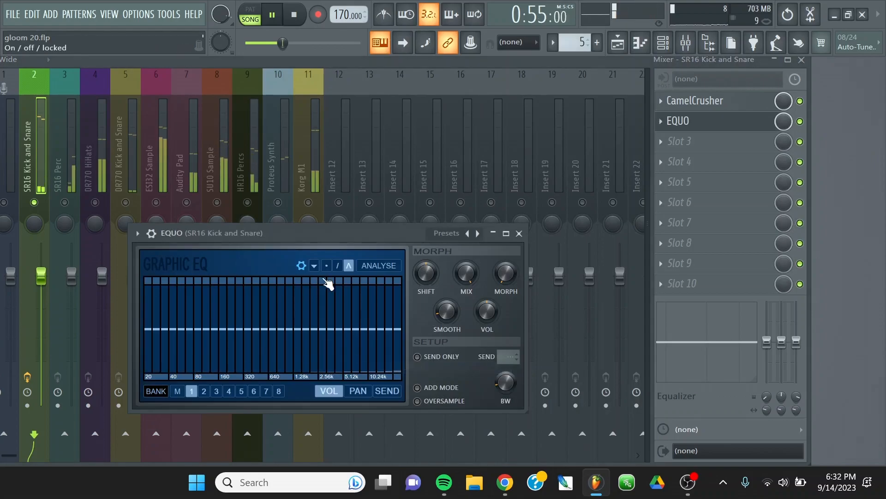
click(338, 265)
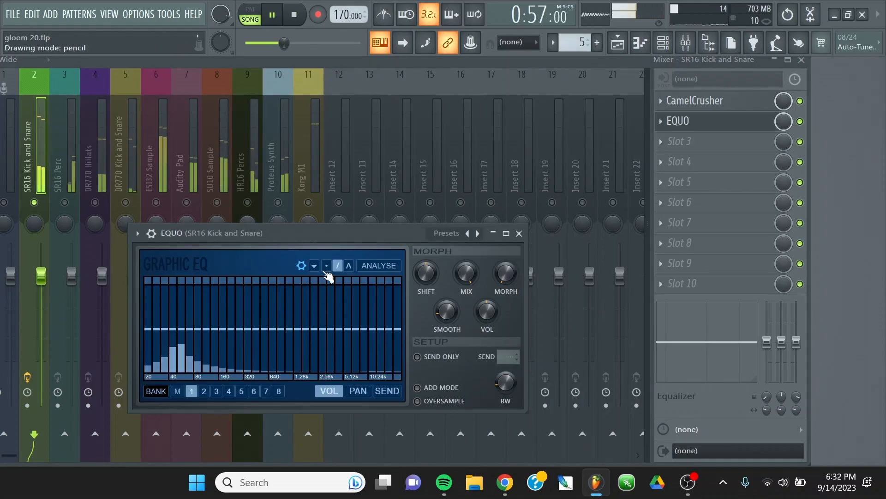
click(326, 267)
drag(331, 350, 436, 377)
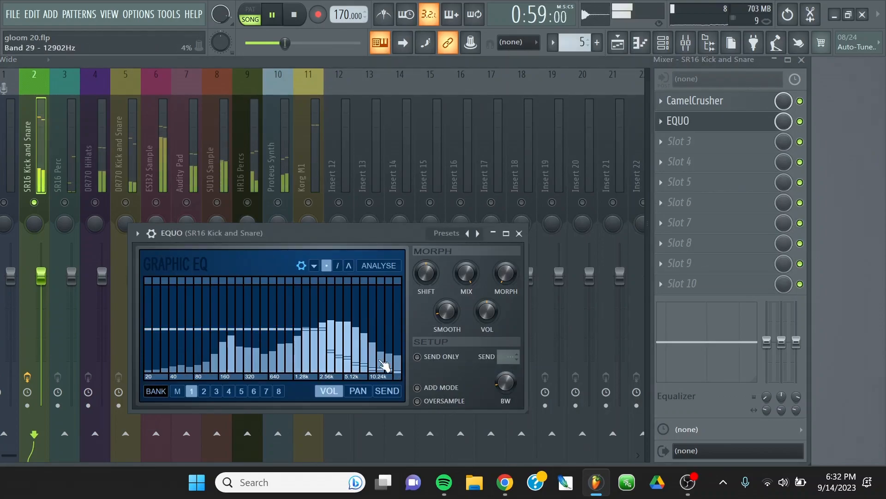
mouse_move(385, 366)
mouse_down()
mouse_move(337, 331)
mouse_move(297, 321)
mouse_move(337, 310)
mouse_up()
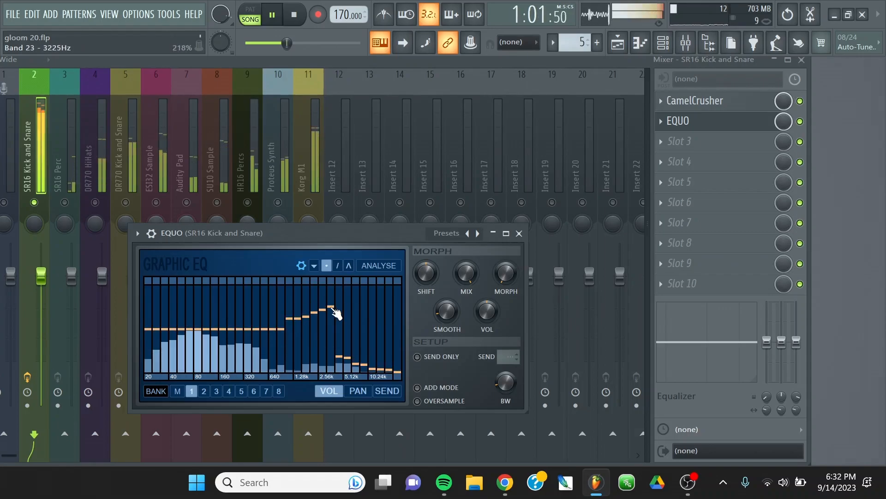
Close the EQUO editor and place EQUO above CamelCrusher in the track's effect chain.
click(519, 234)
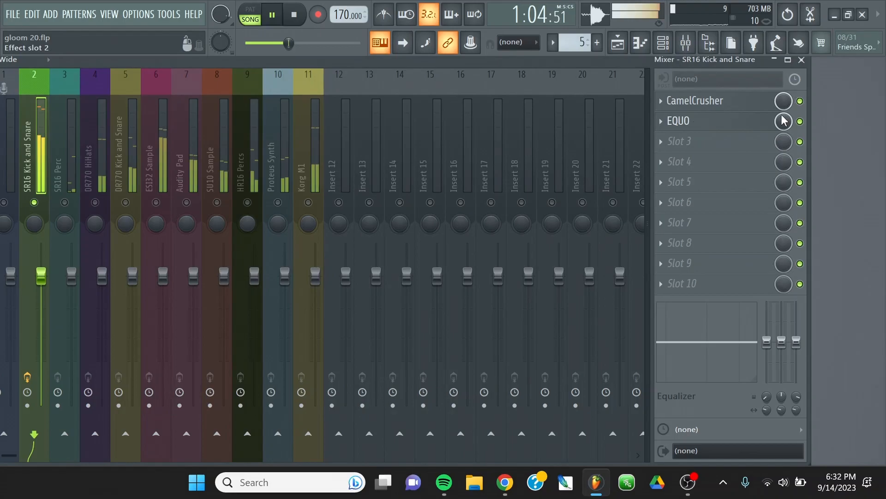
click(664, 121)
click(675, 345)
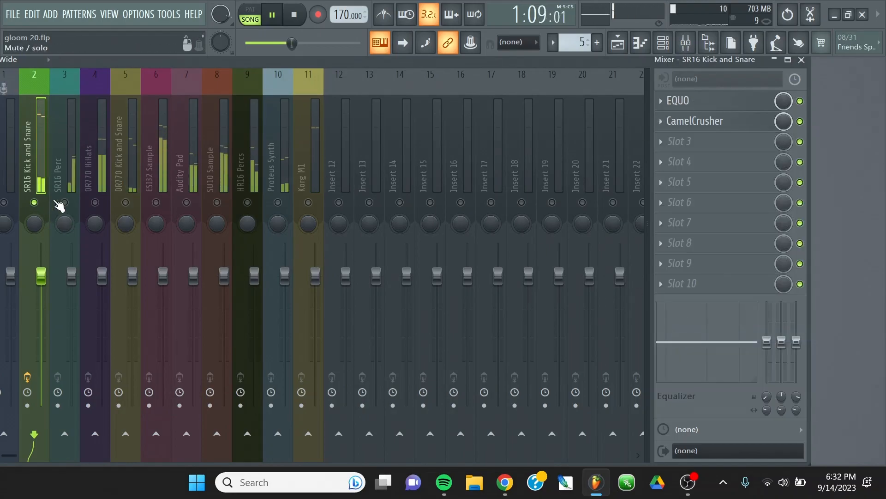
Enable the DR770 HiHats track and load Fruity Multiband Compressor in its first effect slot with the Bright preset.
click(103, 195)
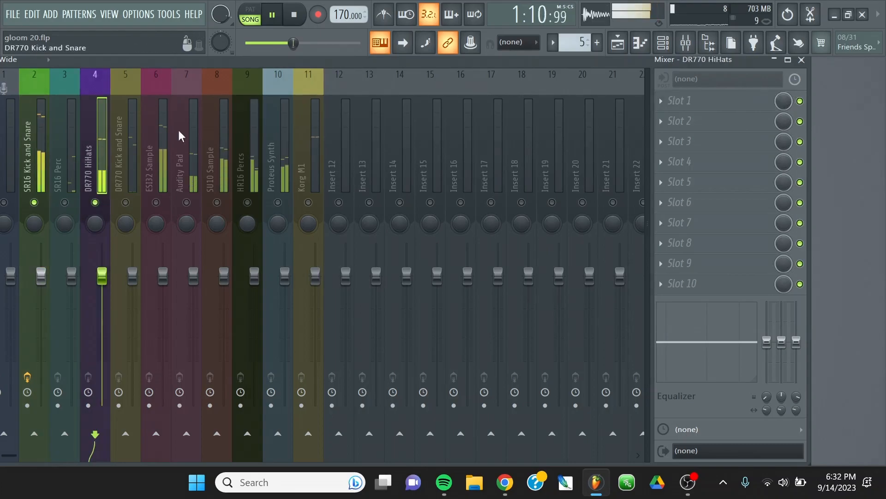
click(674, 100)
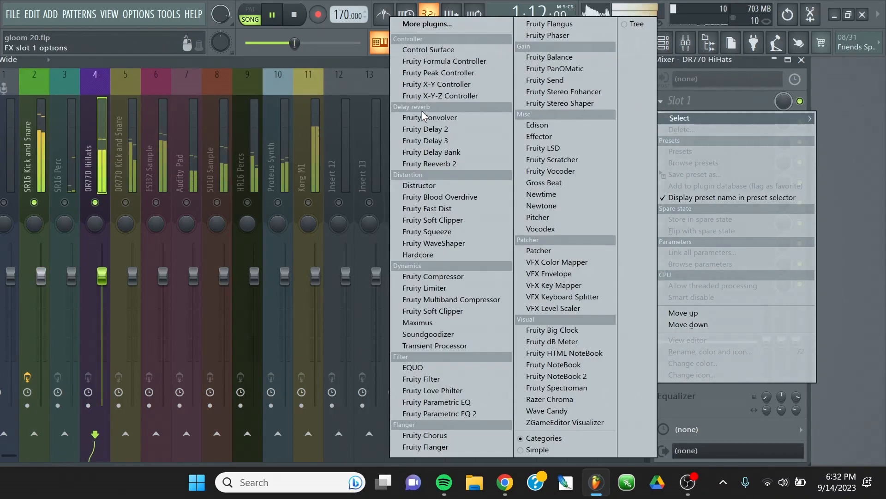
click(443, 299)
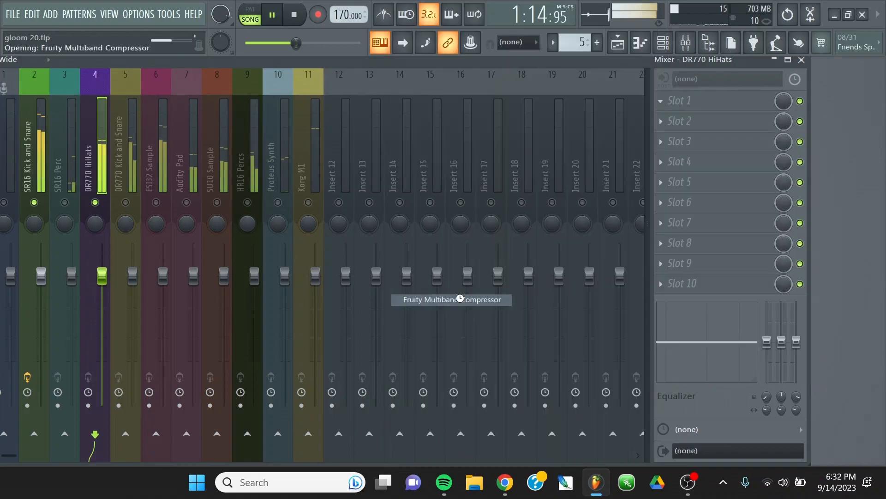
click(47, 143)
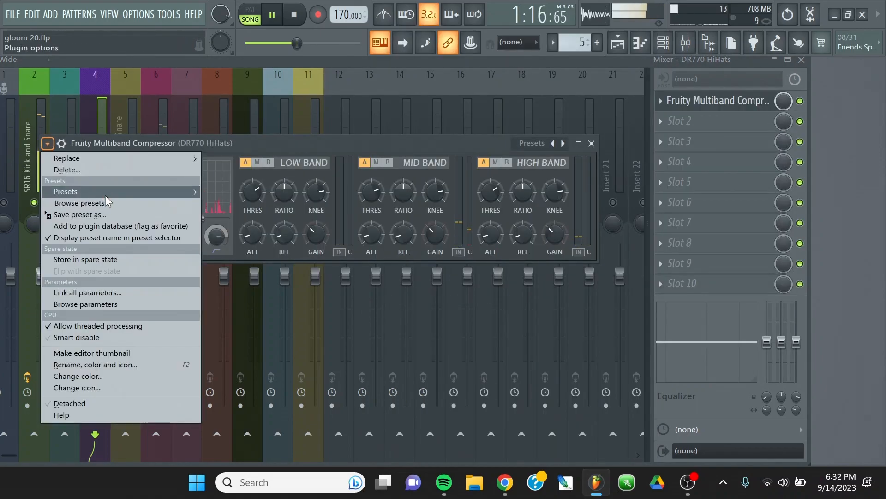
mouse_move(162, 198)
click(231, 99)
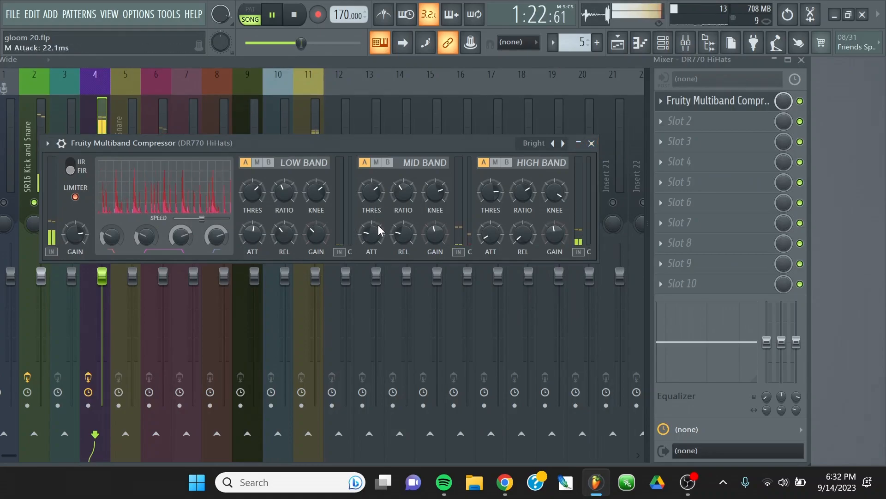
Lower the compressor's mid band gain and close its editor.
drag(436, 234, 436, 233)
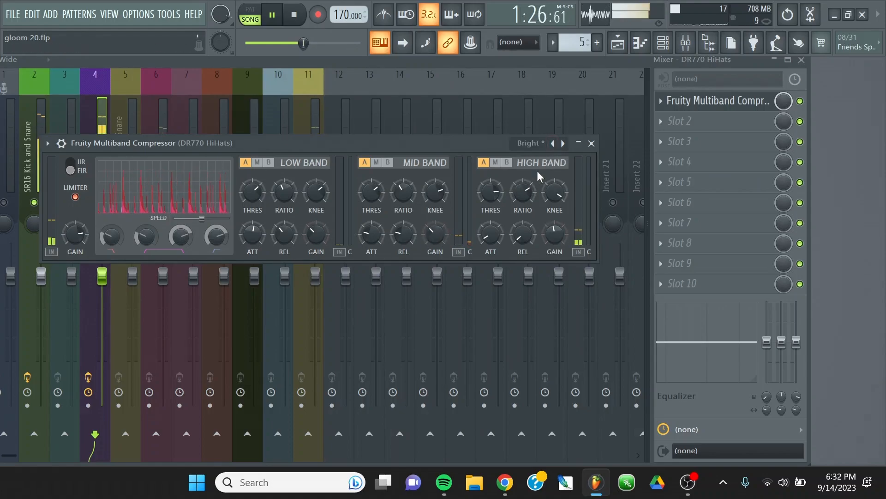
click(591, 143)
click(601, 144)
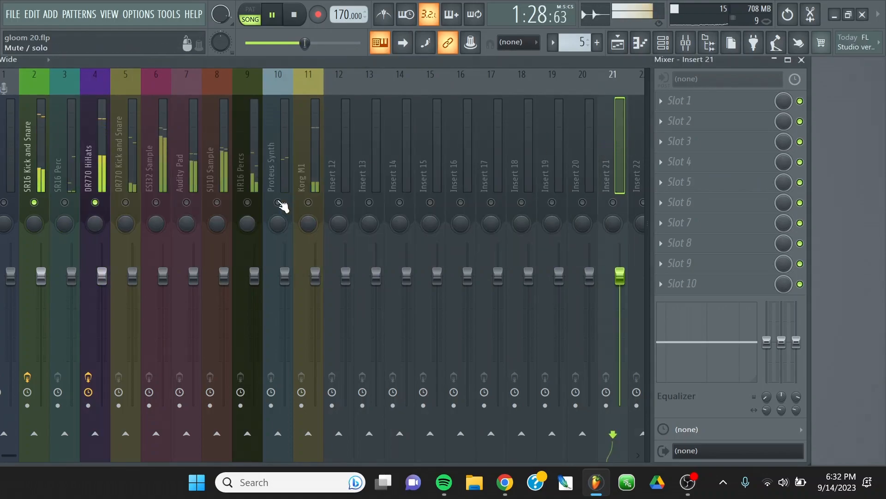
Move Fruity Multiband Compressor down to the second effect slot of the DR770 HiHats track.
click(87, 152)
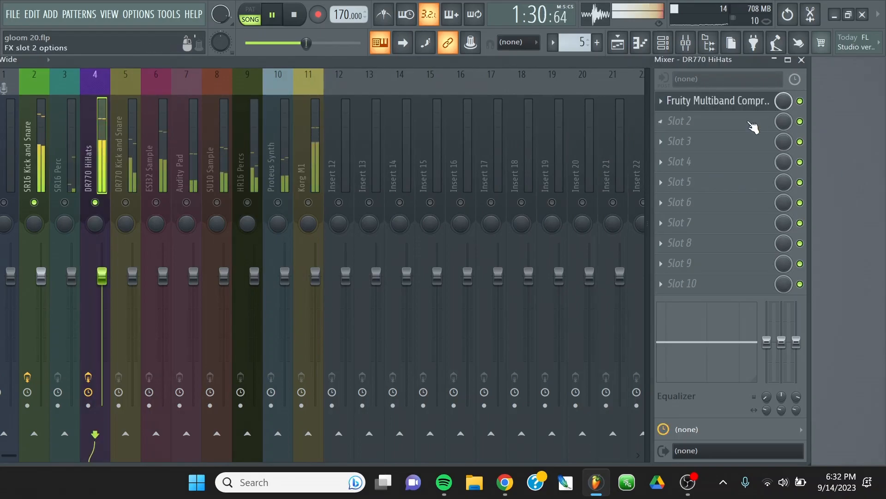
click(661, 103)
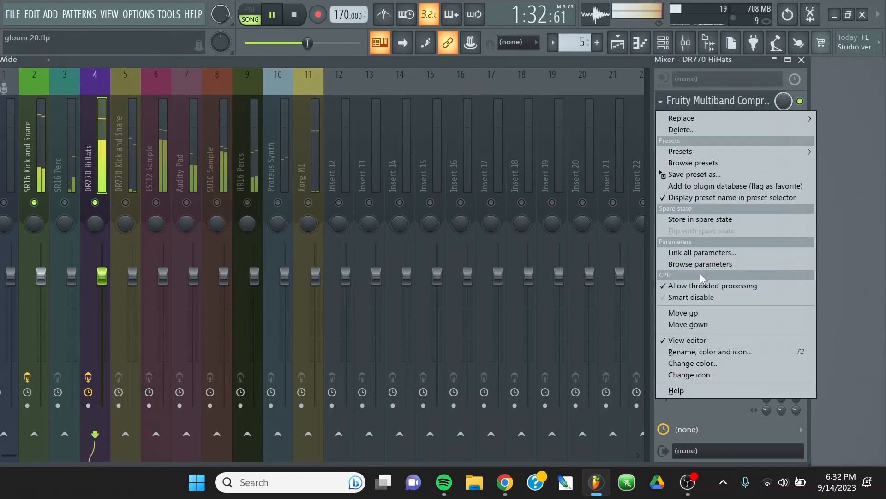
click(692, 324)
Load the Ambience reverb in the first effect slot of the DR770 HiHats track and dismiss its demo notice.
click(674, 100)
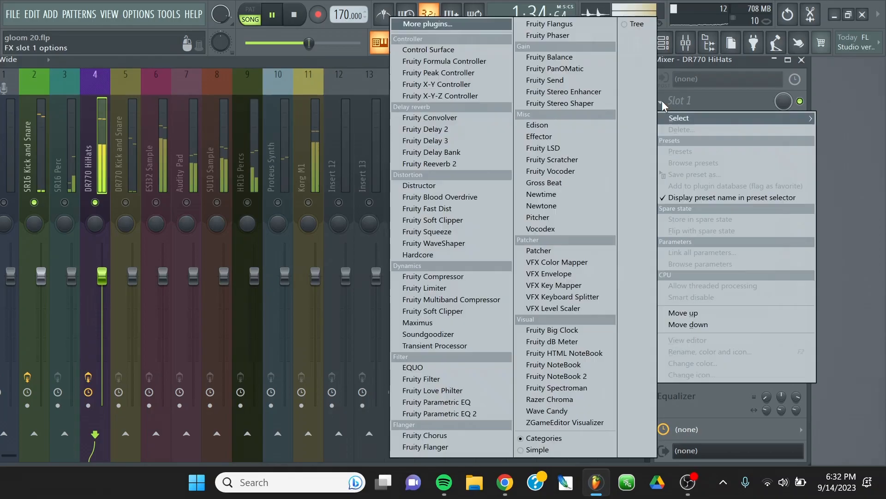
click(437, 21)
scroll(396, 346, down, 20)
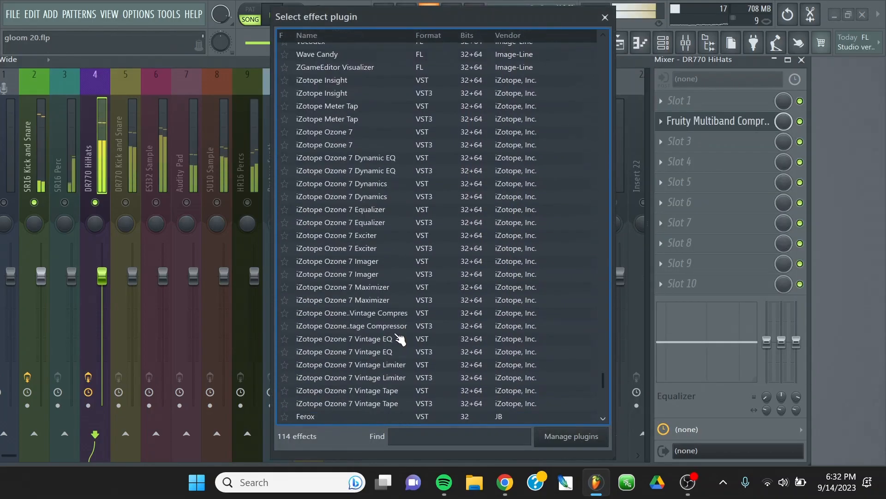
scroll(399, 339, down, 3)
double_click(307, 351)
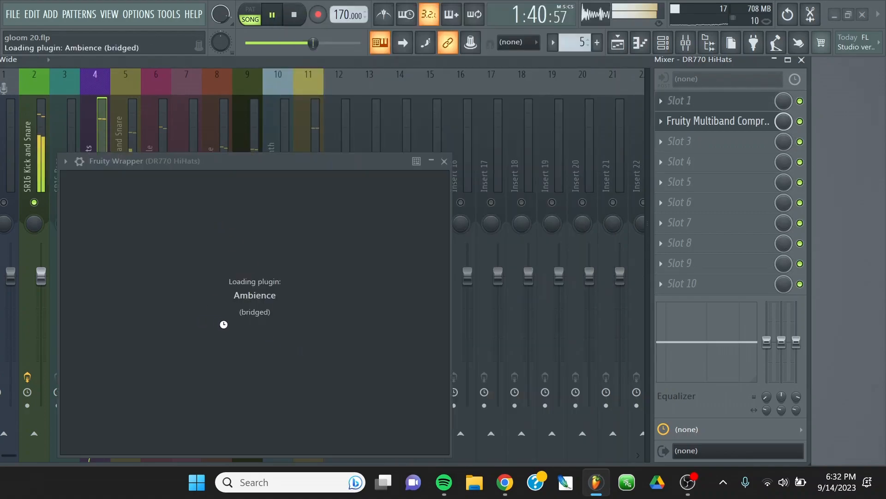
click(213, 251)
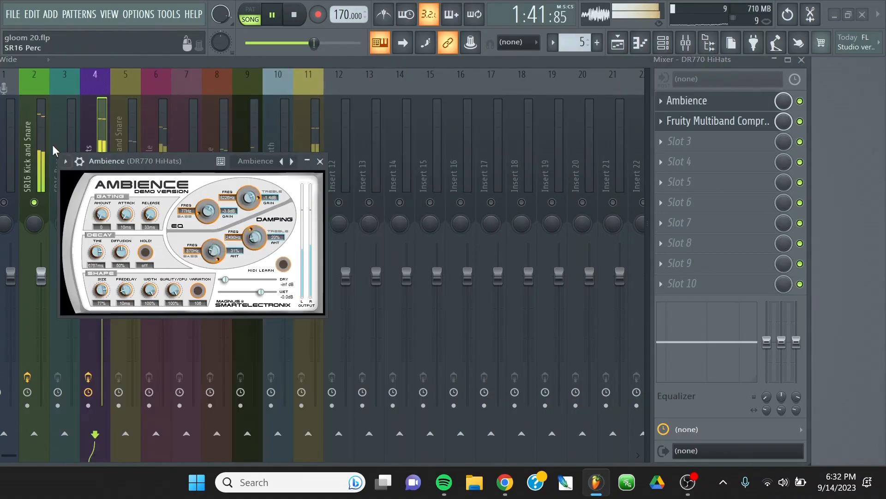
Apply the Amoebe-Hall preset to Ambience and close its editor.
click(65, 161)
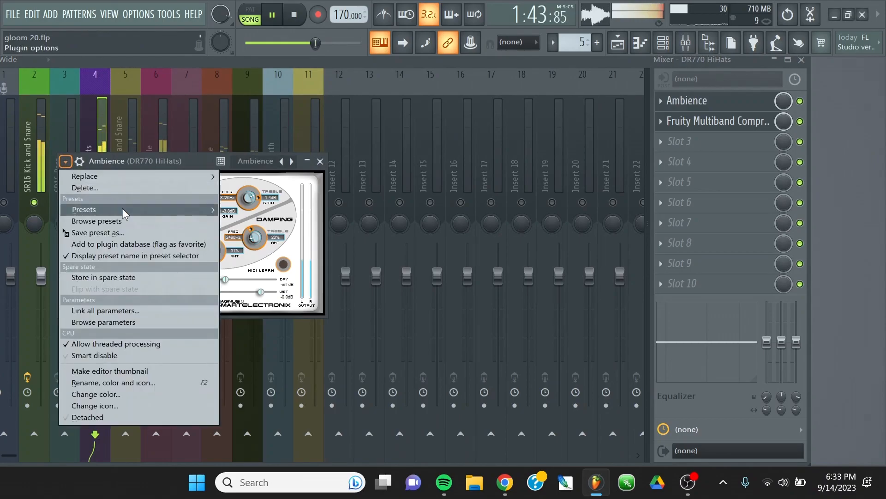
mouse_move(116, 209)
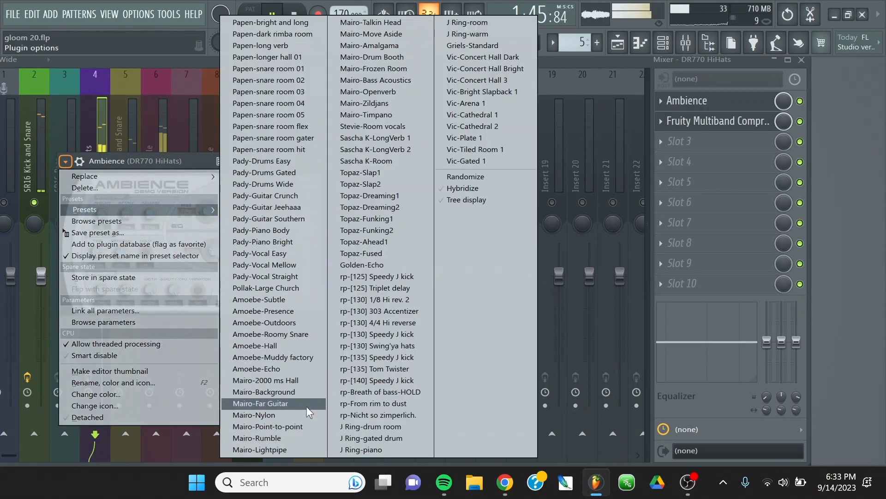
click(291, 345)
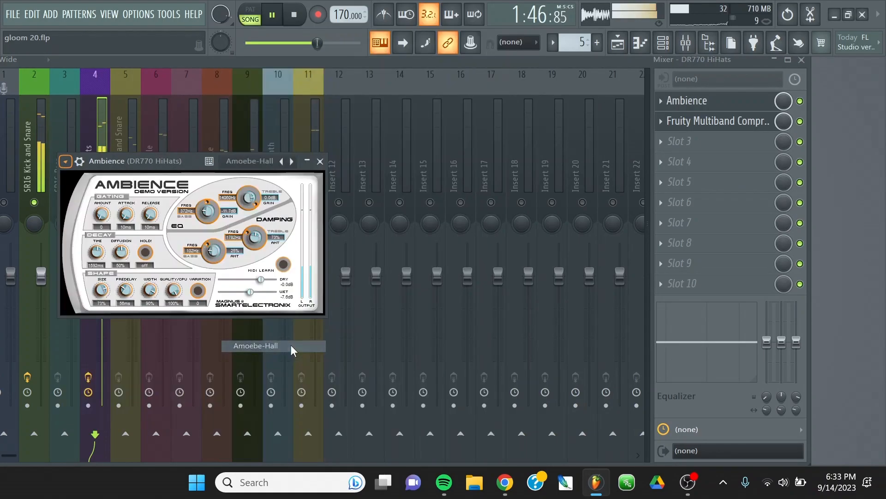
click(319, 161)
Reopen Ambience on the DR770 HiHats track, lower its wet level to about -16 dB and close the editor.
drag(784, 101, 783, 133)
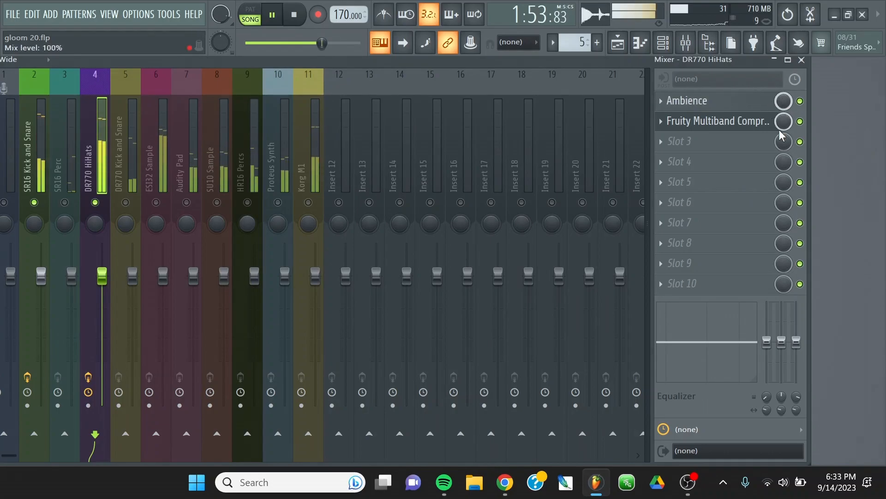
click(724, 104)
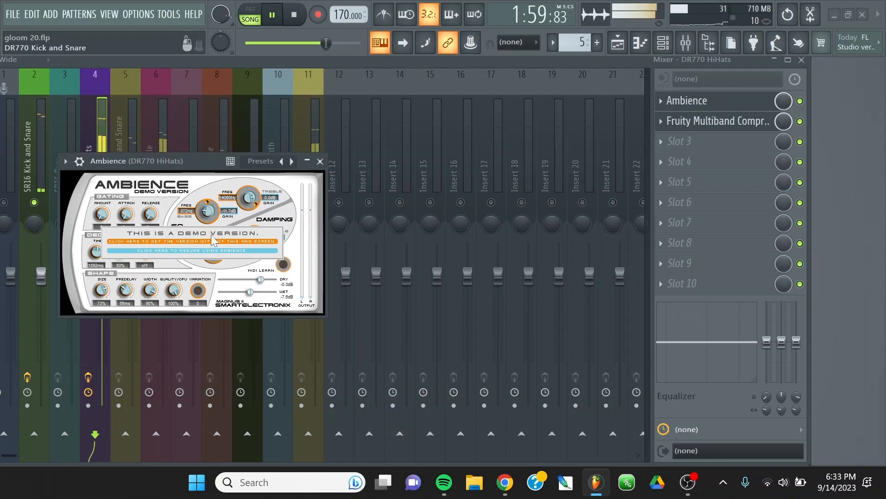
click(210, 251)
drag(249, 292, 225, 292)
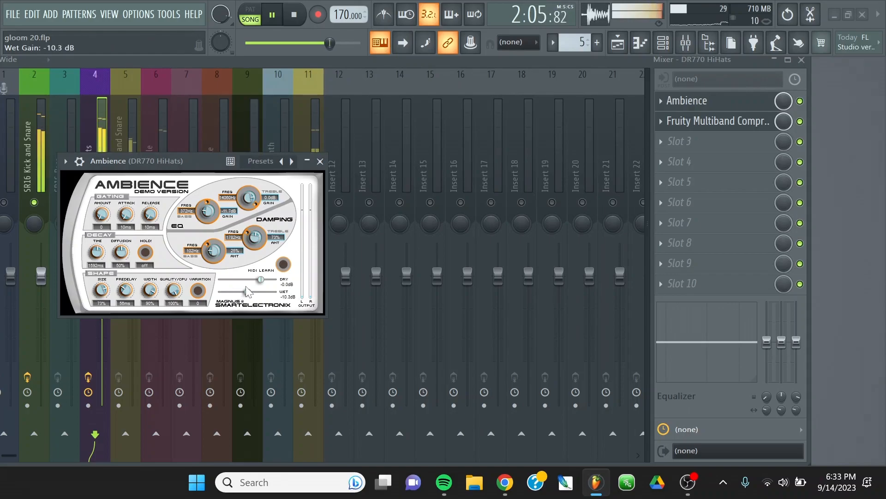
click(320, 160)
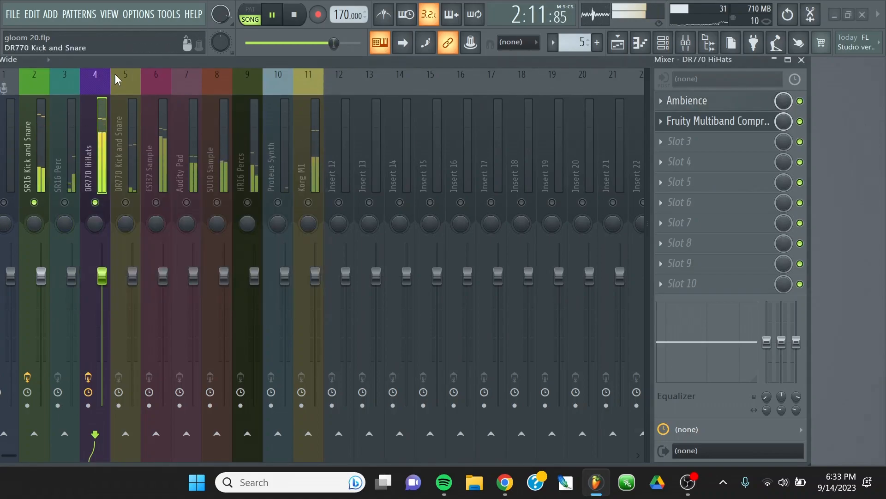
Enable and select the DR770 Kick and Snare track, and pan it slightly to the right.
drag(114, 57, 189, 68)
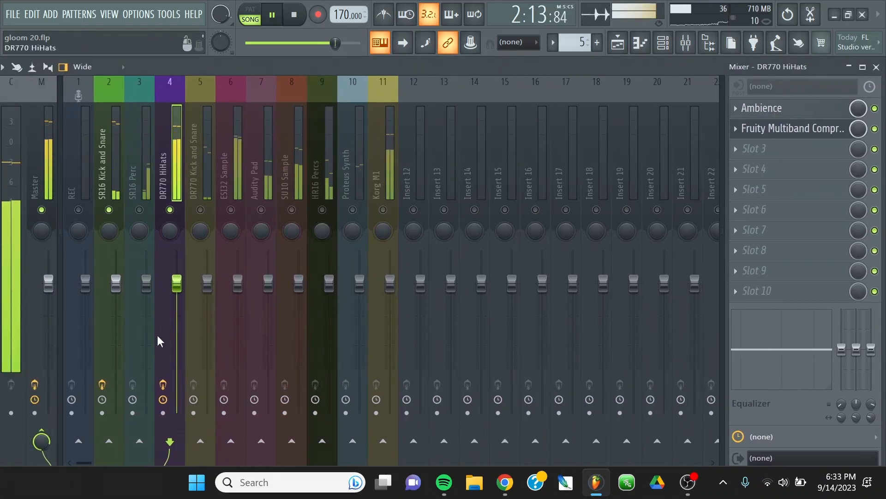
click(200, 210)
click(202, 149)
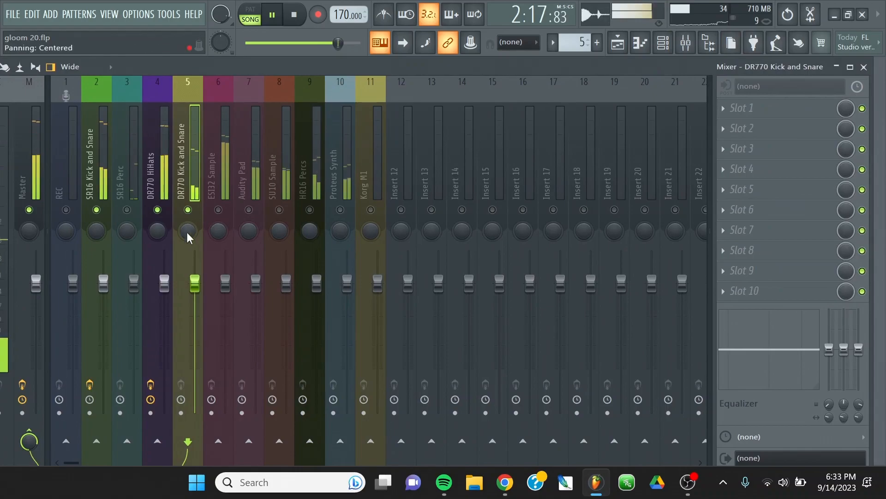
mouse_move(188, 233)
mouse_down()
mouse_move(194, 208)
mouse_move(188, 225)
mouse_up()
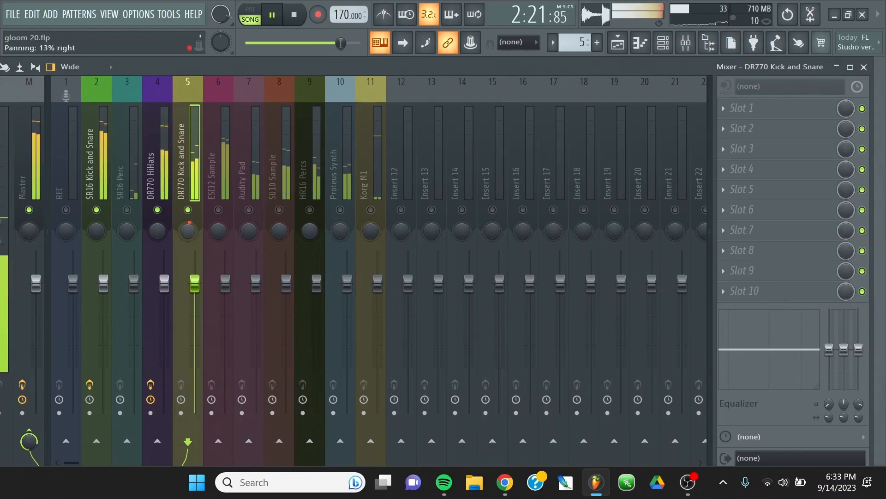
Load Fruity Multiband Compressor in the DR770 Kick and Snare track's first effect slot, browse its presets and close the editor.
click(724, 110)
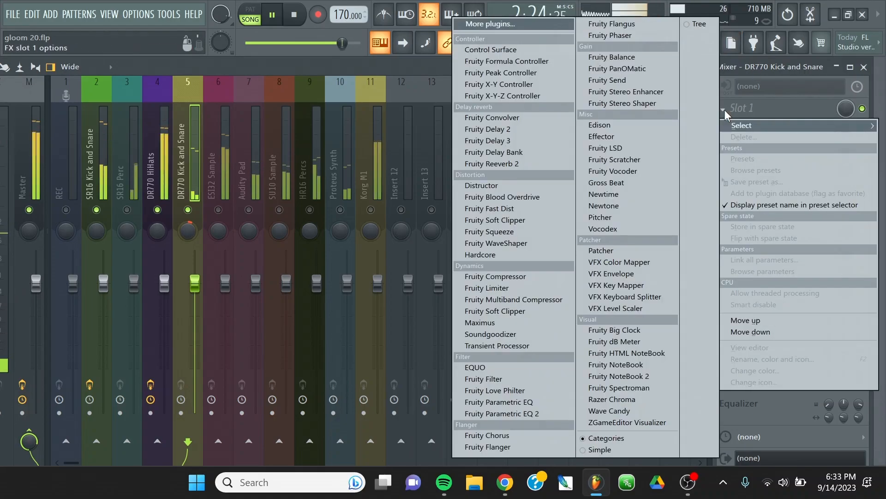
click(504, 300)
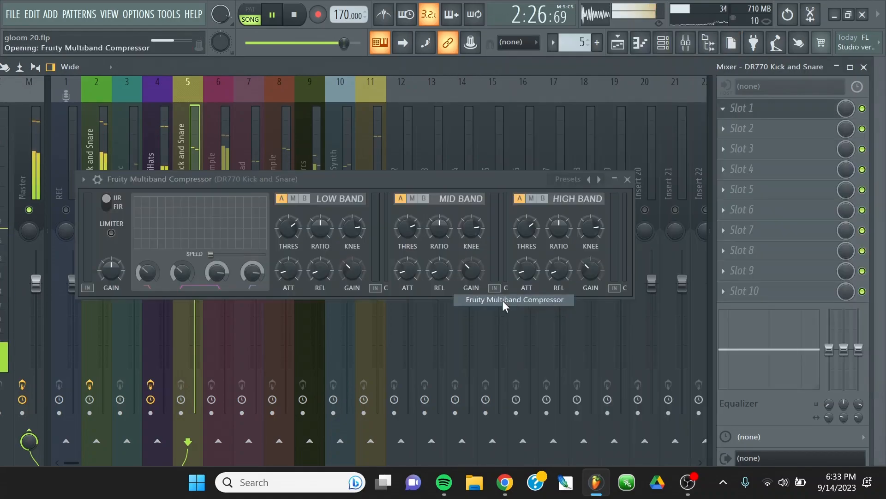
click(94, 180)
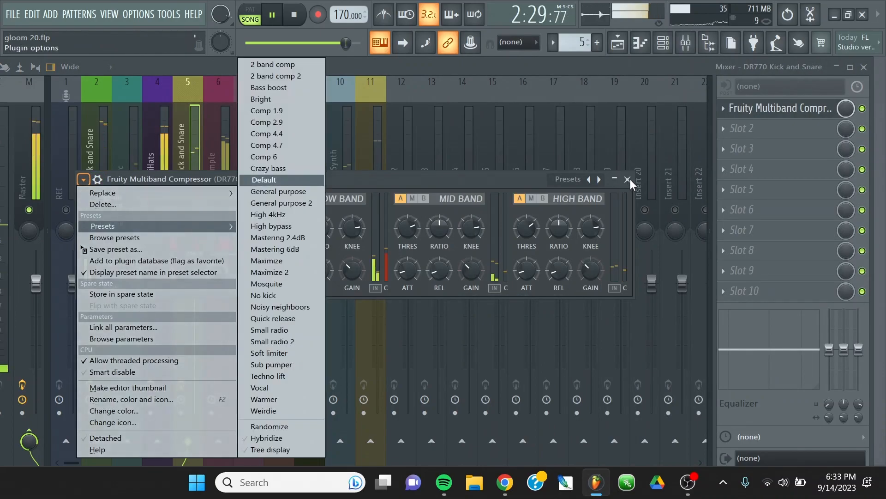
click(628, 180)
click(628, 180)
Replace the DR770 Kick and Snare track's Fruity Multiband Compressor with the SPECOMP plugin.
click(723, 108)
mouse_move(745, 125)
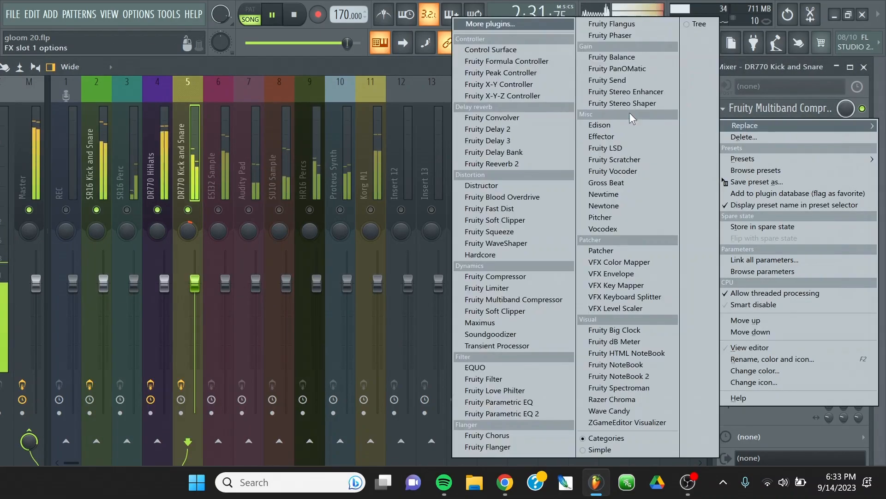
click(490, 23)
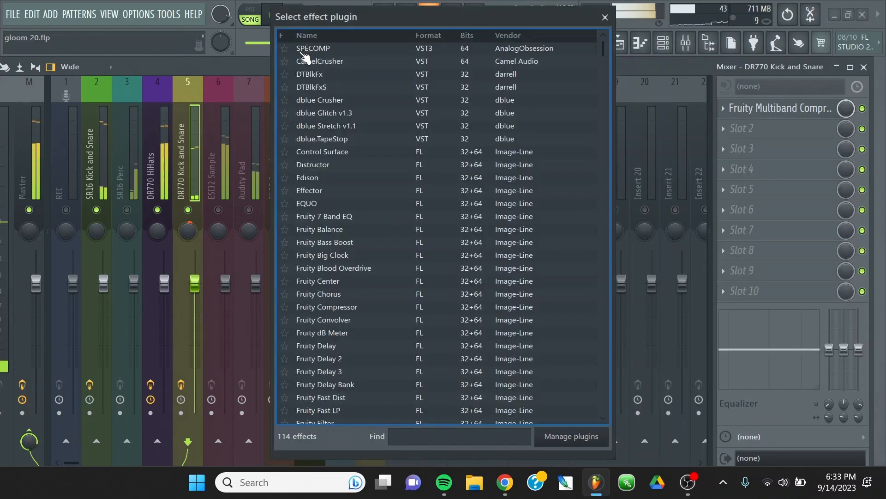
double_click(304, 49)
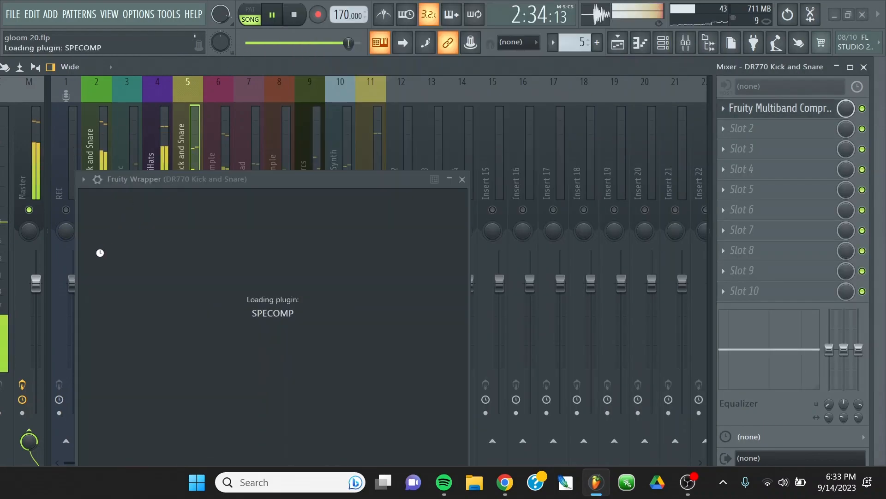
Set SPECOMP's threshold to -2.7 dB, raise its ratio and make-up gain, and close the editor.
drag(121, 242, 121, 259)
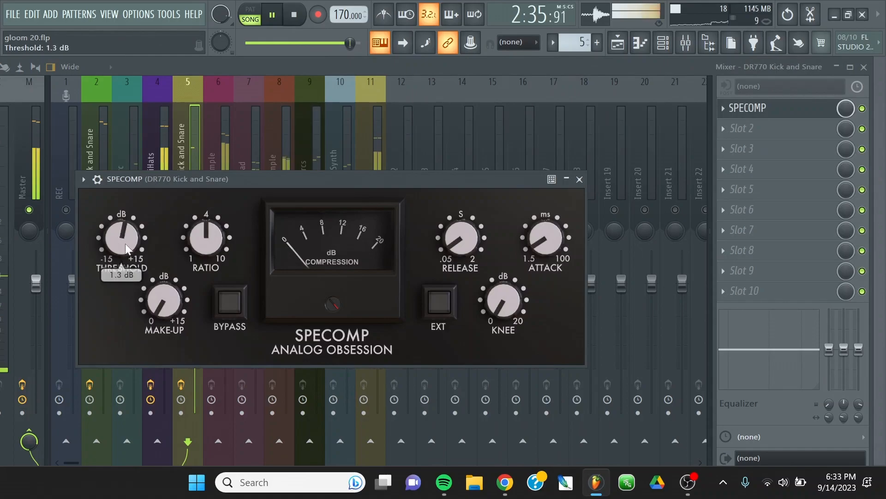
drag(174, 302, 206, 256)
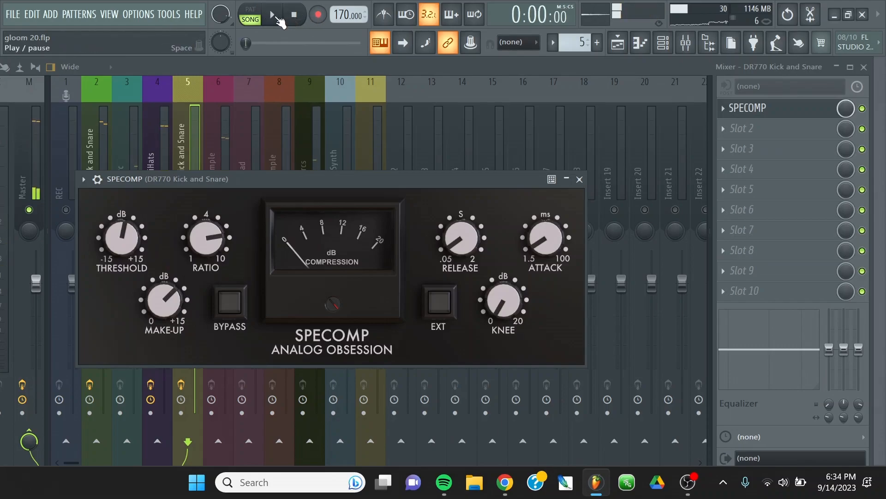
mouse_move(121, 238)
mouse_down()
mouse_move(121, 259)
mouse_move(121, 242)
mouse_up()
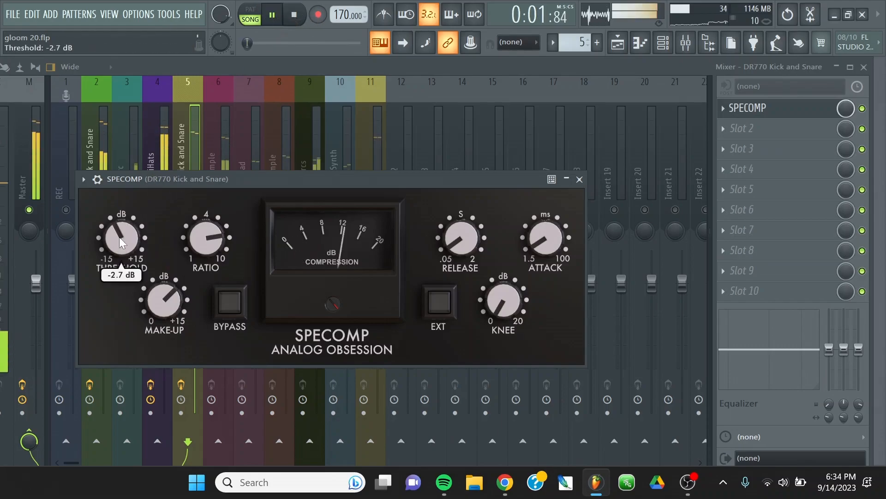
drag(164, 300, 164, 291)
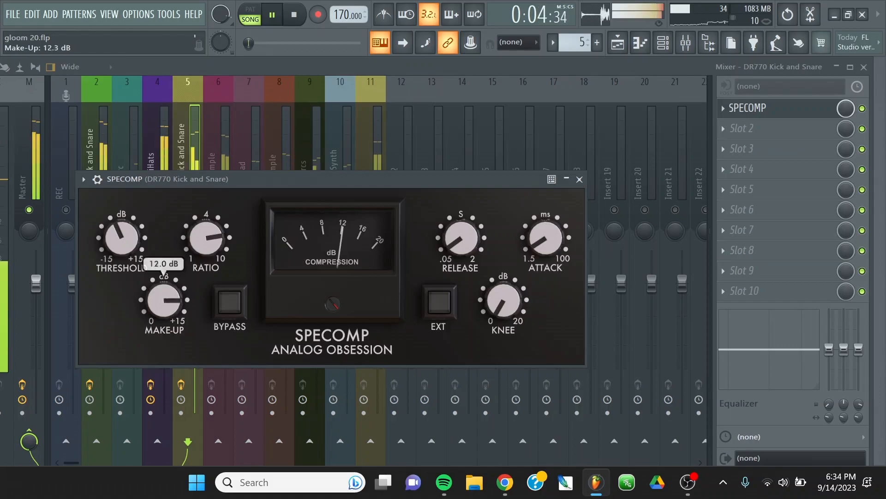
click(580, 179)
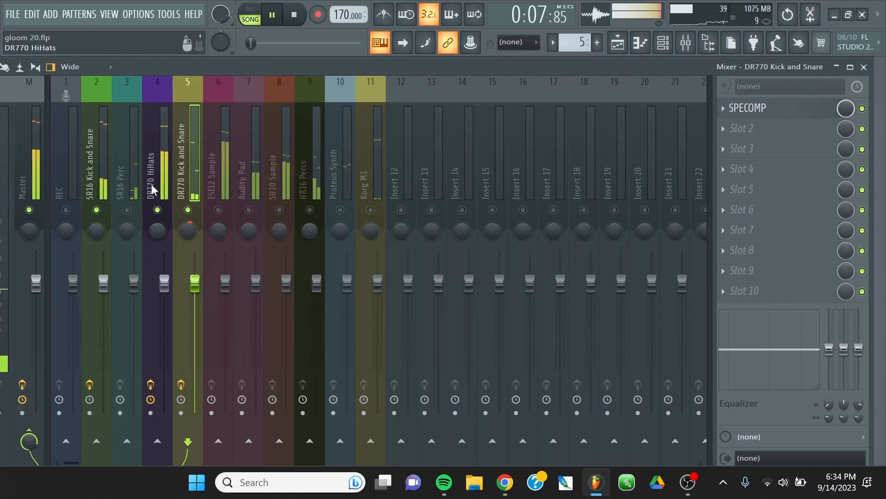
Enable the SR16 Perc track and load Fruity Multiband Compressor in its first effect slot.
click(127, 209)
click(134, 218)
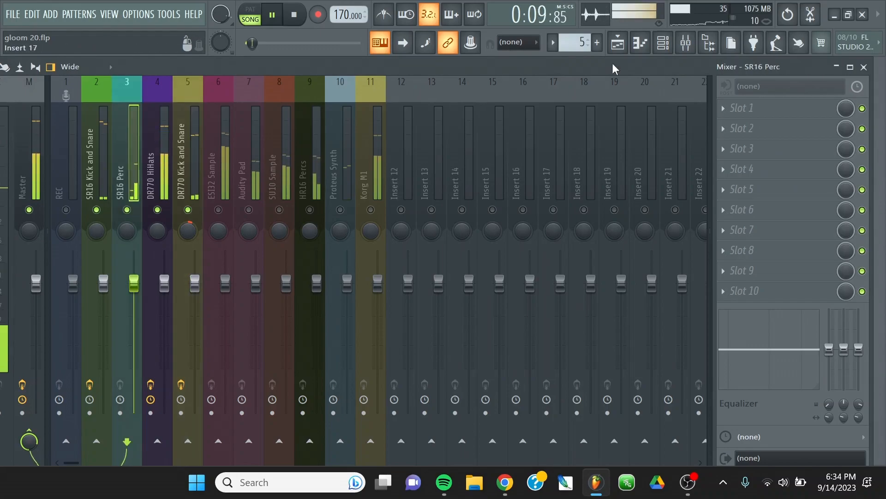
click(738, 120)
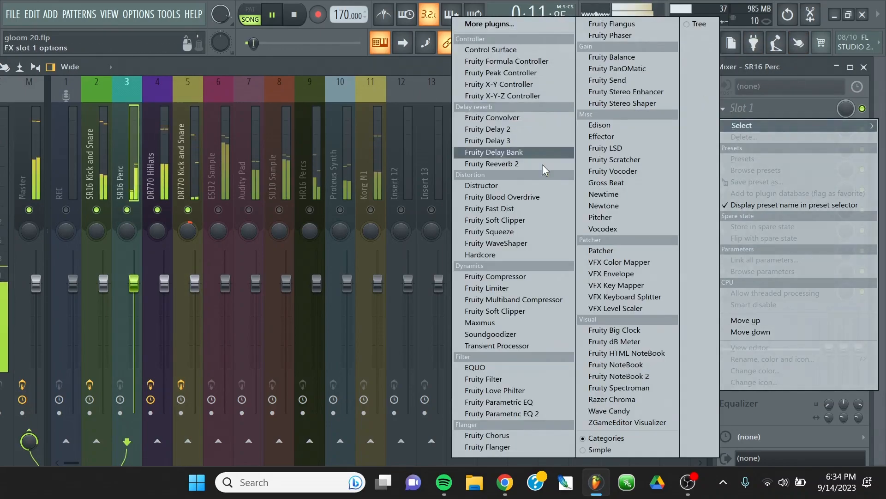
click(531, 300)
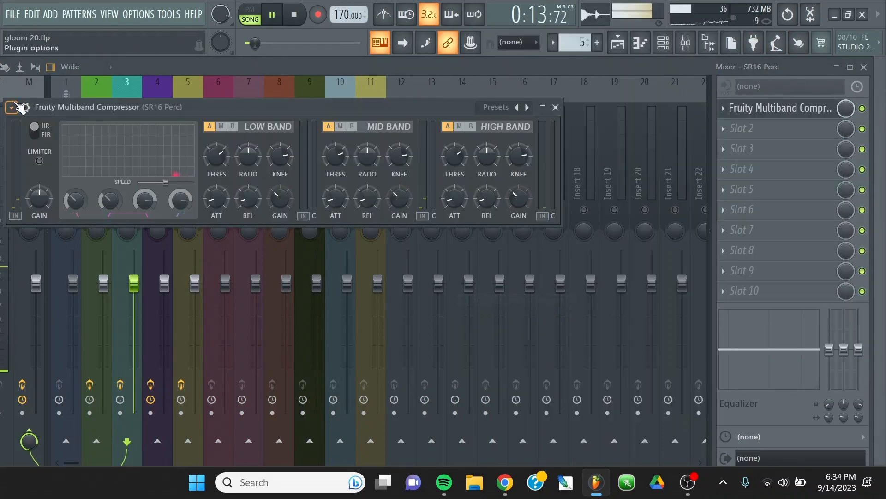
Apply the Maximize 2 preset to the SR16 Perc track's compressor and close its editor.
click(11, 107)
mouse_move(55, 155)
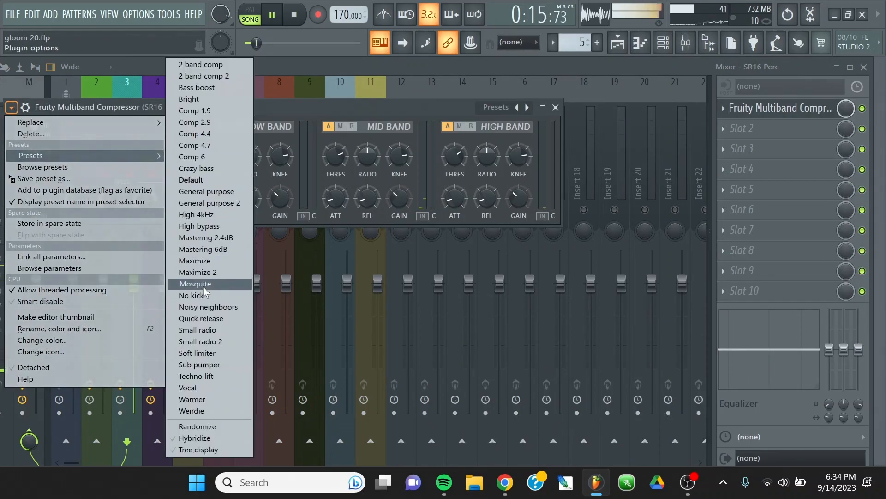
click(209, 273)
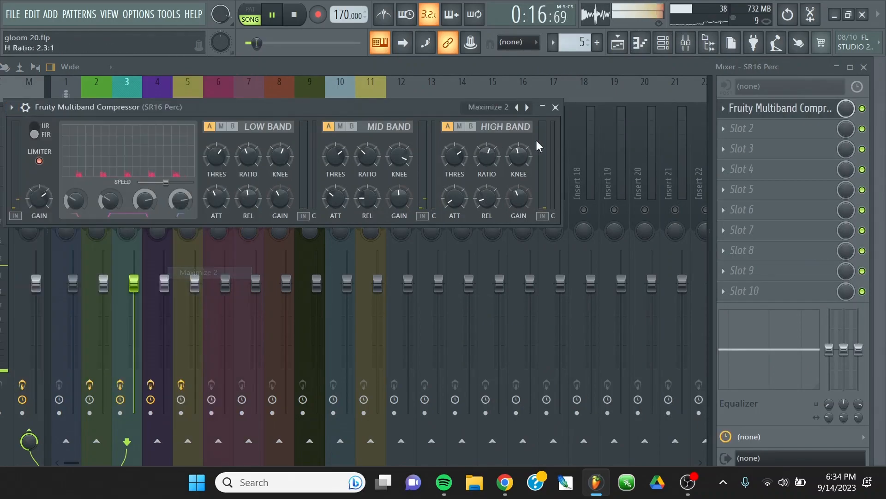
click(555, 107)
Move the SR16 Perc track's compressor down one slot and load Fruity Reeverb 2 in the first slot.
click(724, 109)
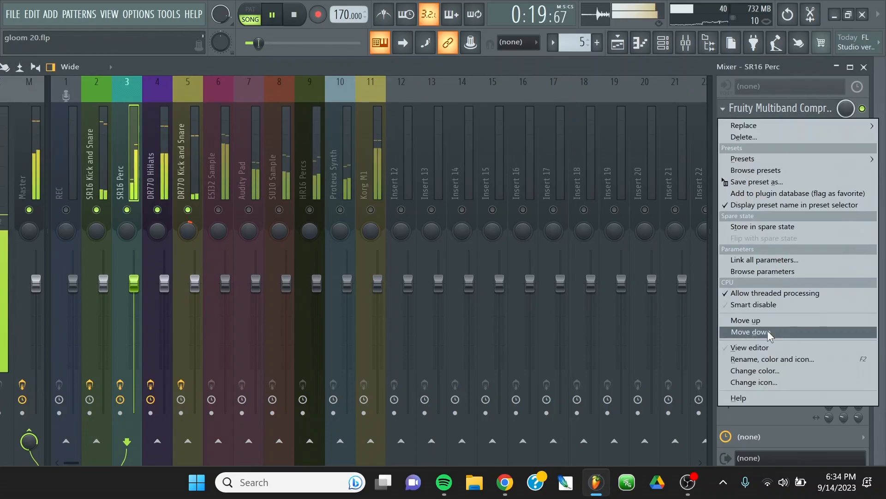
click(751, 331)
click(739, 108)
mouse_move(785, 125)
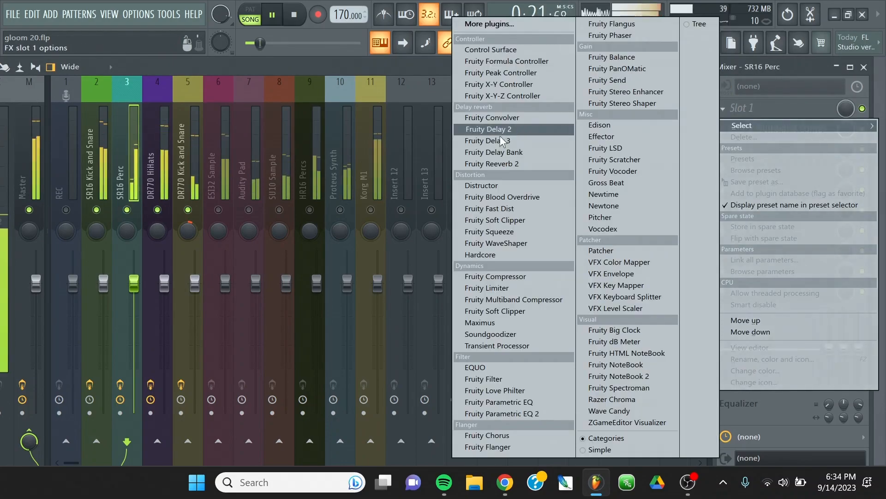
click(549, 164)
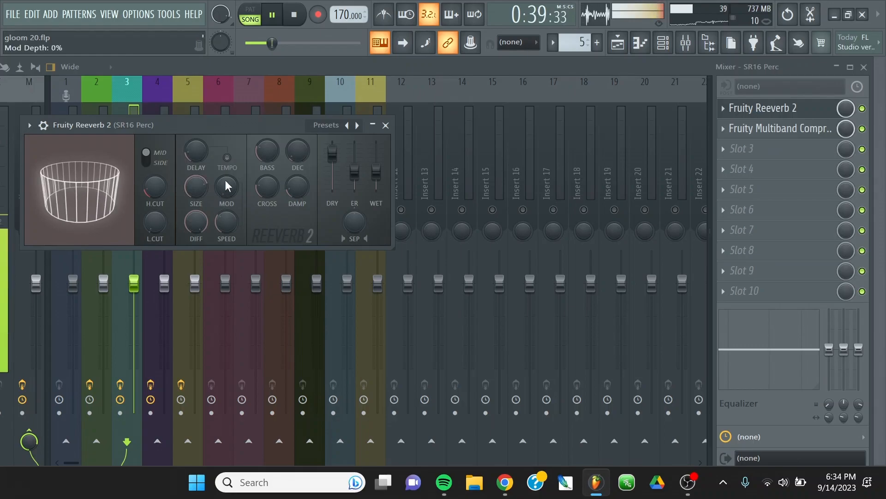
Adjust the room, low-cut and decay controls of Fruity Reeverb 2 on the SR16 Perc track and close its editor.
drag(189, 149, 190, 175)
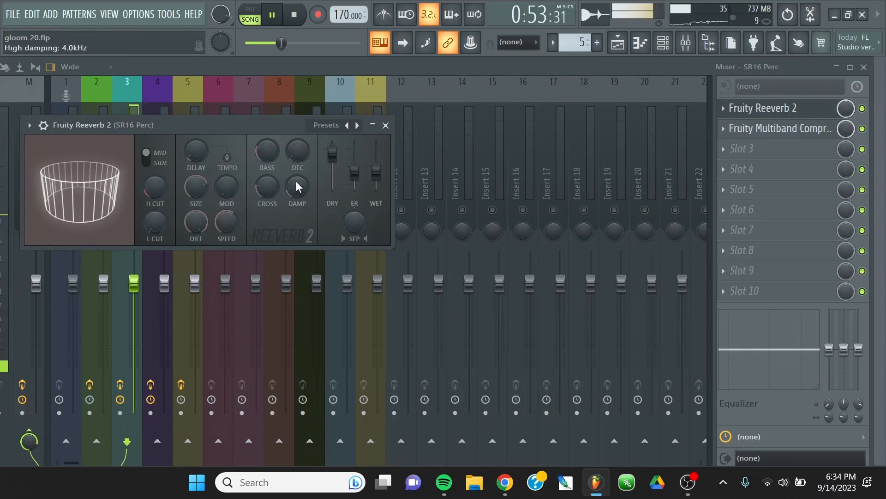
drag(198, 192, 198, 179)
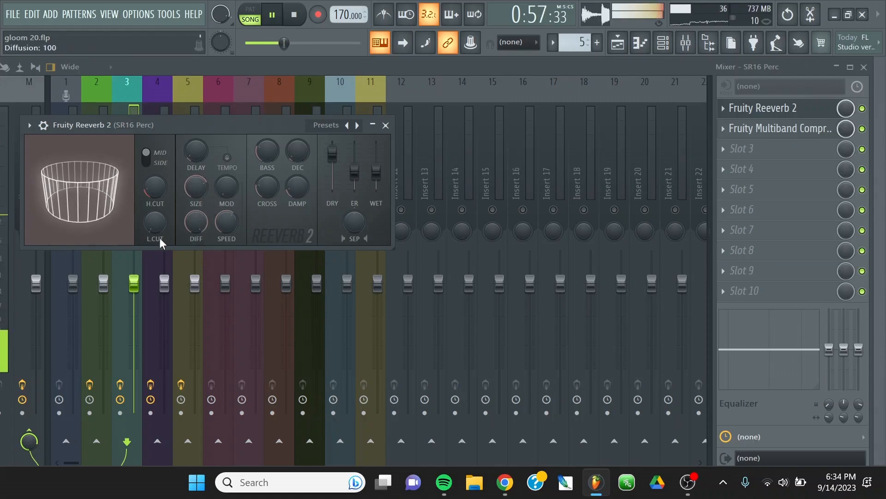
drag(153, 224, 154, 216)
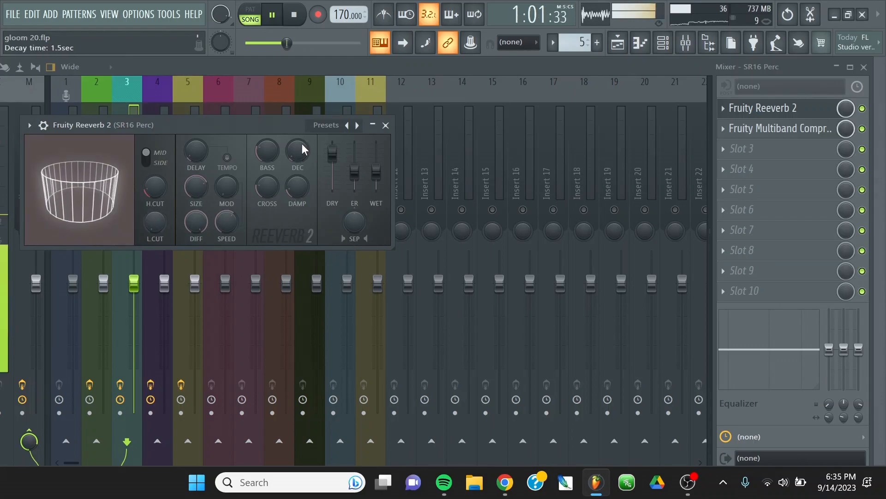
mouse_move(302, 143)
mouse_down()
mouse_move(301, 126)
mouse_move(301, 155)
mouse_up()
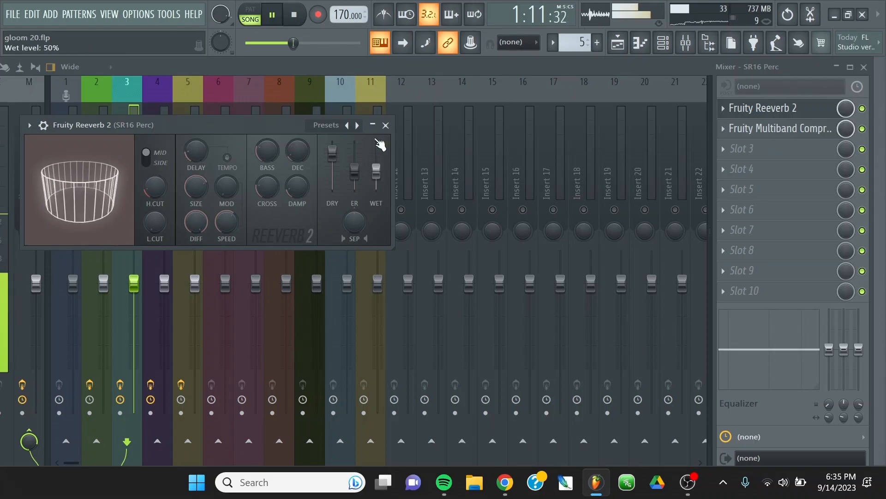
click(385, 126)
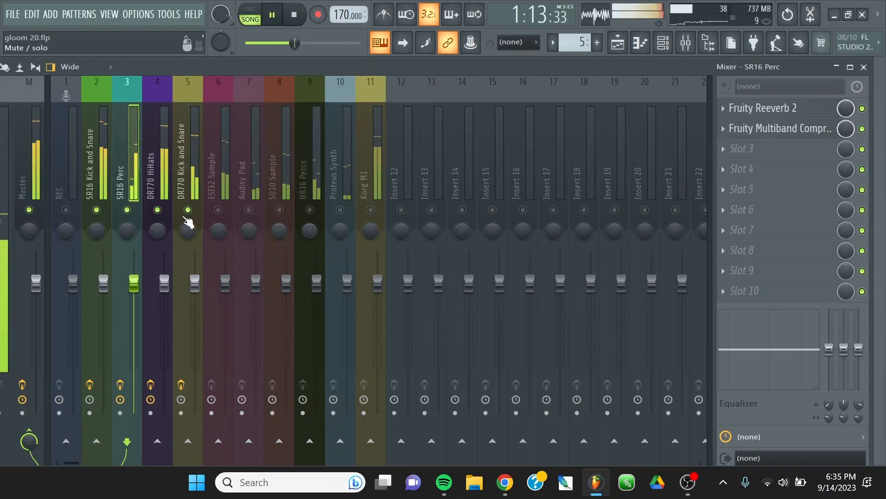
Unmute the ESI32 Sample mixer track and select it.
click(218, 210)
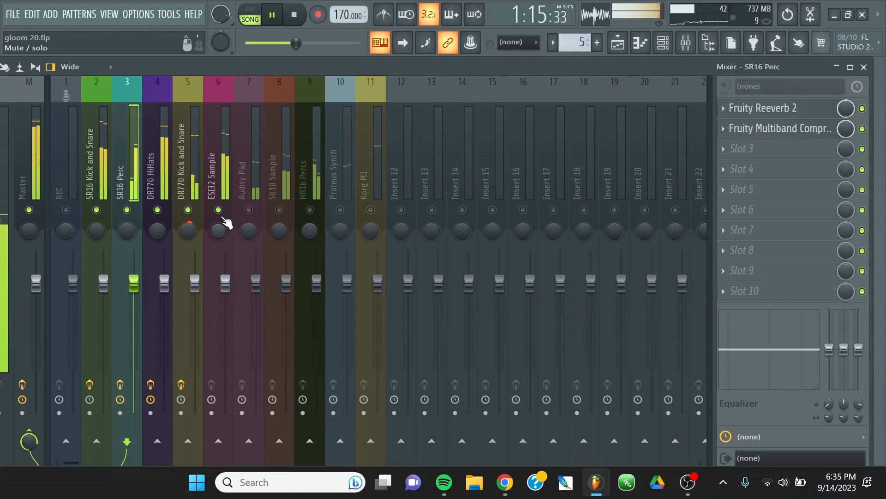
click(210, 171)
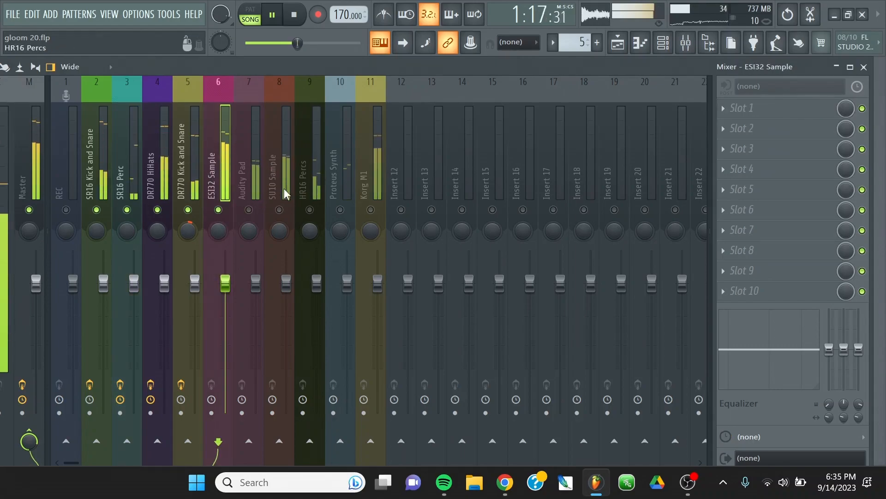
Move CamelCrusher and EQUO down one slot each on the SR16 Kick and Snare track to free its first slot.
click(89, 167)
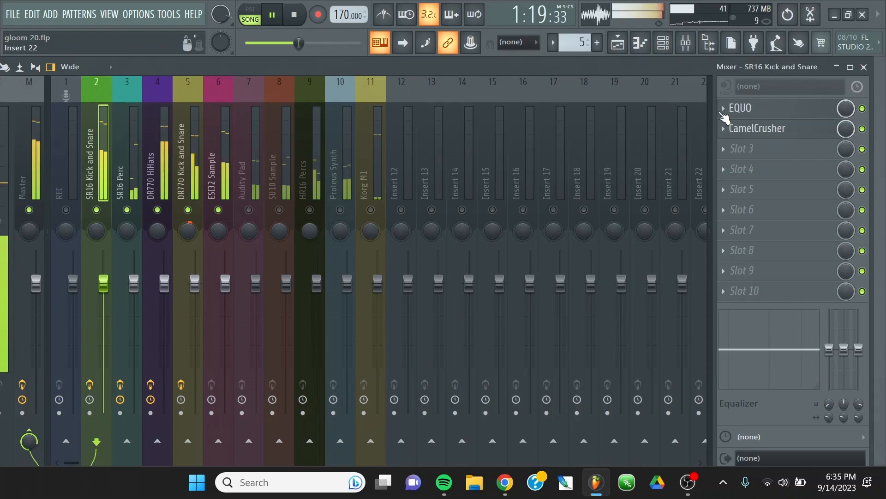
click(724, 129)
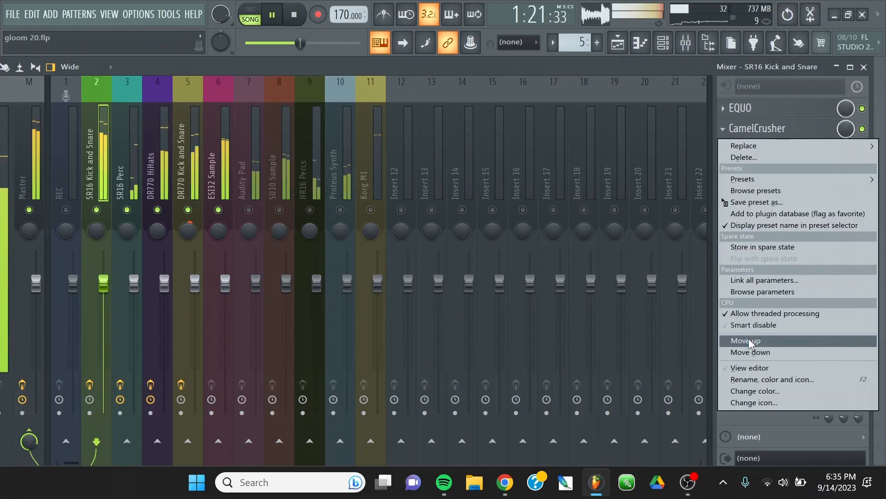
click(751, 353)
click(723, 108)
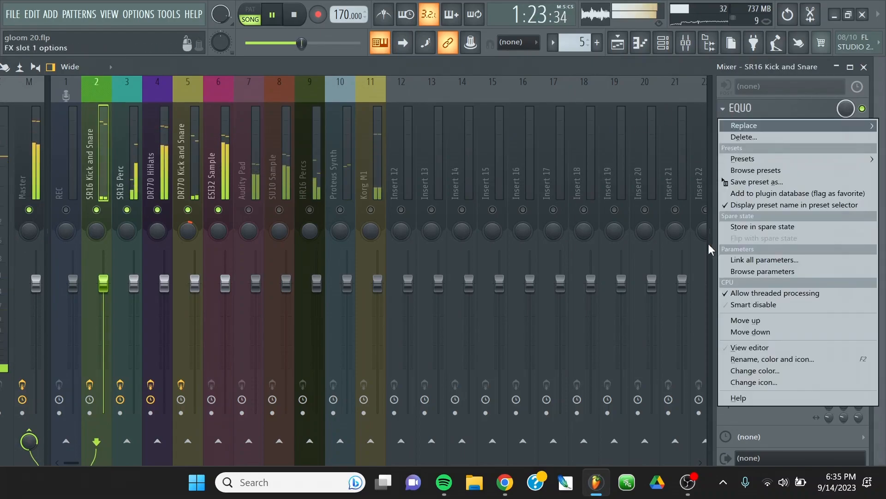
click(757, 332)
Load the Proximity plugin from the full effect list into the SR16 Kick and Snare track's first slot.
click(724, 109)
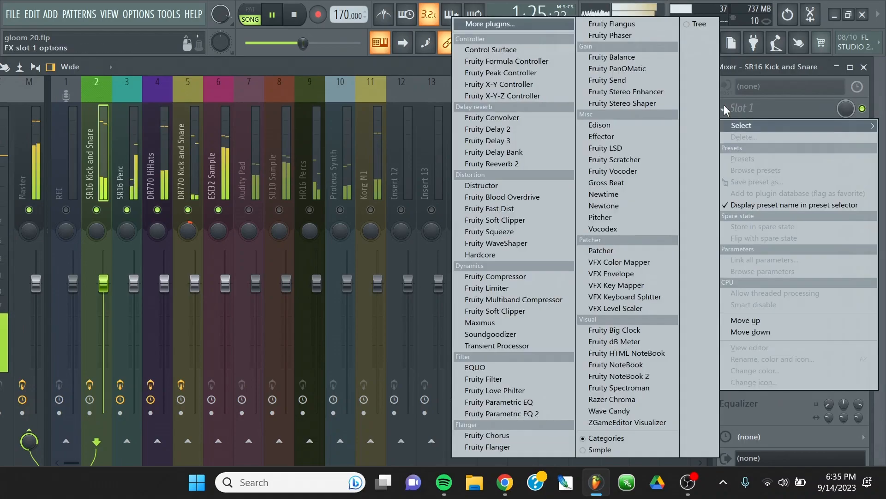
click(493, 23)
scroll(508, 231, down, 15)
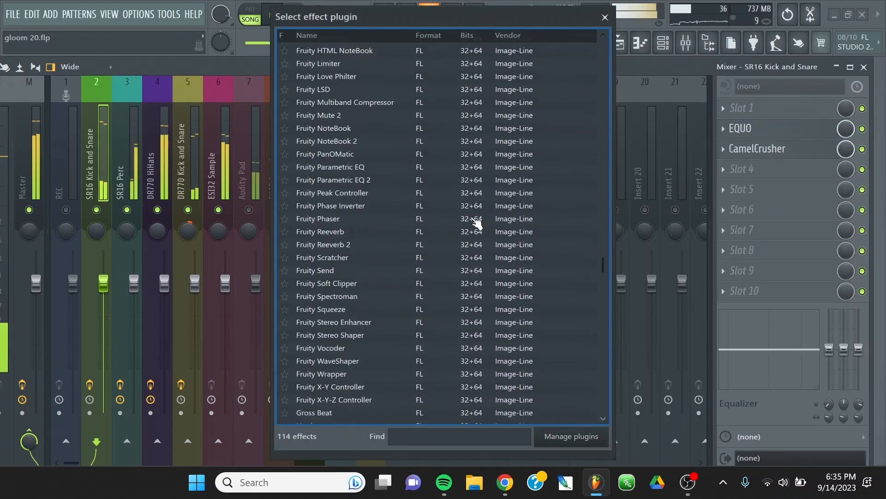
scroll(457, 312, down, 3)
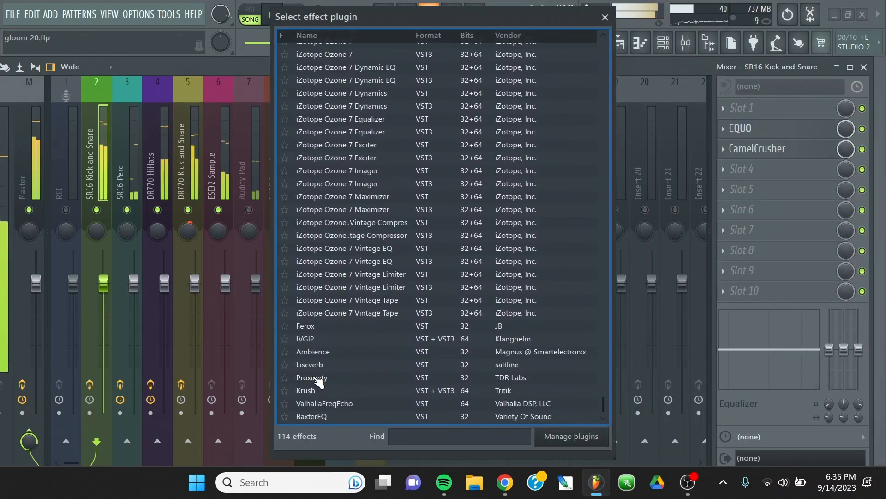
double_click(314, 376)
Apply the Depth Enhancer preset to Proximity on the SR16 Kick and Snare track and close its editor.
click(10, 108)
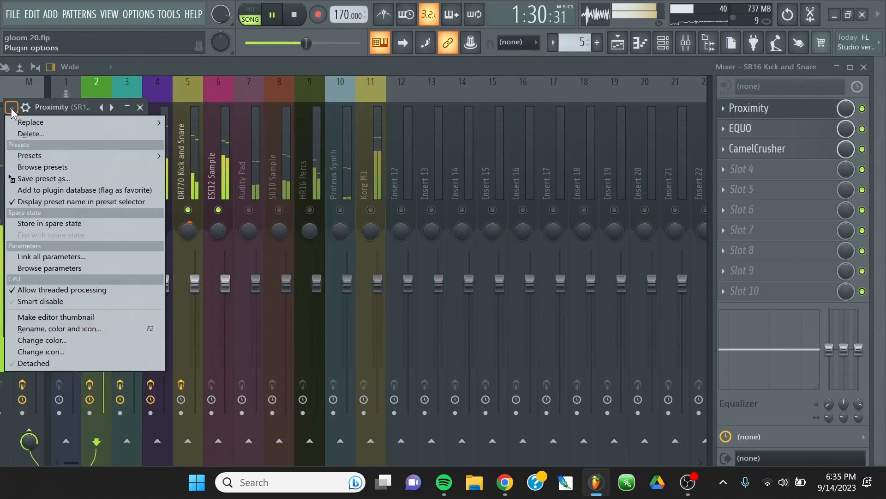
click(11, 109)
click(10, 109)
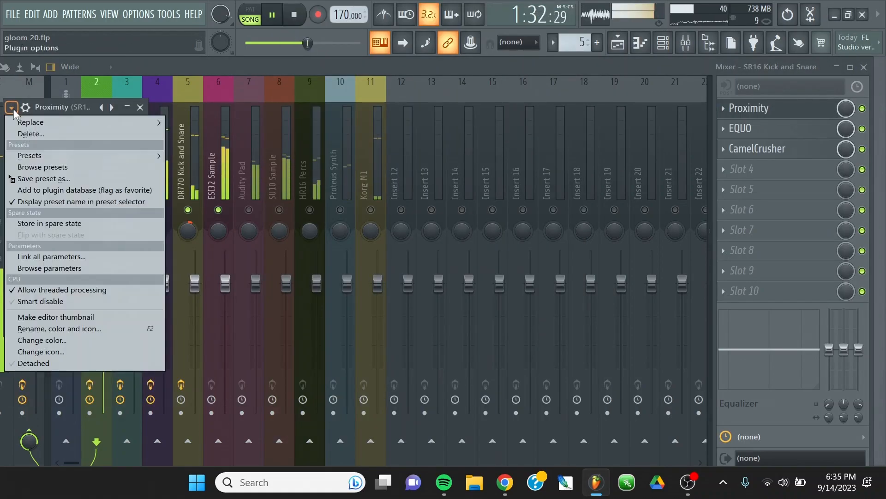
mouse_move(70, 160)
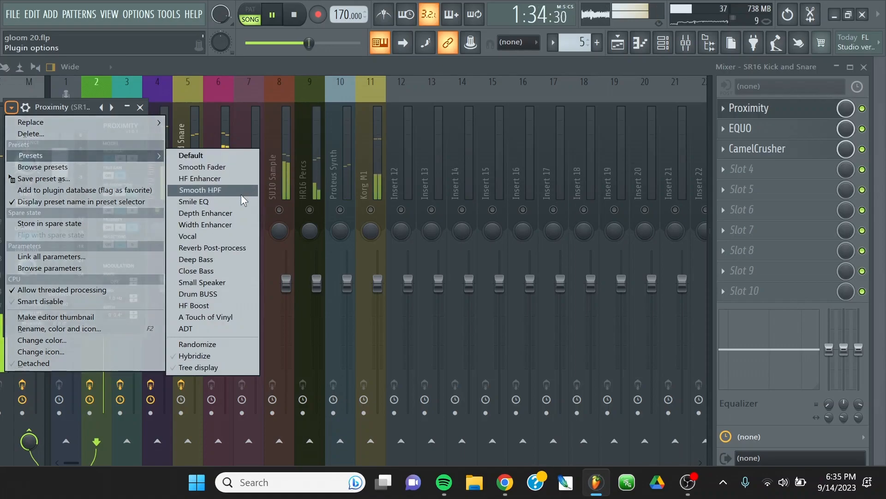
click(210, 215)
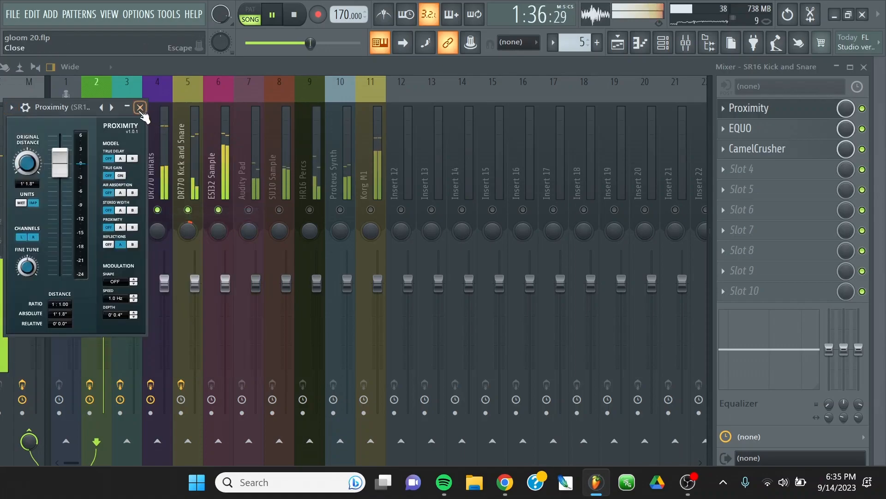
key(Escape)
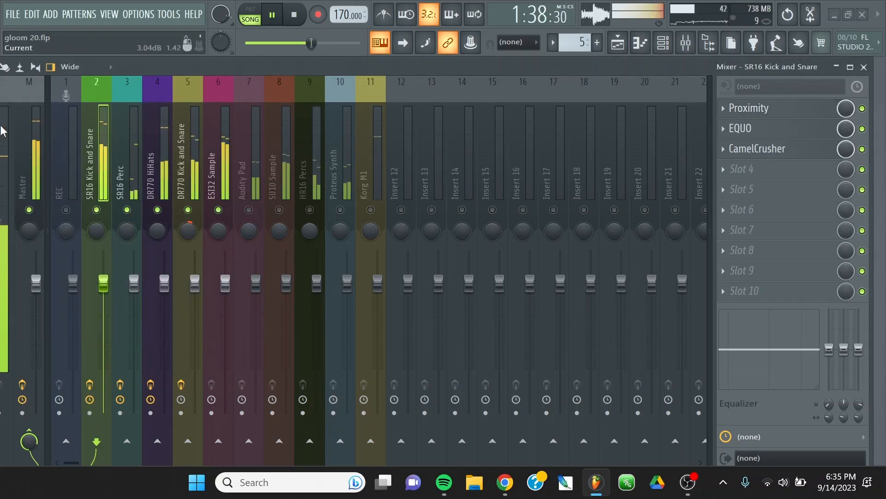
Load Soundgoodizer in the ESI32 Sample track's first slot and lower the track's volume to -6.1 dB.
click(210, 169)
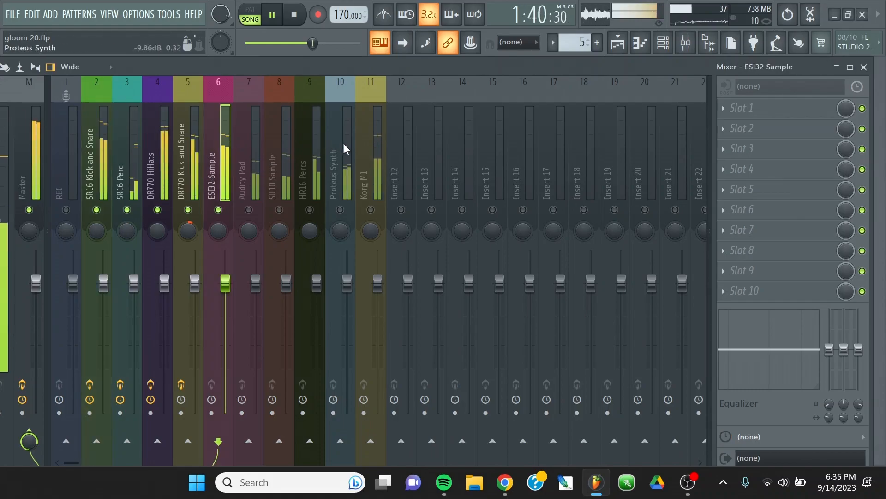
click(723, 109)
click(531, 333)
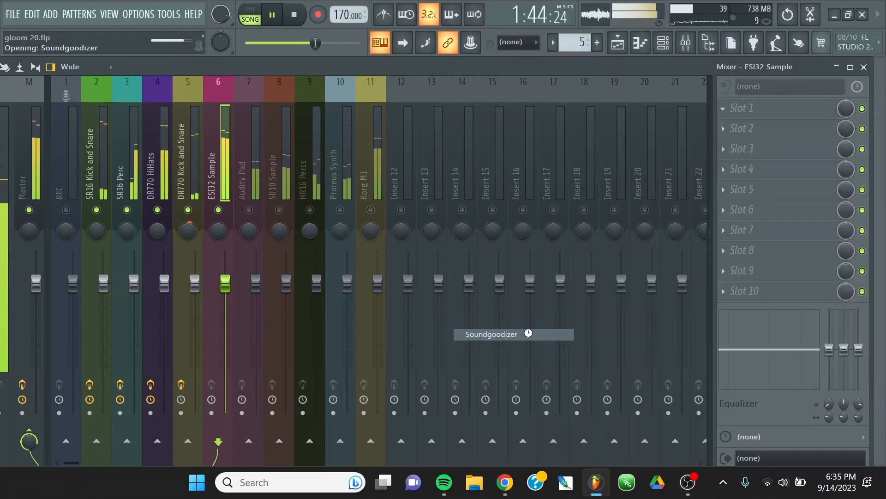
click(304, 216)
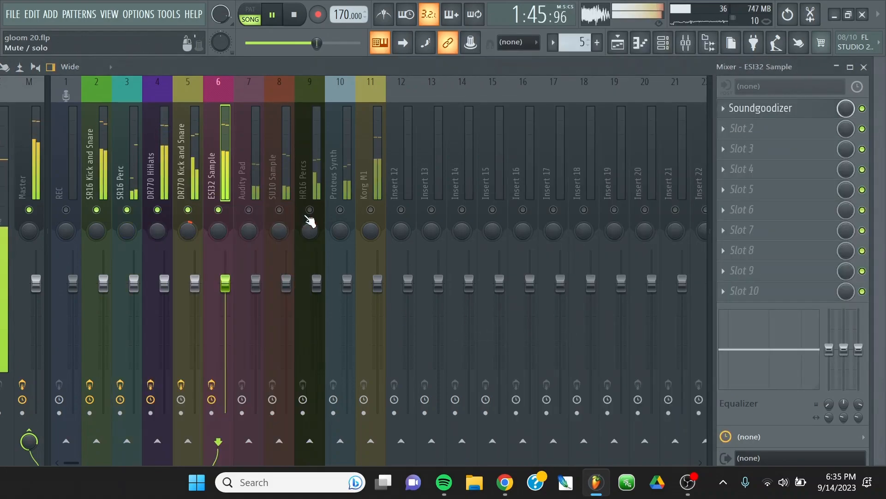
drag(225, 283, 225, 317)
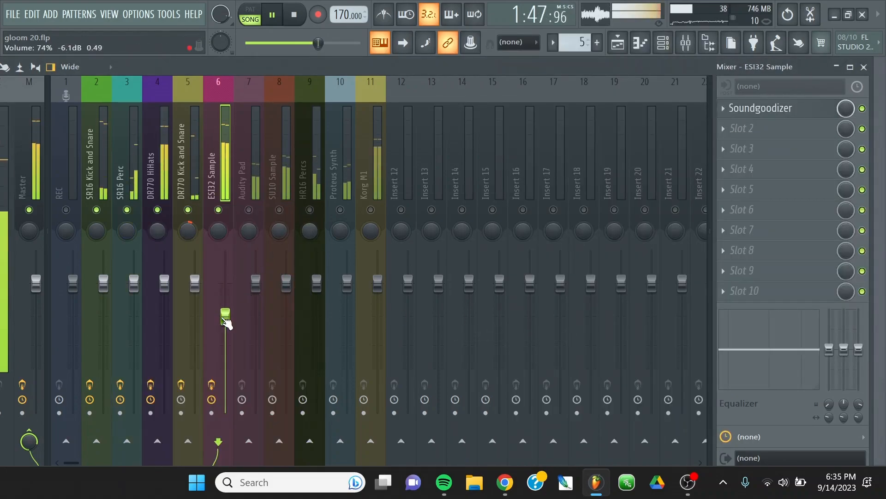
drag(199, 67, 212, 67)
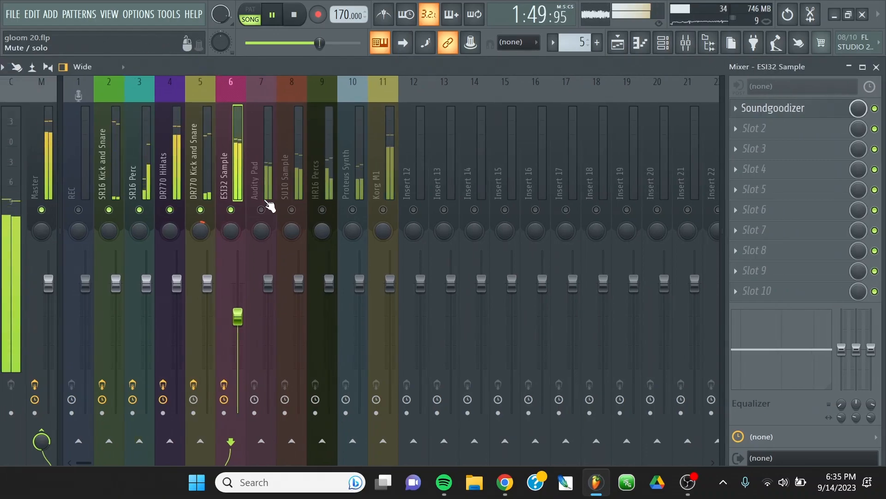
Enable the Audity Pad track, load Fruity Stereo Enhancer in its first slot and close the editor.
click(263, 211)
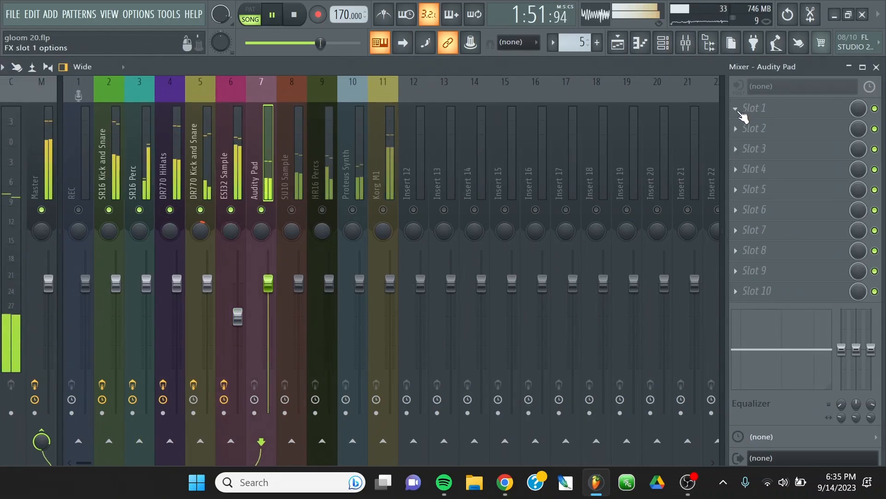
click(737, 113)
click(633, 91)
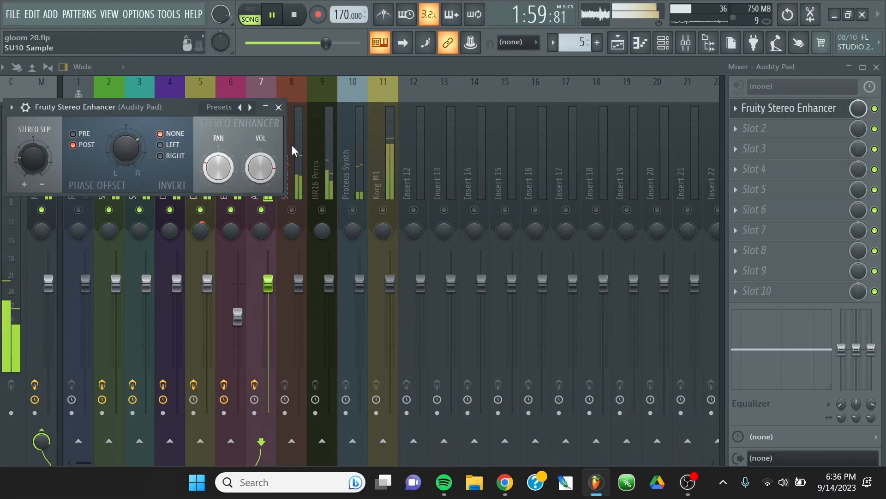
click(278, 108)
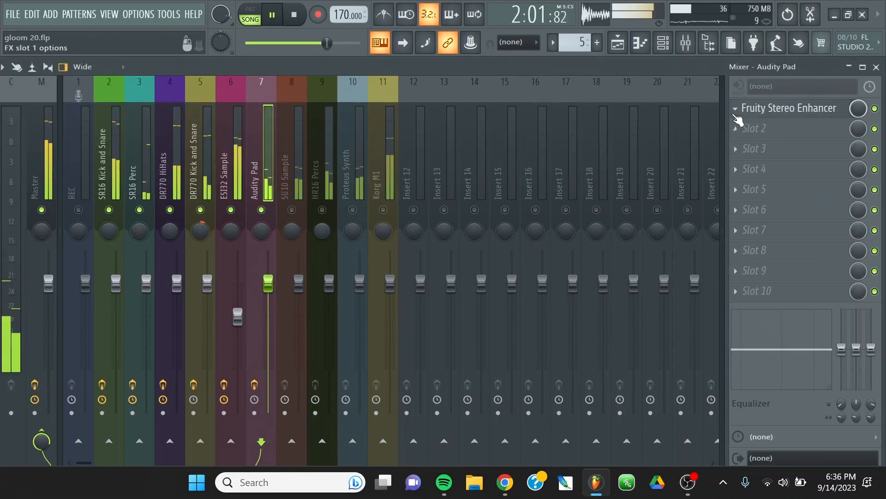
Load Fruity Compressor in the Audity Pad track's second slot with threshold -18.5 dB, ratio 20.2:1 and gain 4.8 dB, and close its editor.
click(739, 110)
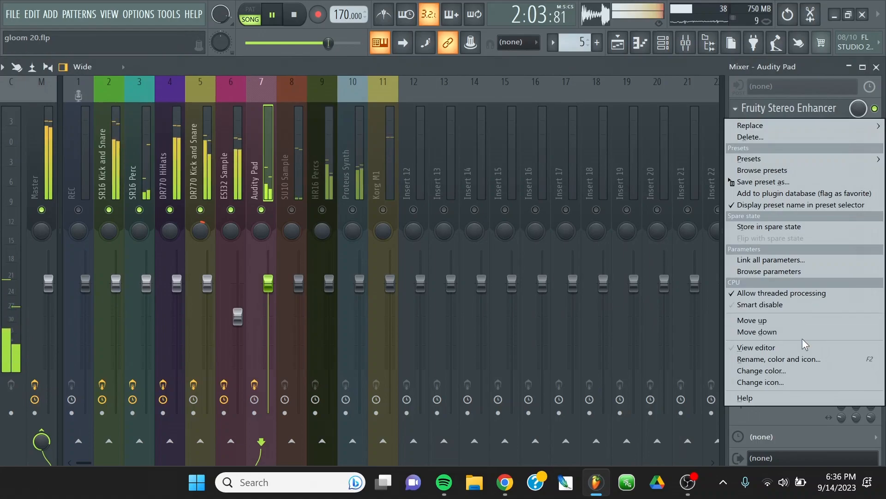
click(623, 73)
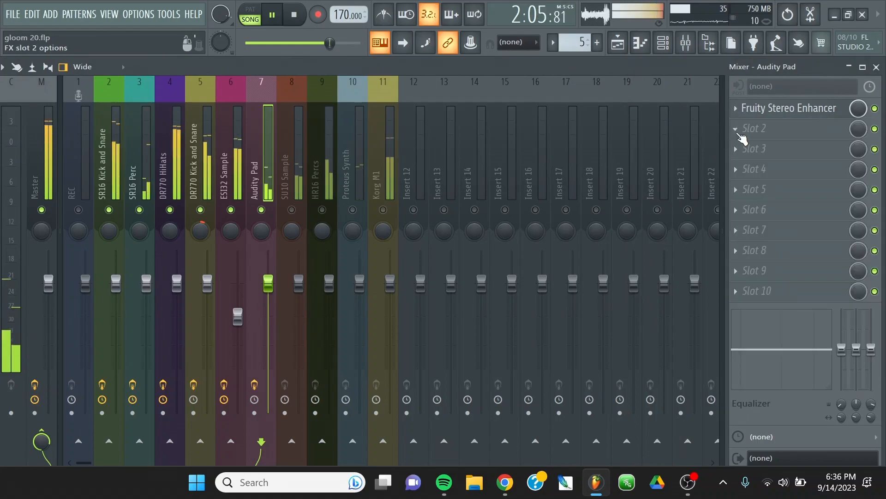
click(748, 129)
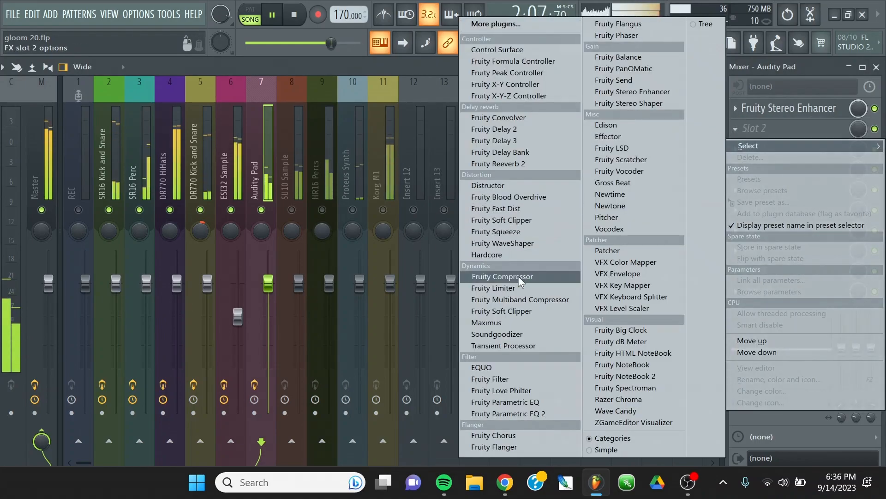
click(531, 276)
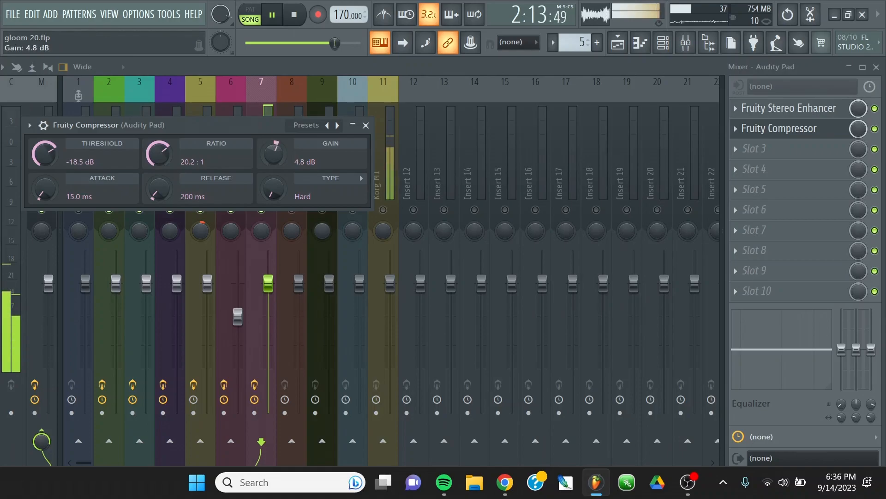
click(367, 125)
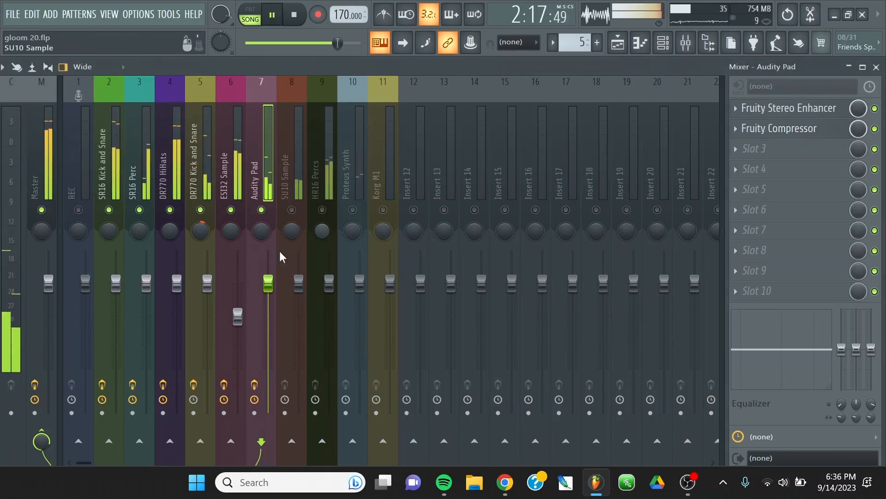
Move the Audity Pad track's compressor and stereo enhancer down one slot each and load EQUO in the first slot.
click(737, 128)
click(759, 352)
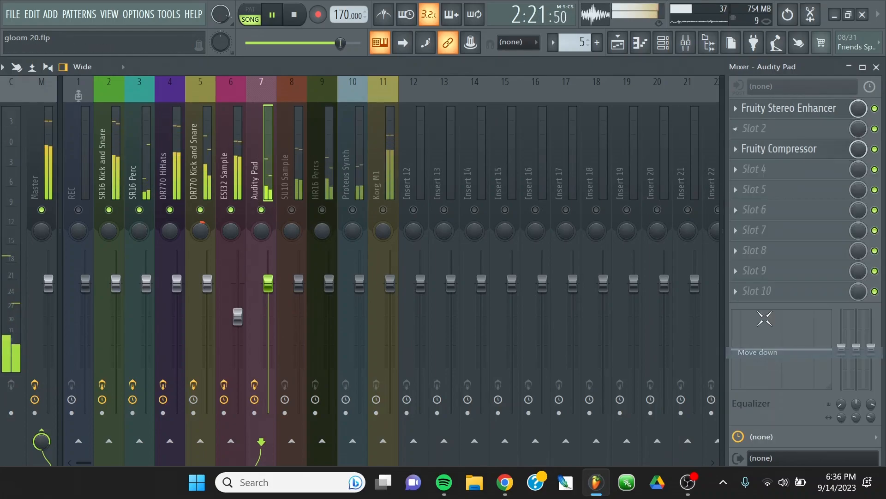
click(737, 108)
click(758, 331)
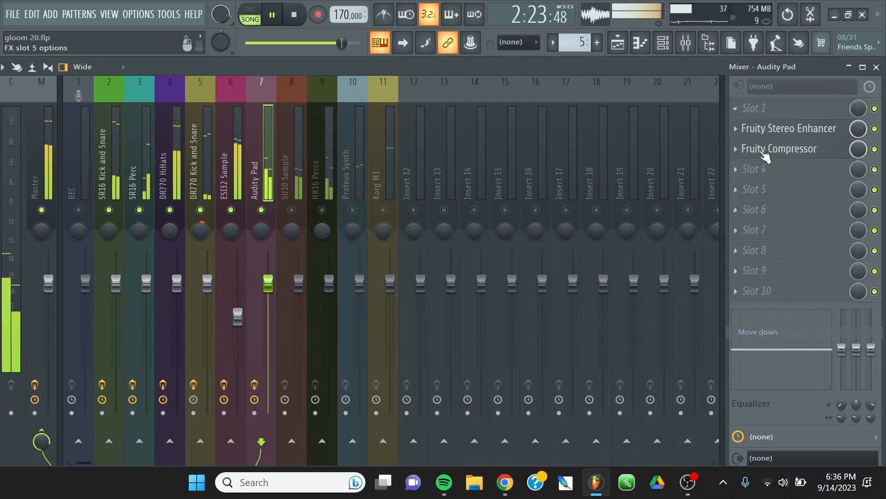
click(737, 108)
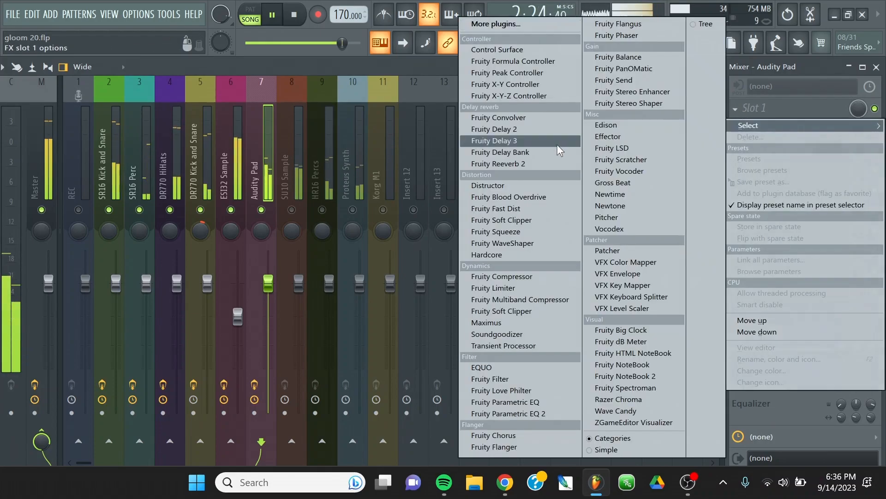
click(522, 369)
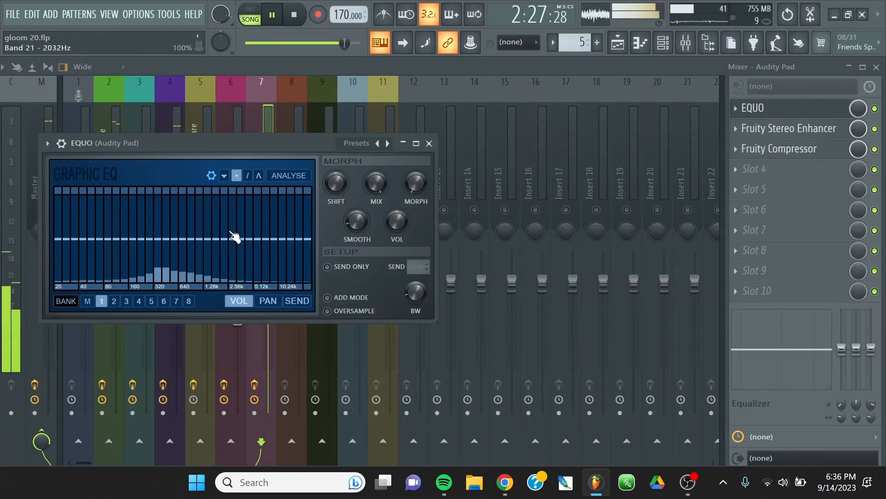
Shape the Audity Pad's EQUO curve with a slight dip near 320 Hz, a 1.28–5.12 kHz boost and cut top highs, and close it.
mouse_move(223, 228)
mouse_down()
mouse_move(284, 237)
mouse_move(296, 259)
mouse_move(316, 268)
mouse_up()
mouse_move(277, 241)
mouse_down()
mouse_move(233, 227)
mouse_move(216, 246)
mouse_move(235, 228)
mouse_move(199, 234)
mouse_move(195, 247)
mouse_move(164, 247)
mouse_up()
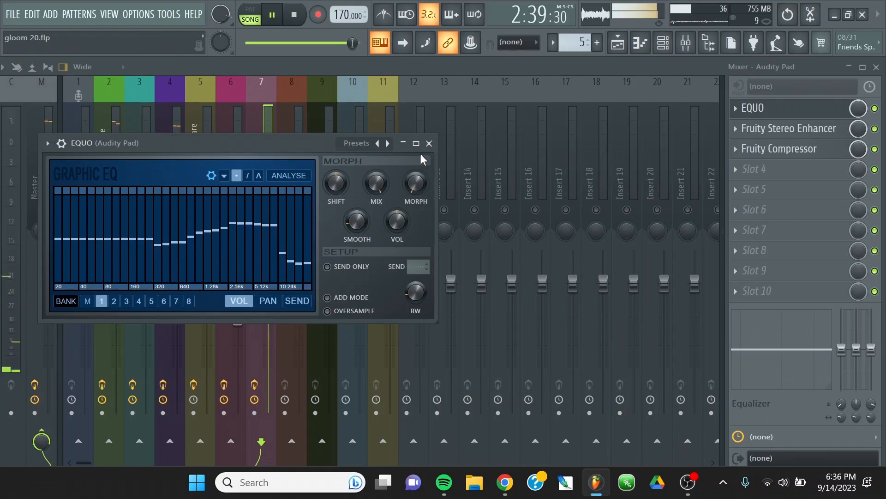
click(294, 14)
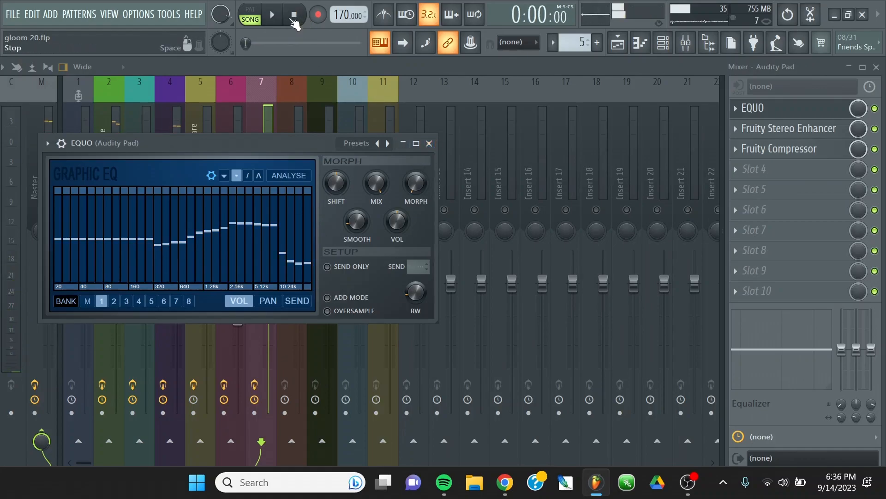
click(429, 143)
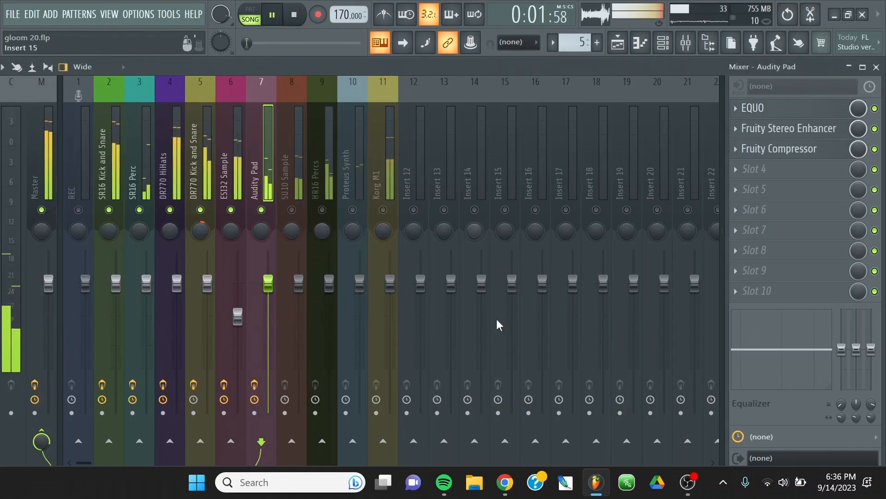
Enable the HR16 Percs track and load CamelCrusher in its first effect slot.
click(292, 174)
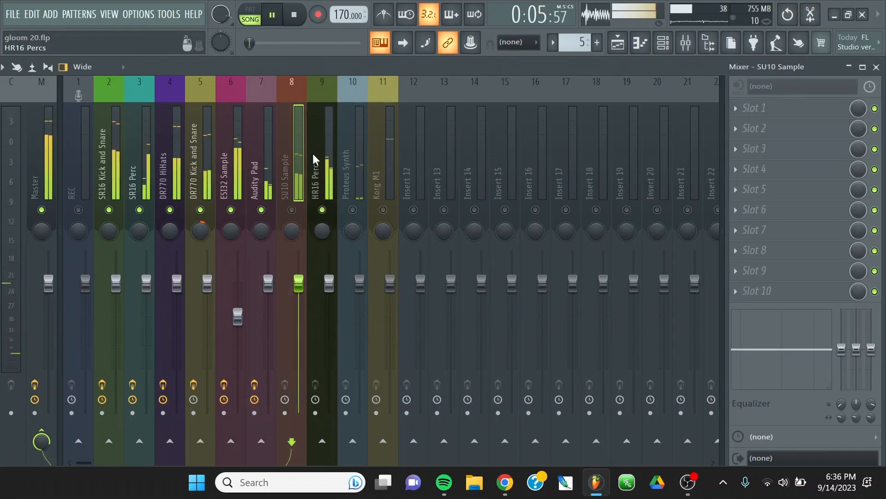
click(323, 217)
click(736, 109)
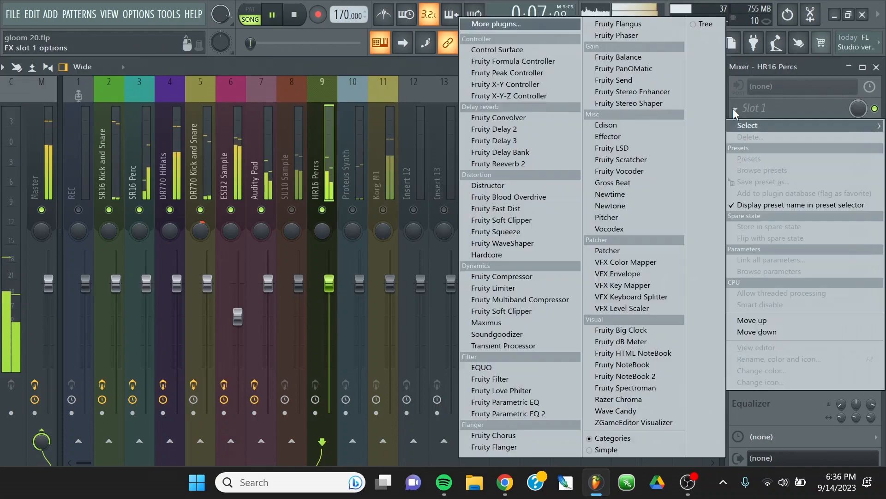
click(498, 25)
double_click(305, 55)
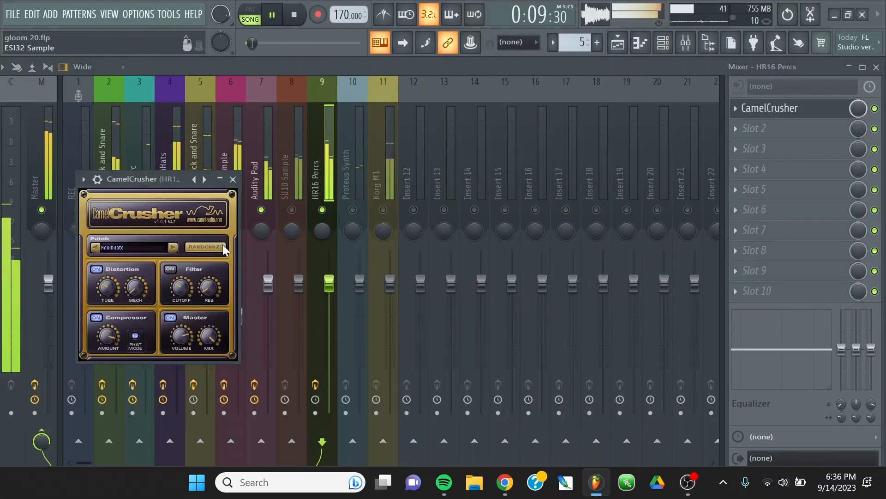
Turn off CamelCrusher's distortion on HR16 Percs, adjust its compressor amount and master volume, and close its editor.
drag(162, 183, 378, 87)
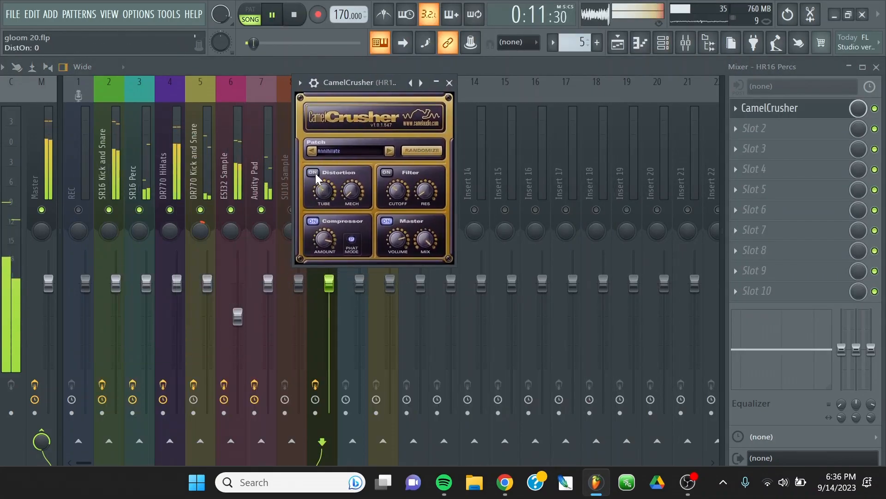
drag(323, 240, 337, 222)
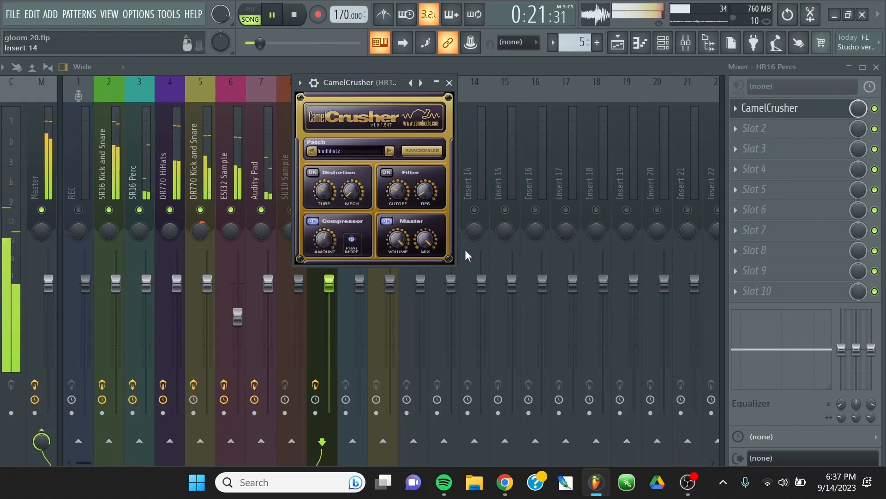
click(449, 83)
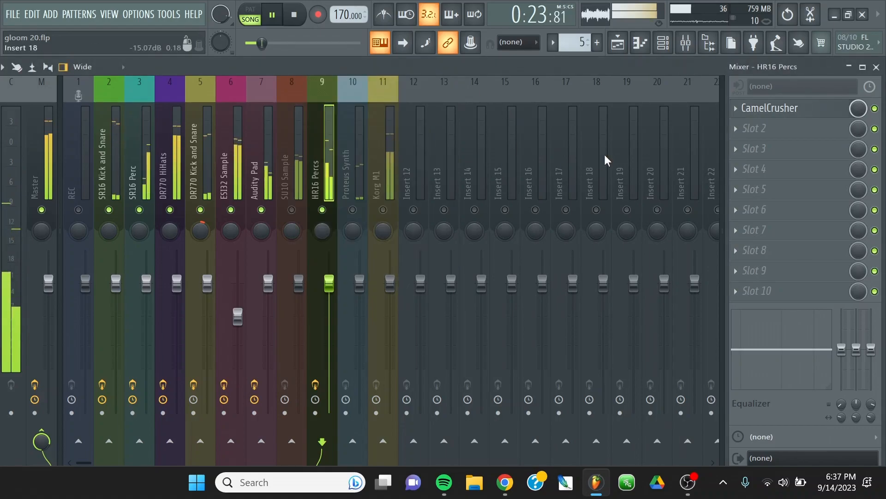
Load Fruity Flangus in the HR16 Percs track's second slot and audition its Classic and Deep chorus presets.
click(735, 130)
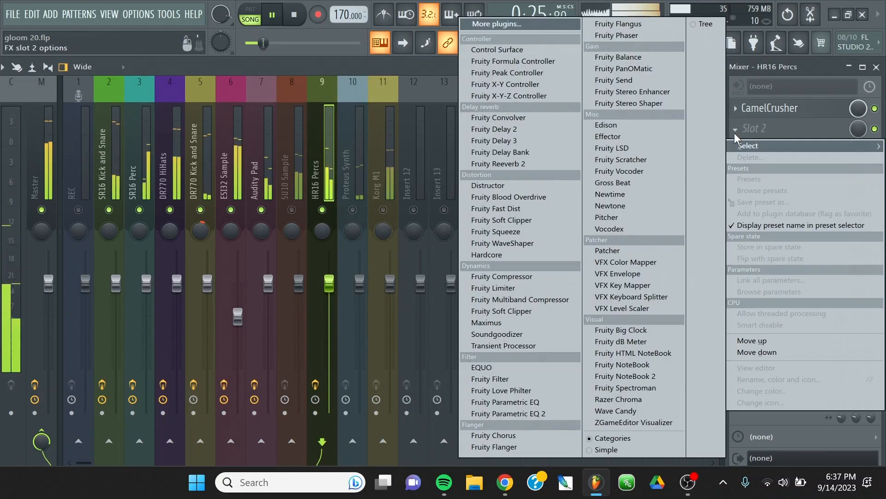
click(642, 24)
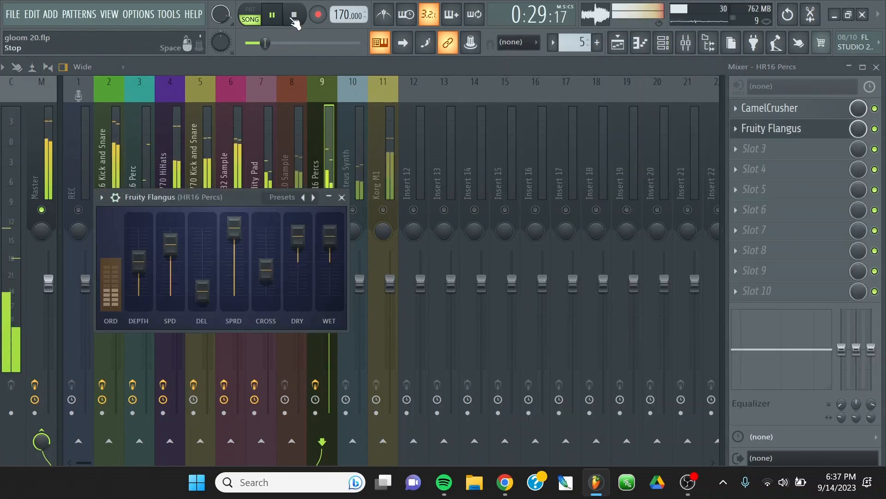
click(101, 197)
mouse_move(221, 226)
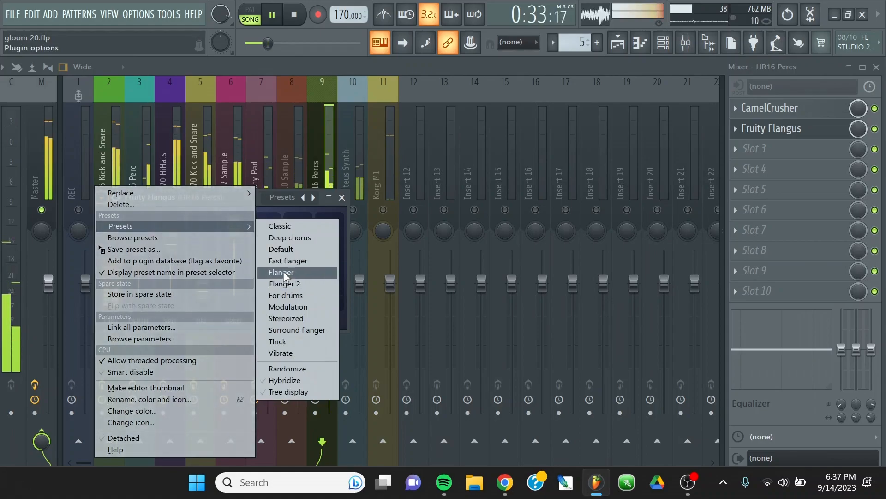
click(277, 211)
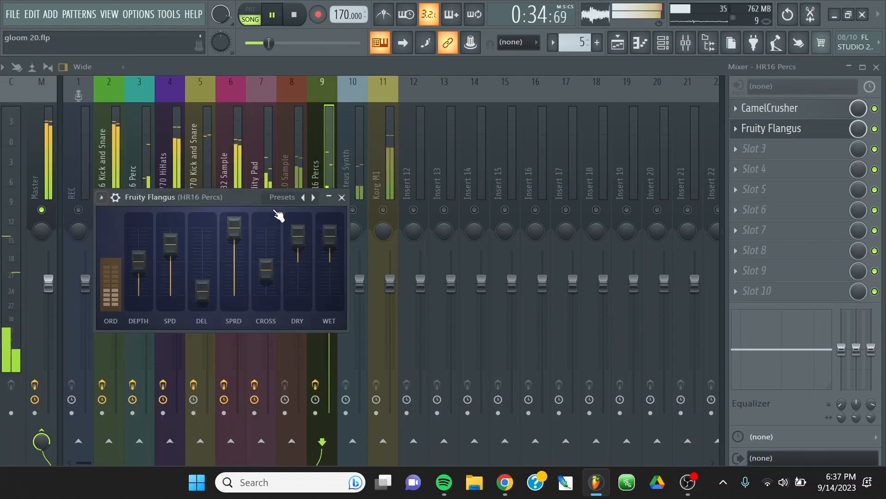
click(304, 197)
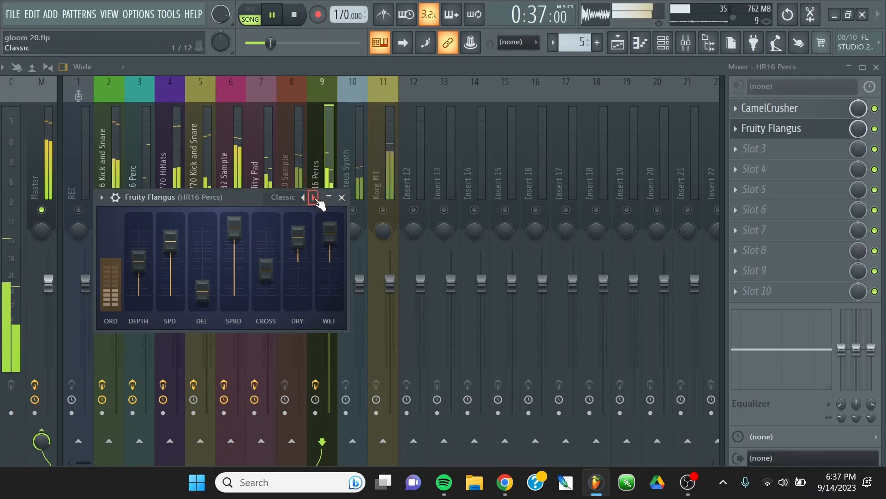
drag(242, 202, 556, 216)
drag(276, 51, 248, 46)
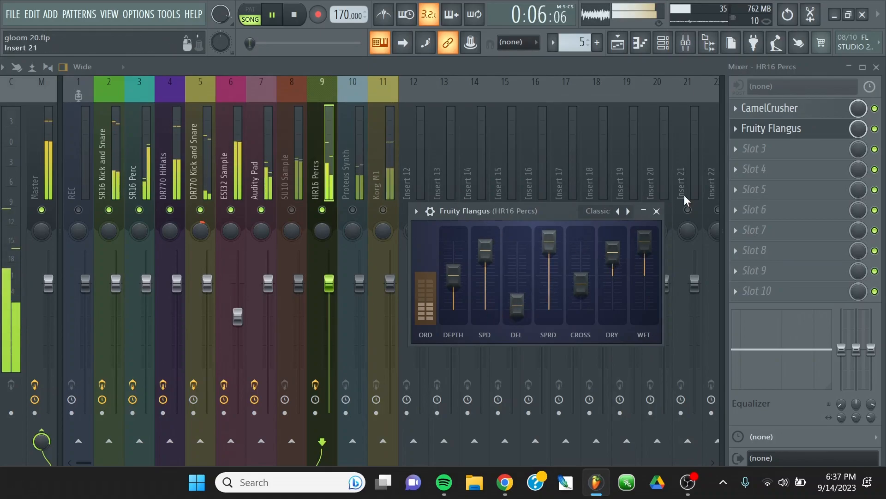
click(629, 213)
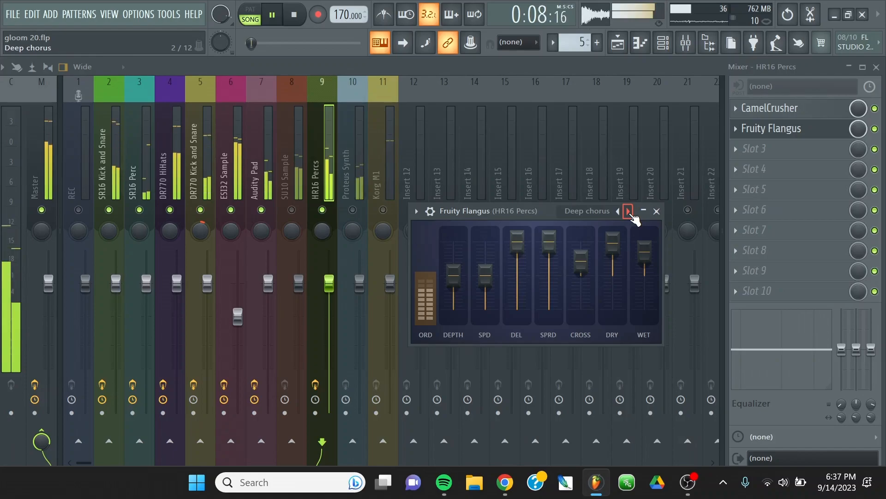
click(629, 212)
Solo the HR16 Percs track and apply the Flanger preset in its Fruity Flangus.
right_click(318, 141)
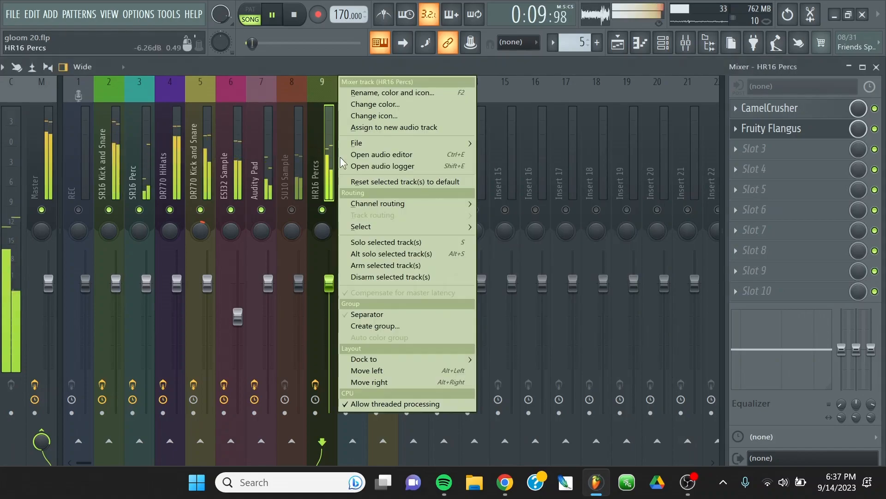
click(402, 242)
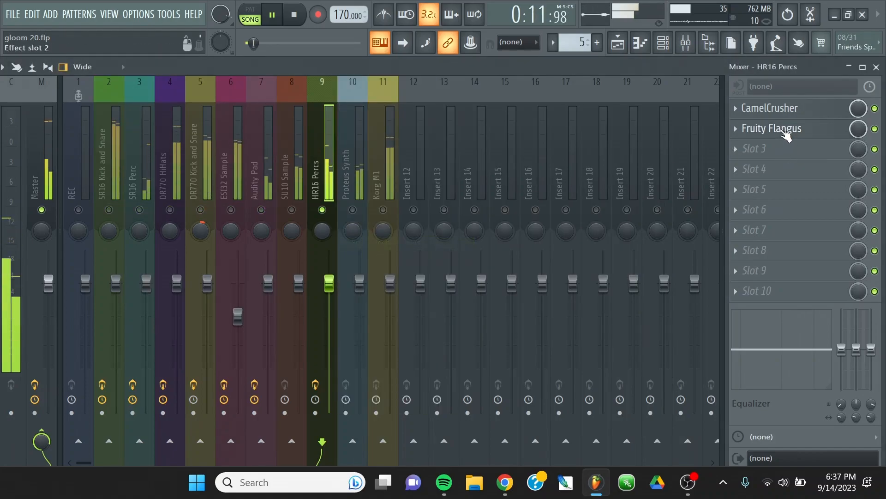
click(787, 130)
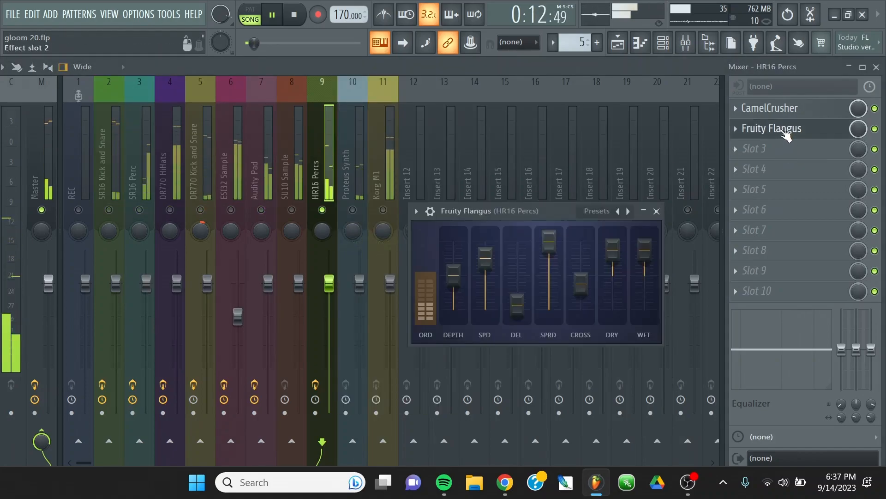
click(629, 212)
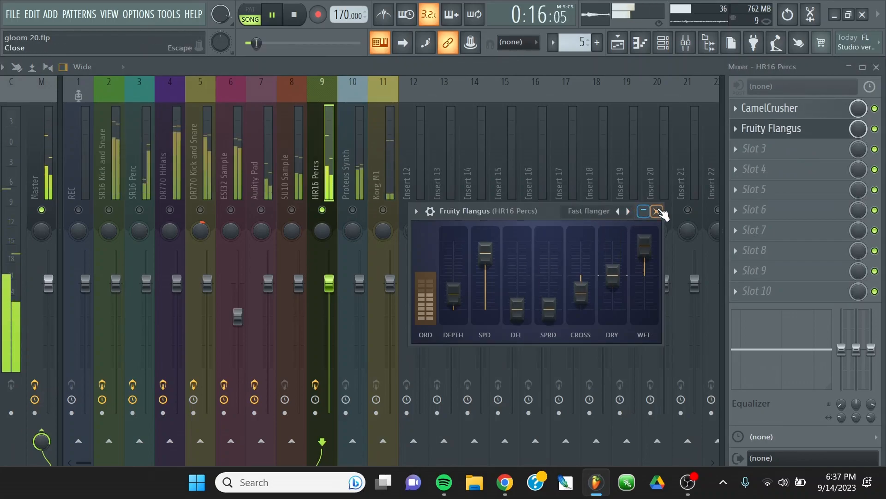
click(657, 212)
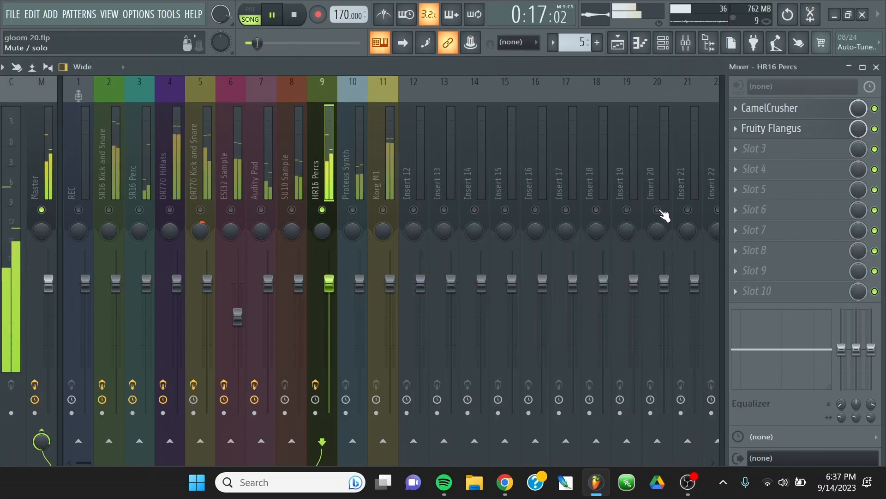
click(801, 131)
click(628, 212)
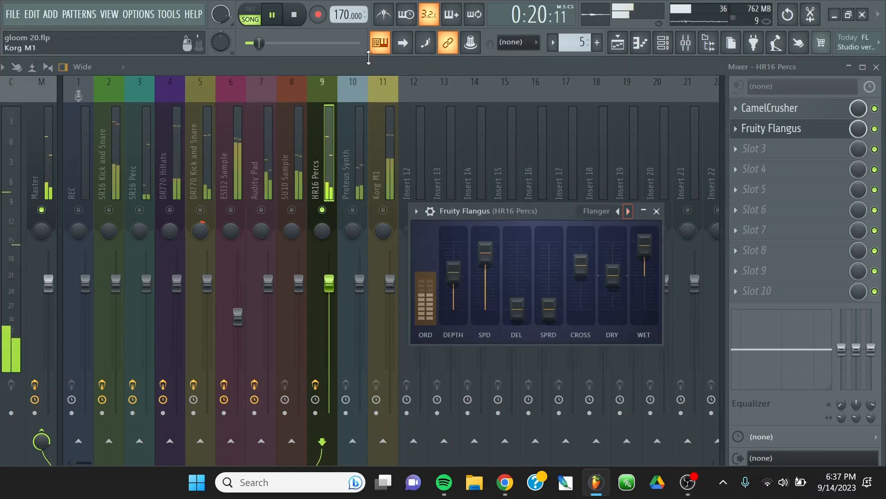
Restart playback, lower Fruity Flangus's depth and cross, raise its spread to 28%, and close its editor.
click(295, 15)
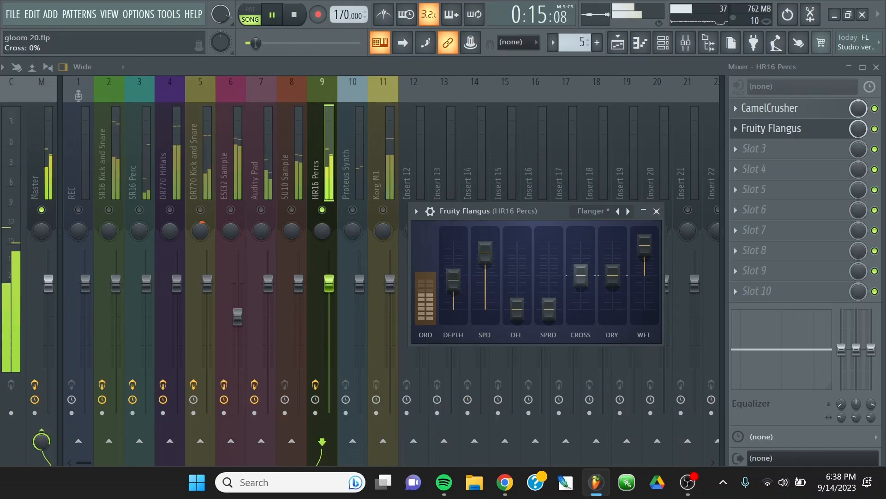
mouse_move(581, 276)
mouse_down()
mouse_move(583, 303)
mouse_move(581, 292)
mouse_up()
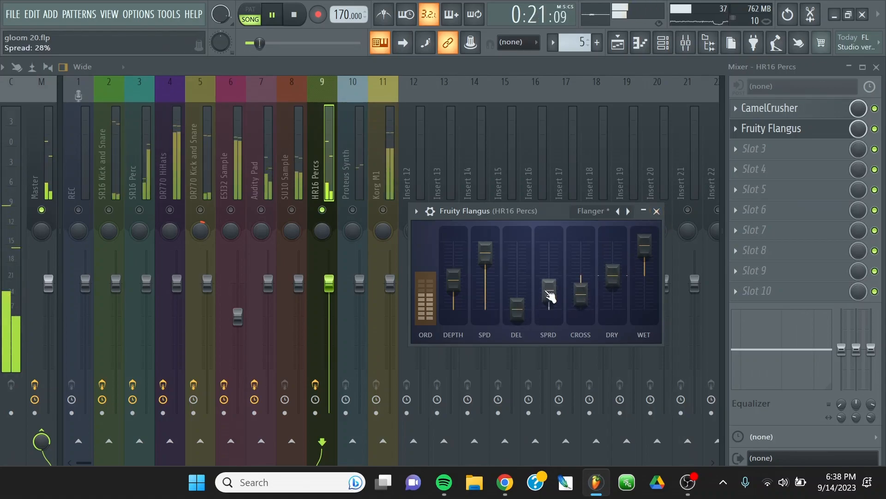
click(657, 212)
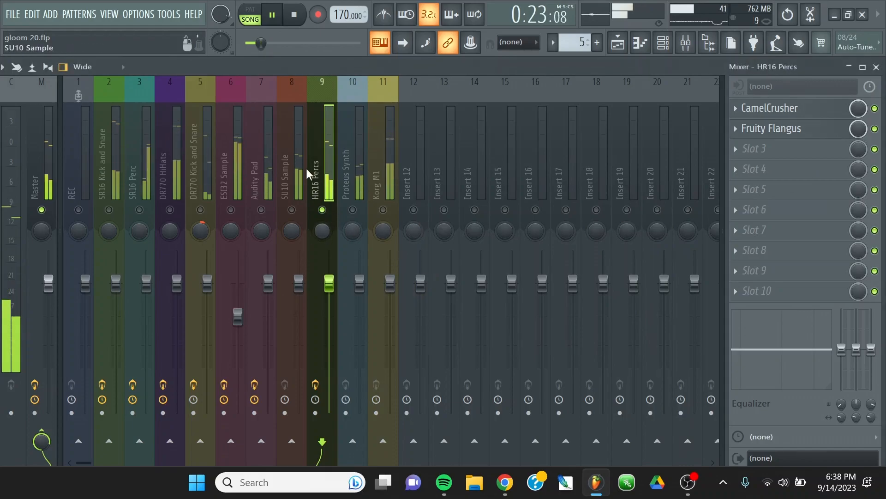
right_click(743, 131)
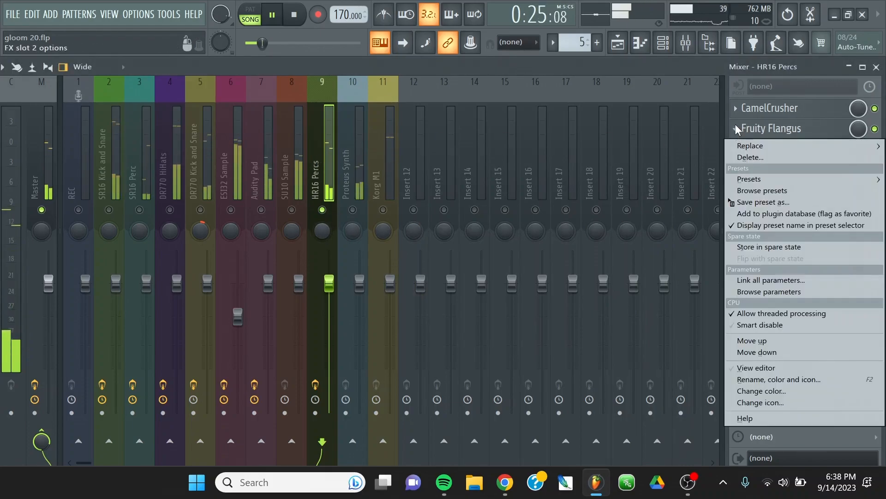
click(705, 131)
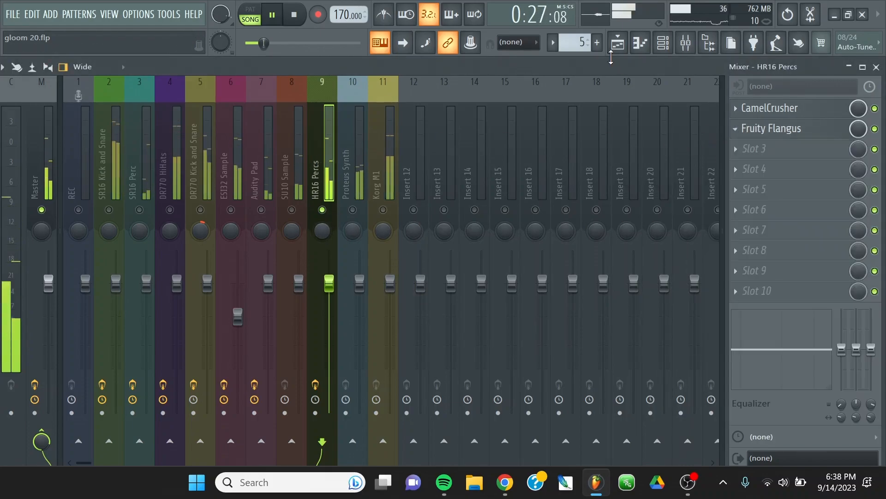
Load EQUO in the HR16 Percs track's third slot and draw a curve that rolls off the lows and boosts around 640 Hz and the highs.
click(756, 156)
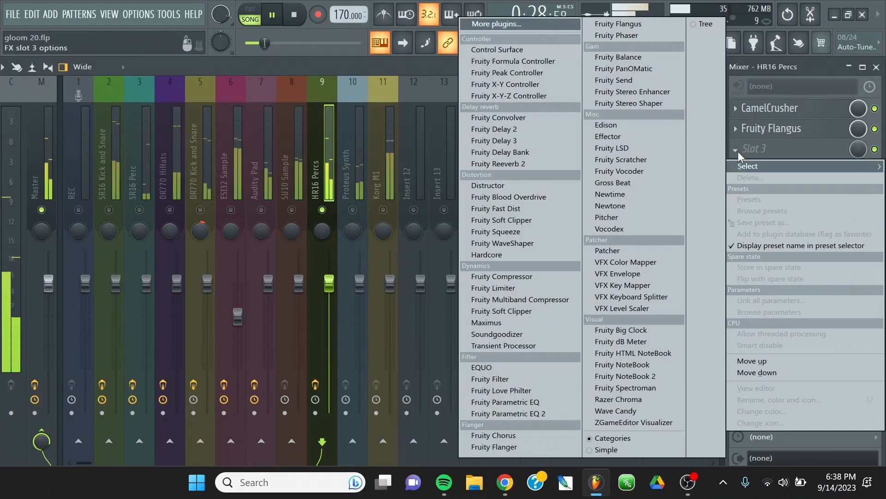
click(482, 368)
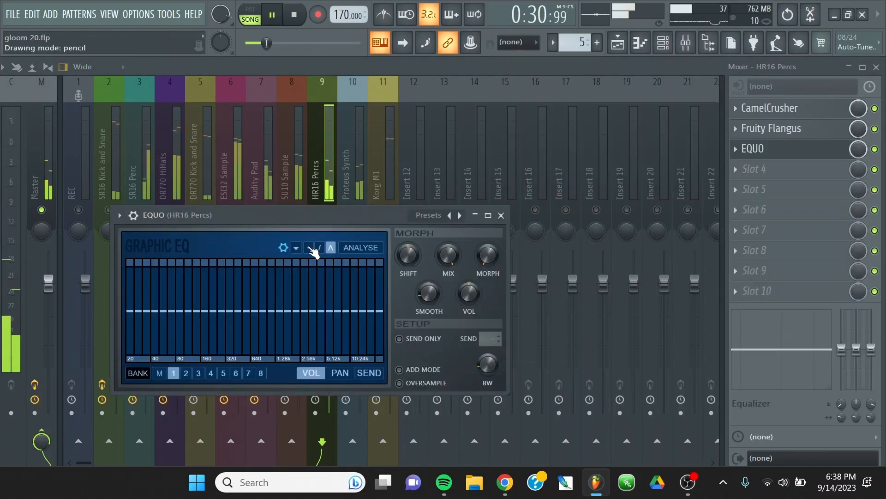
click(309, 247)
drag(323, 291, 390, 305)
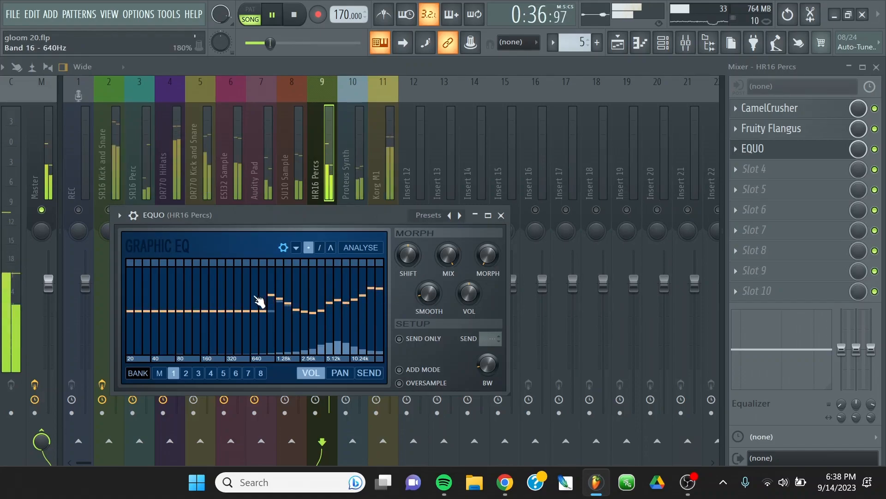
drag(135, 371, 213, 336)
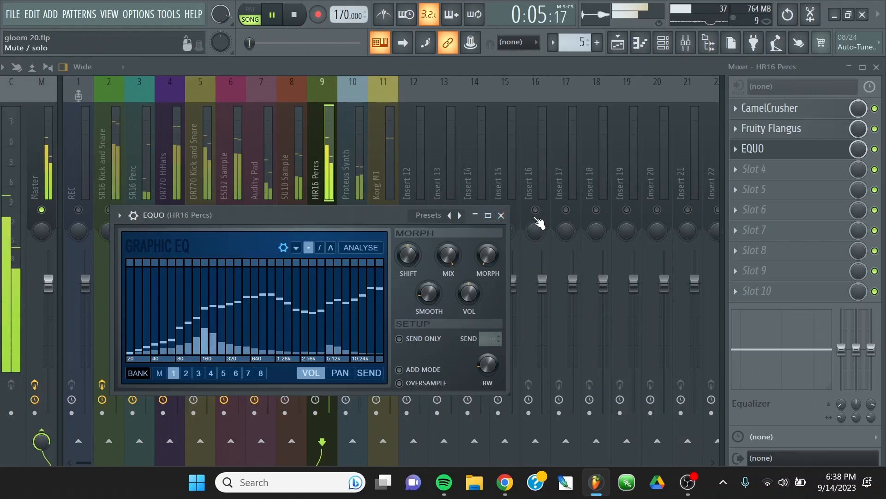
click(501, 215)
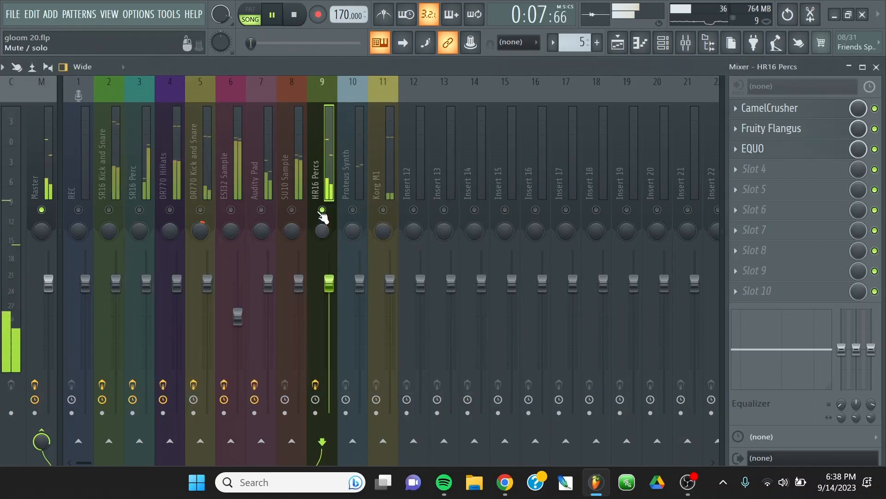
Unsolo the HR16 Percs track so all tracks are enabled, and mute the Proteus Synth and Korg M1 tracks.
right_click(332, 182)
click(390, 266)
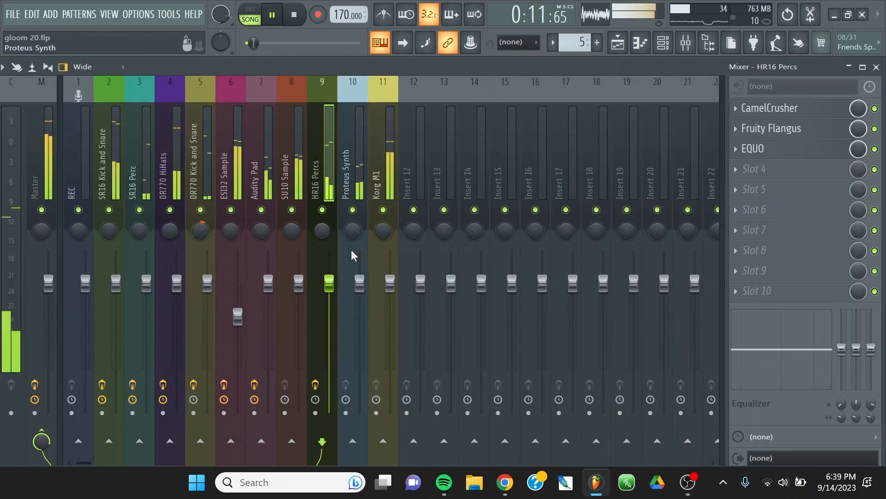
click(352, 209)
click(386, 206)
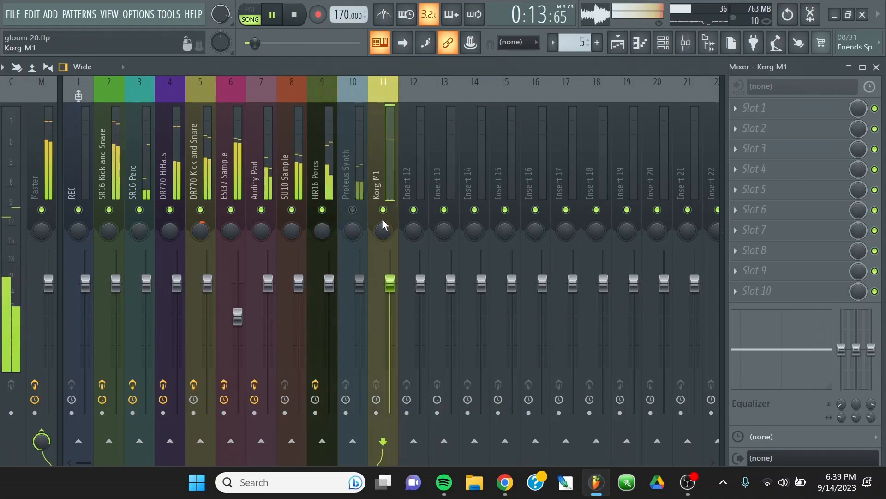
click(383, 210)
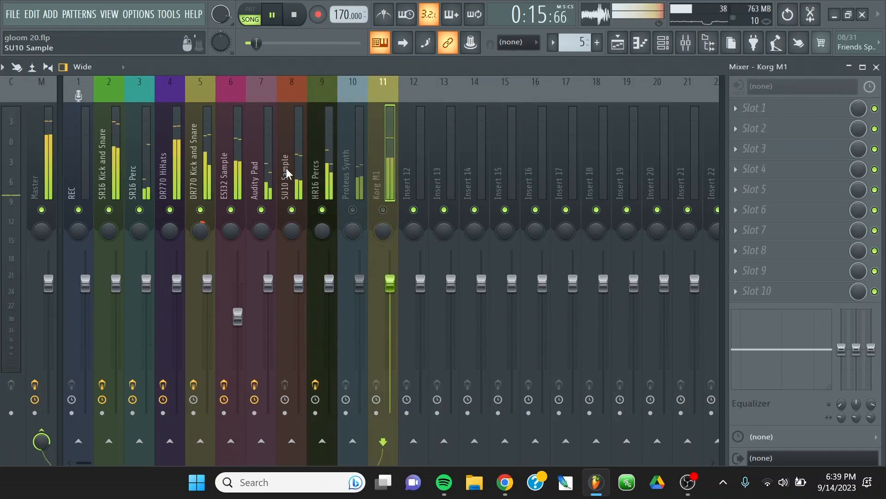
Select the SU10 Sample track and mute the SR16 Perc track.
click(303, 162)
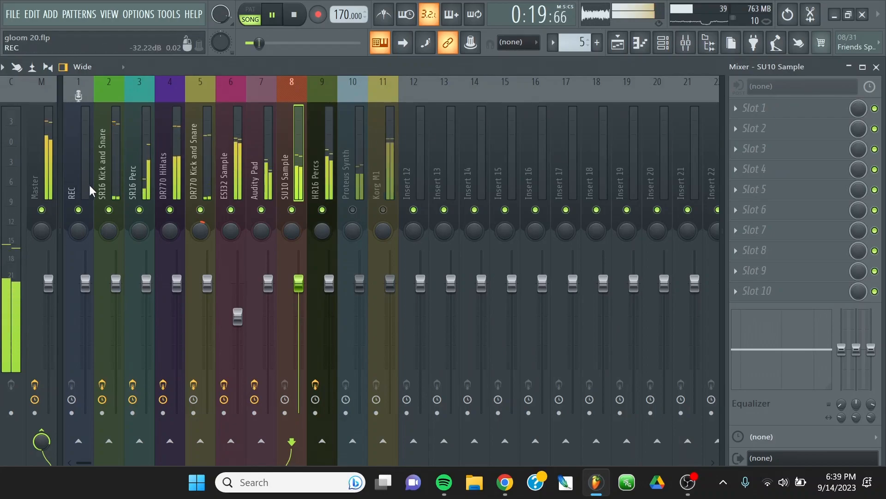
click(139, 210)
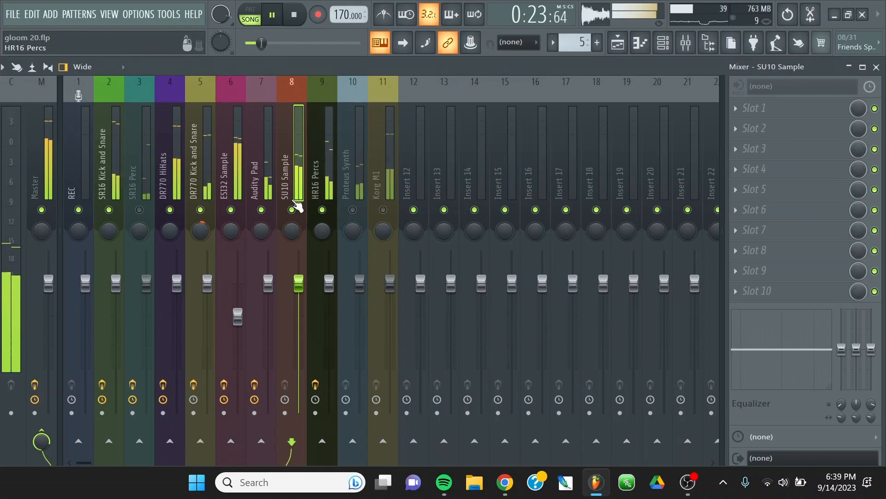
Load the DTBlkFxS plugin into the fourth effect slot of the HR16 Percs track.
click(319, 151)
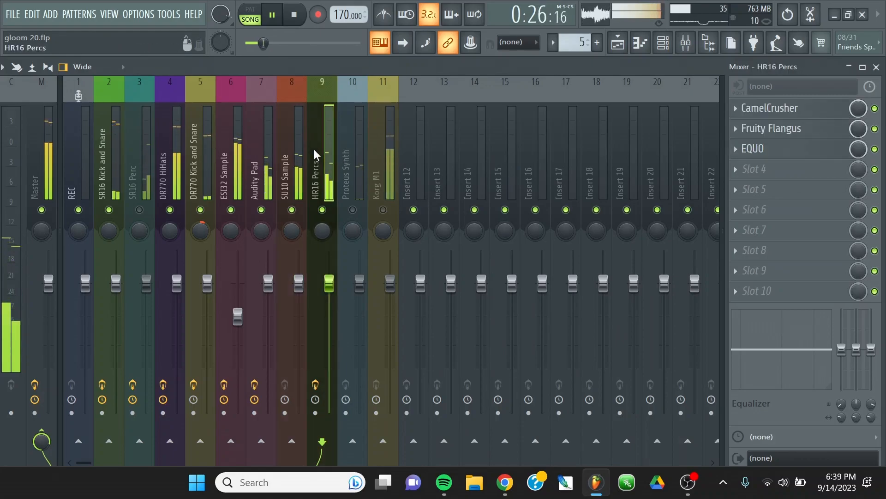
click(737, 169)
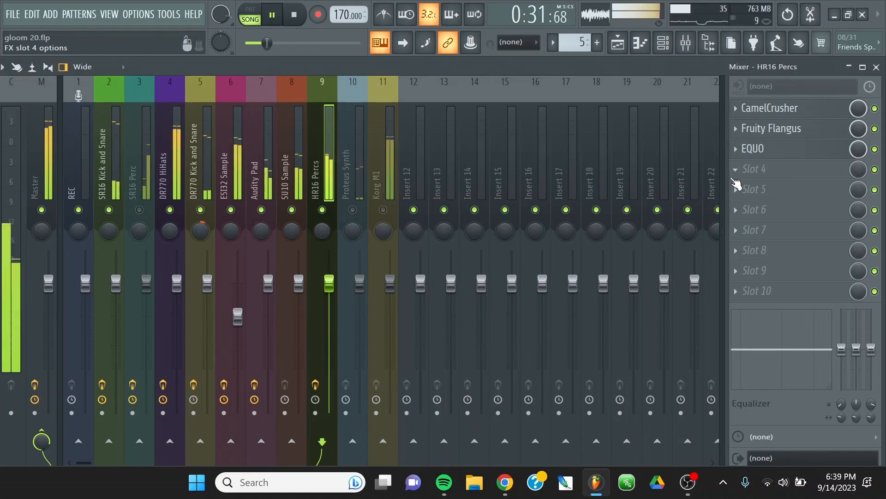
click(736, 185)
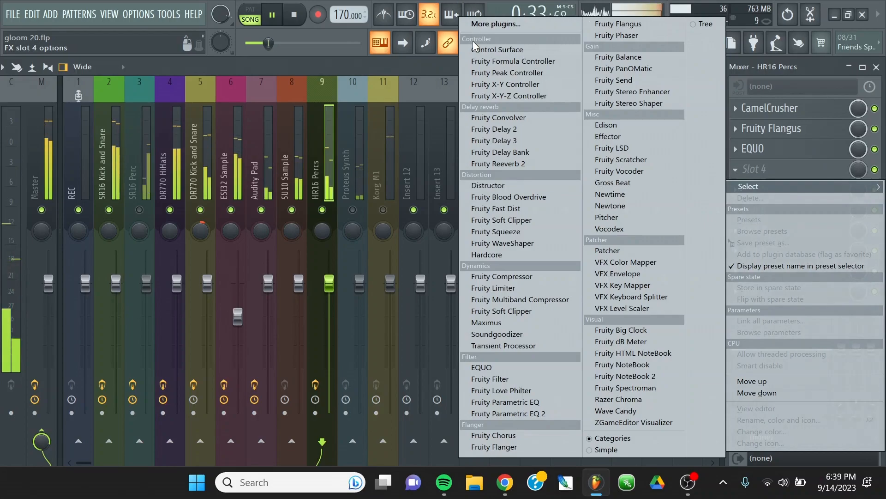
click(486, 24)
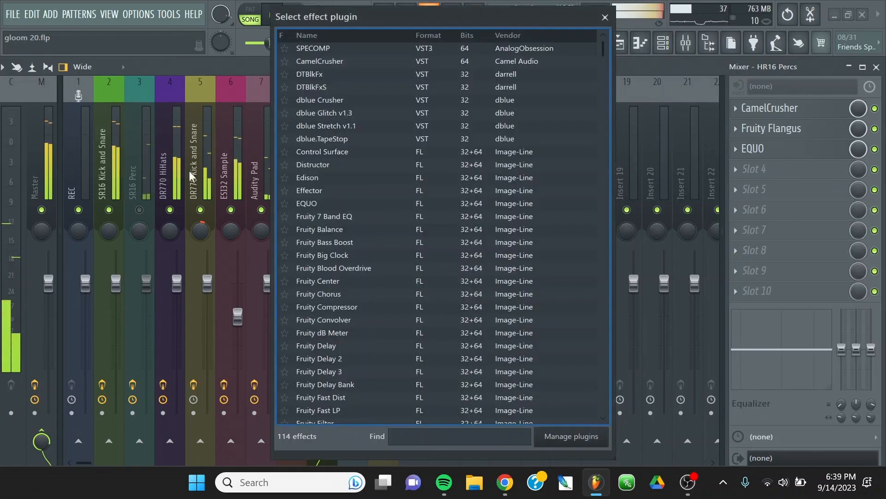
scroll(402, 220, down, 20)
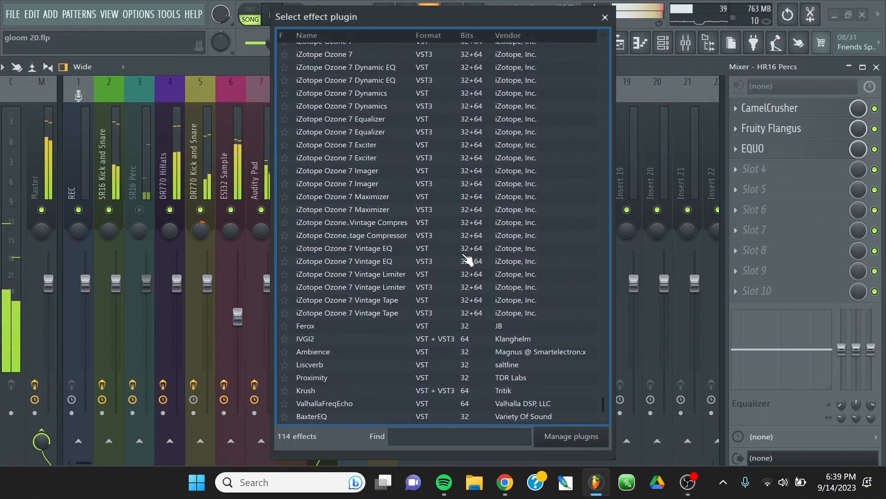
scroll(338, 352, up, 20)
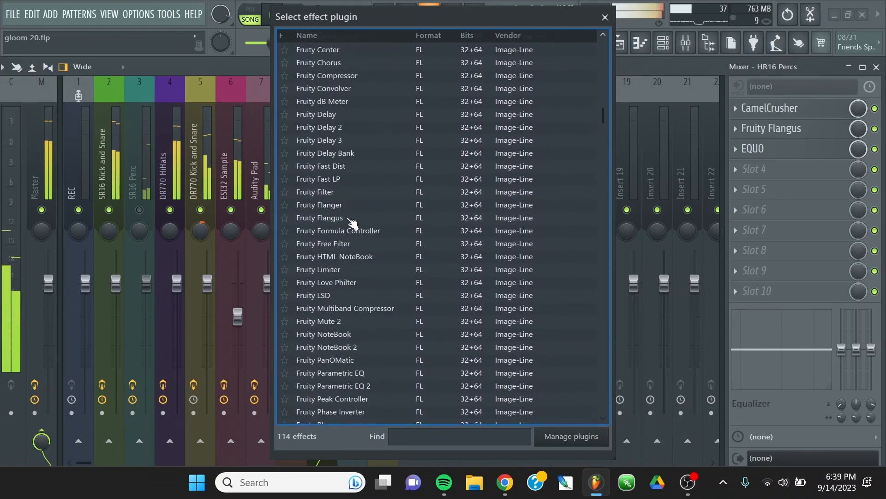
double_click(313, 89)
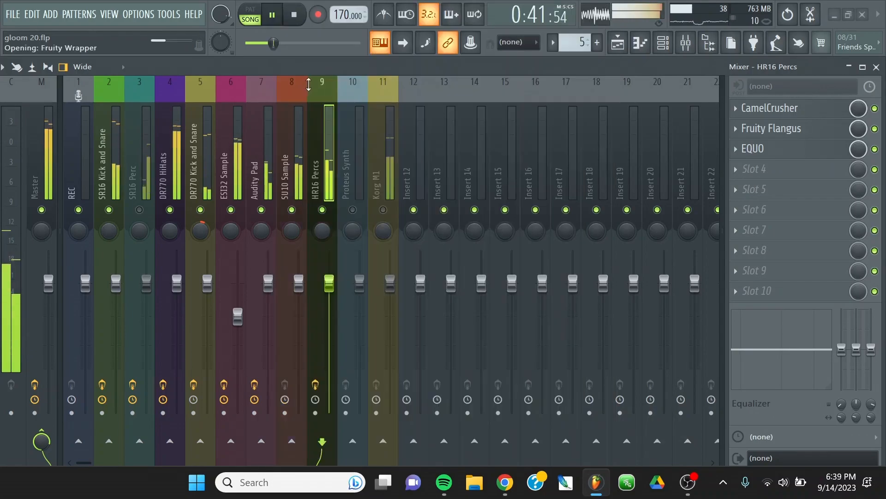
Solo the HR16 Percs track and reopen the DTBlkFxS editor in clear view.
right_click(333, 215)
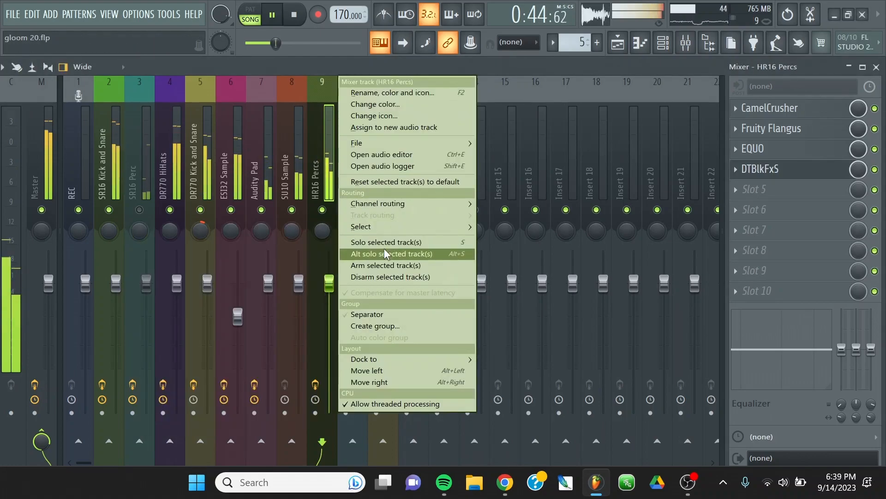
click(397, 242)
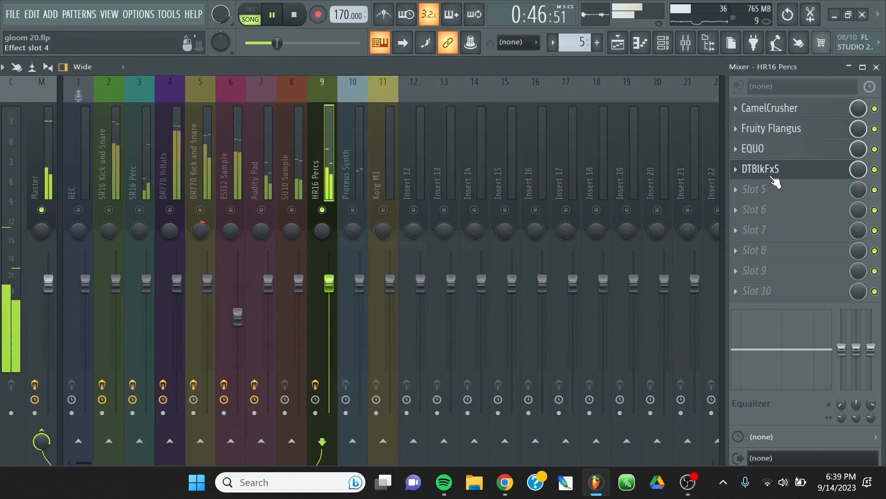
click(760, 169)
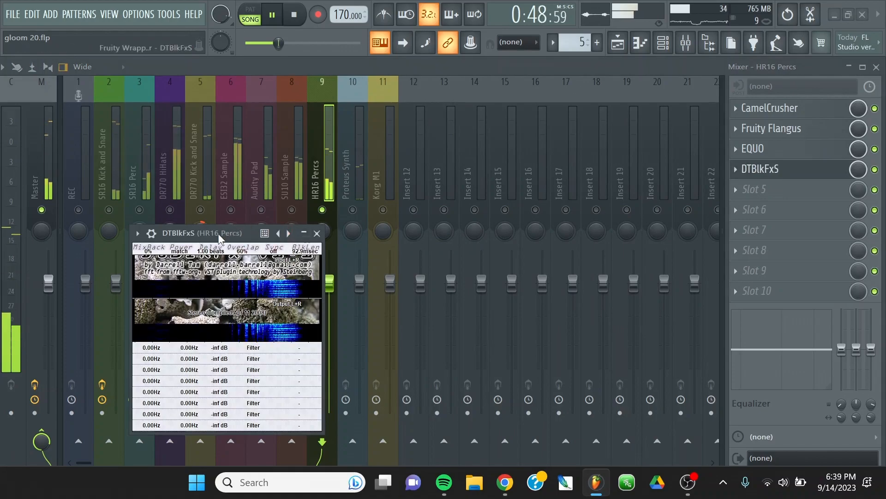
drag(300, 230, 441, 100)
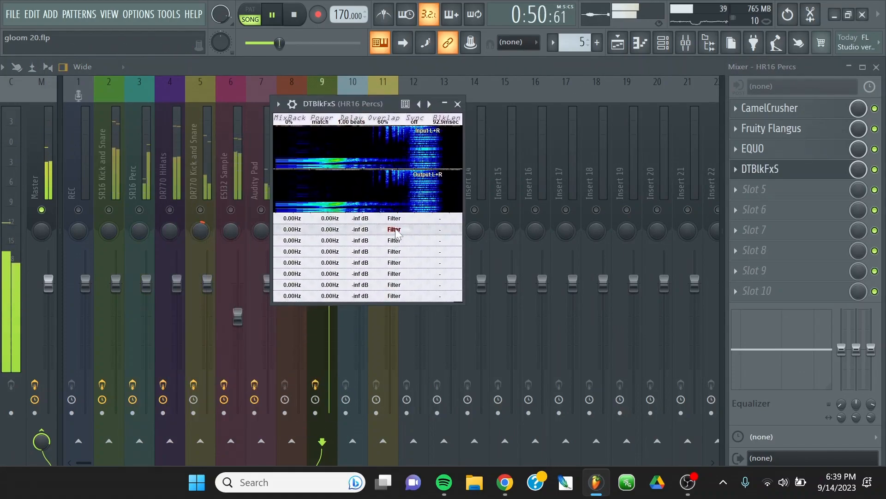
Set the first DTBlkFxS row to the Contrast effect with a value of 98% and an amplitude of -24.7 dB.
click(400, 244)
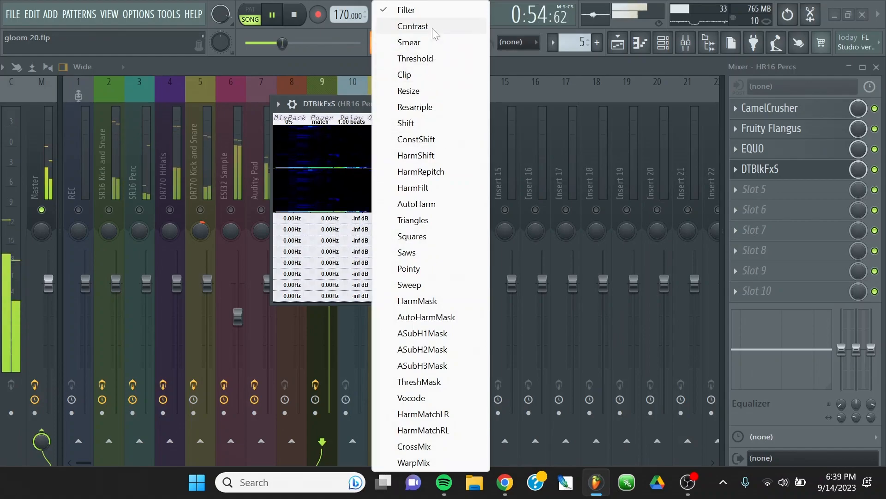
click(433, 28)
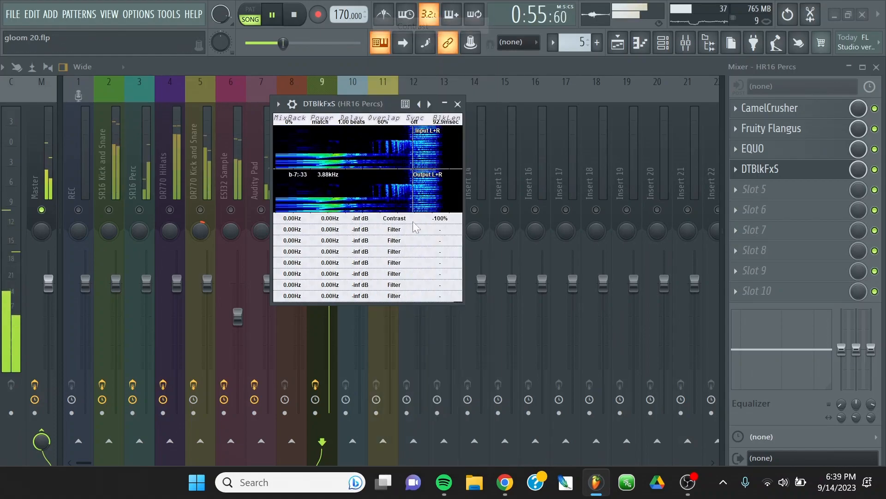
click(440, 218)
drag(493, 229, 591, 232)
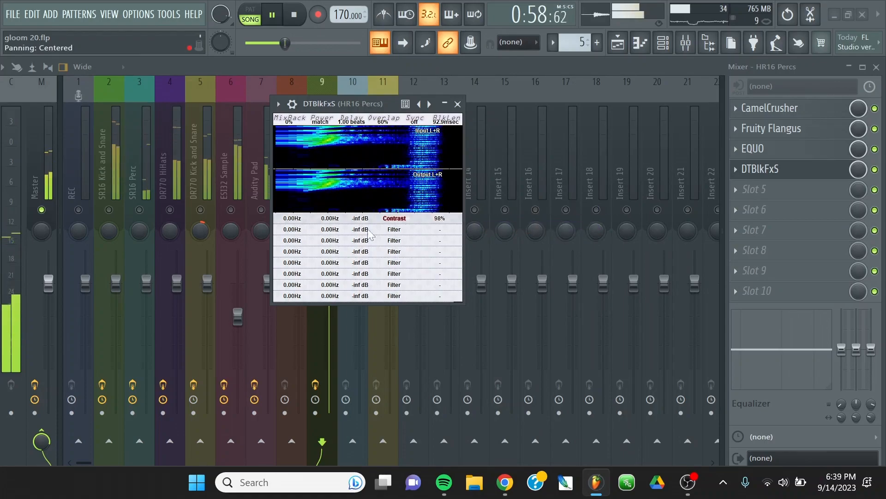
drag(361, 219, 518, 234)
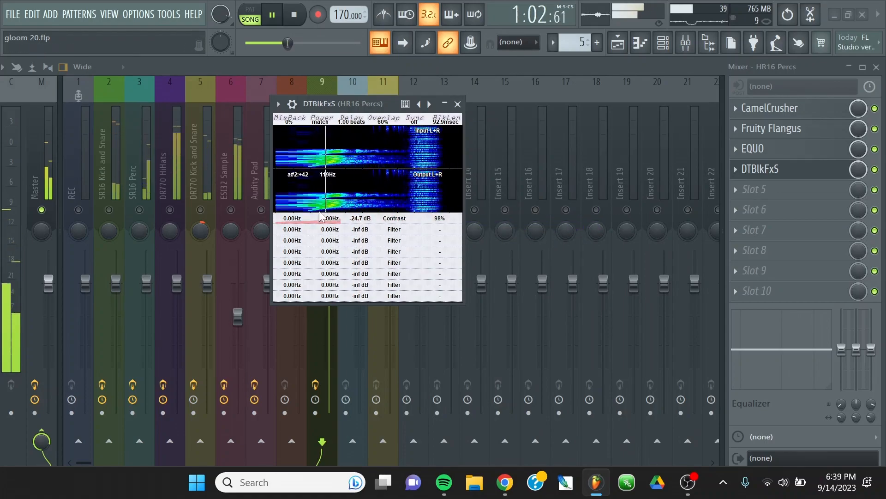
Adjust the Contrast row's frequency range to 38.9 Hz and 24.9 kHz and reduce its effect value to 47%.
drag(334, 226, 427, 228)
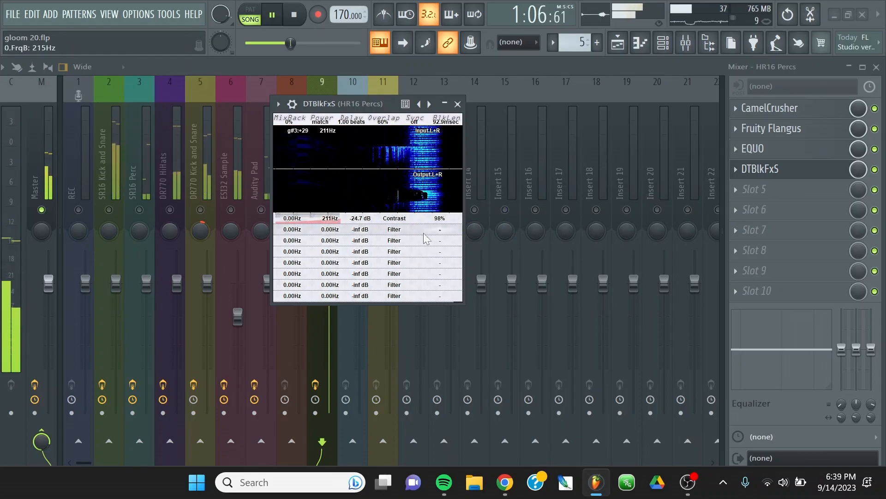
drag(294, 223, 445, 229)
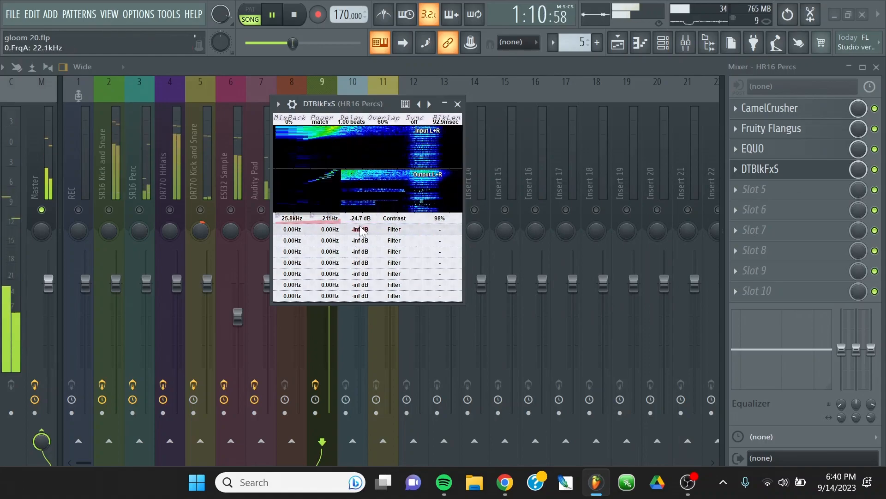
drag(323, 223, 260, 226)
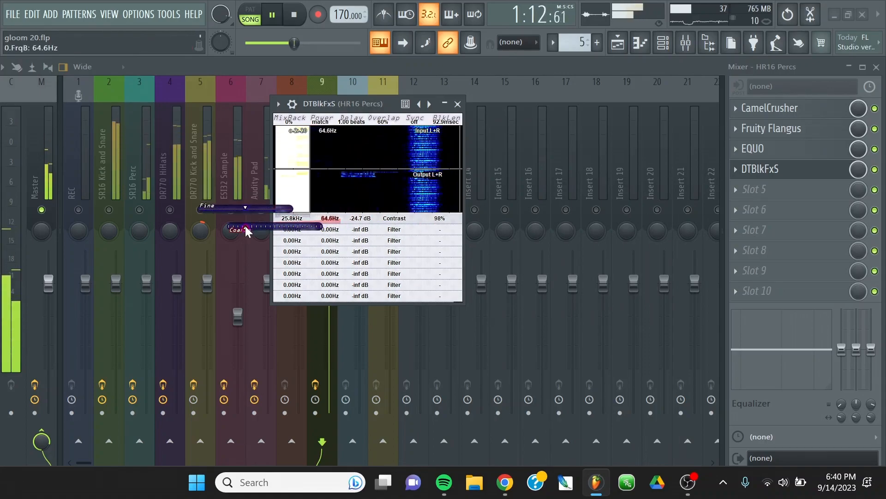
drag(391, 231, 244, 230)
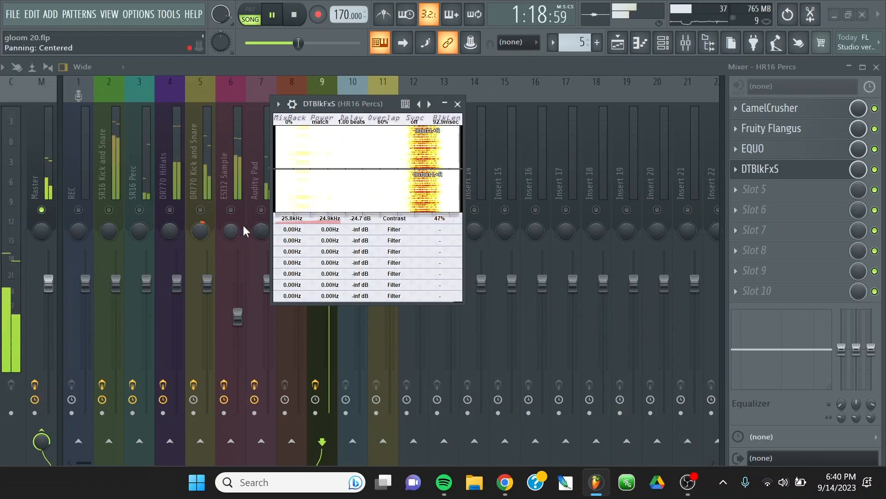
drag(390, 228, 421, 237)
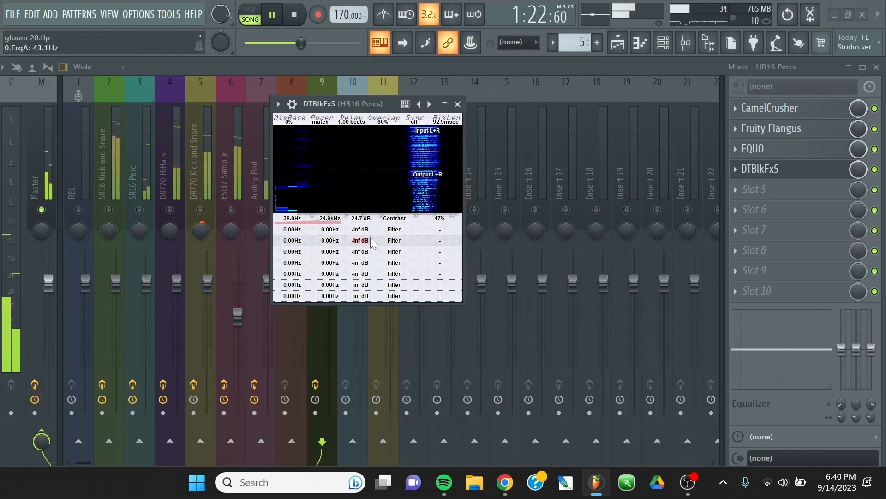
Switch the first row's effect to ConstShift and set its frequencies to 17.0 Hz and 0.00 Hz.
click(394, 218)
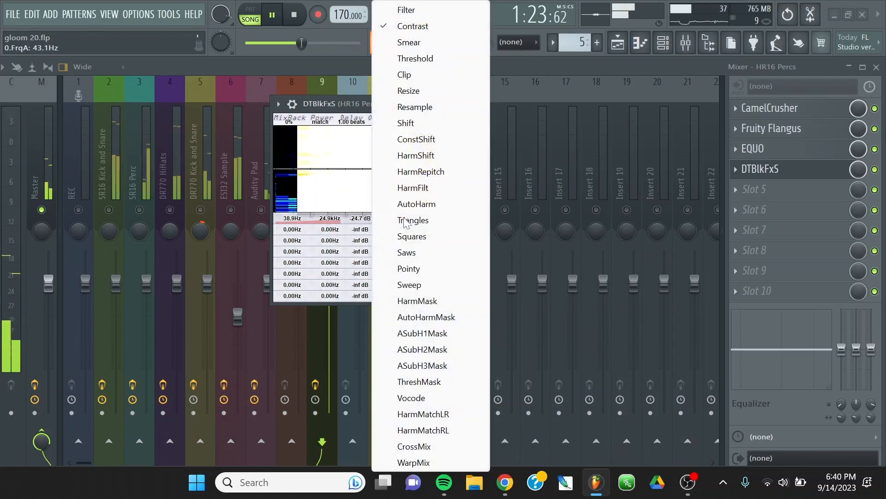
click(432, 140)
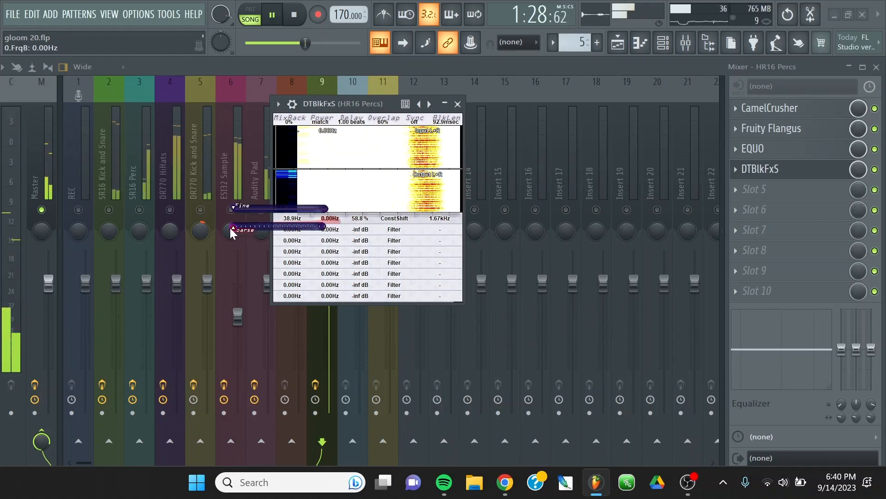
drag(230, 228, 128, 225)
drag(288, 221, 185, 227)
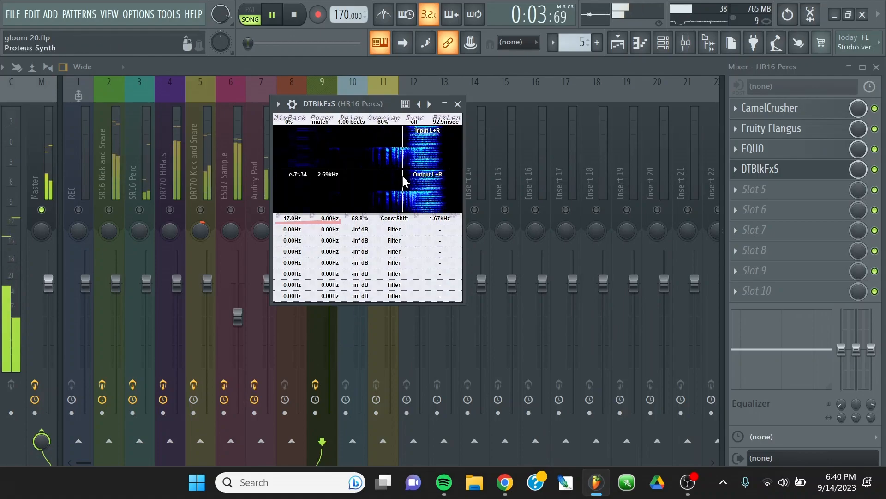
Try the Resize effect and the Clip effect in the first DTBlkFxS row.
drag(339, 109, 417, 82)
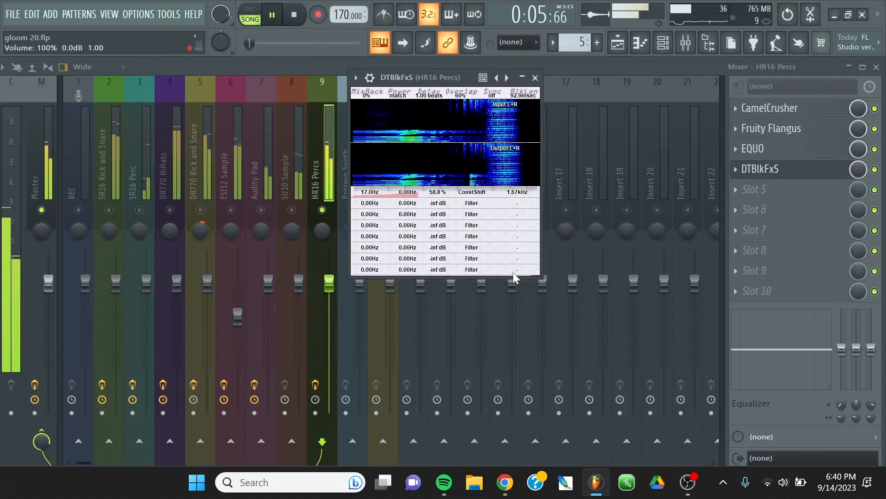
click(480, 196)
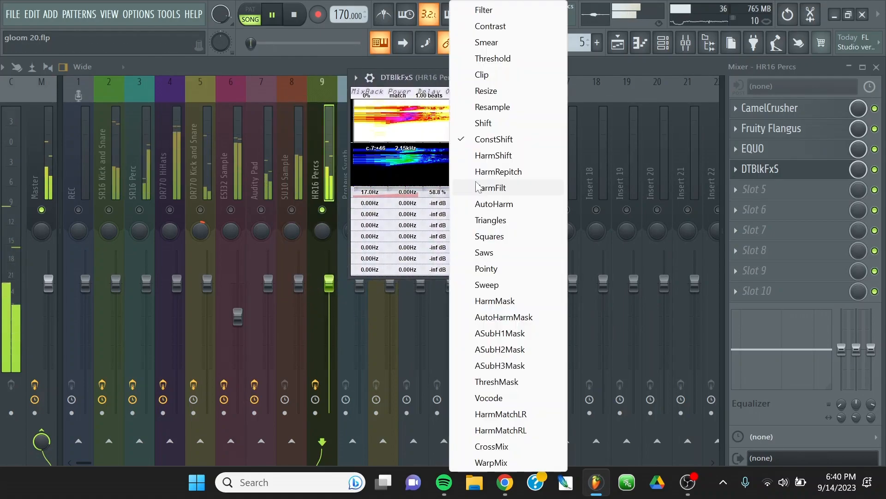
click(485, 94)
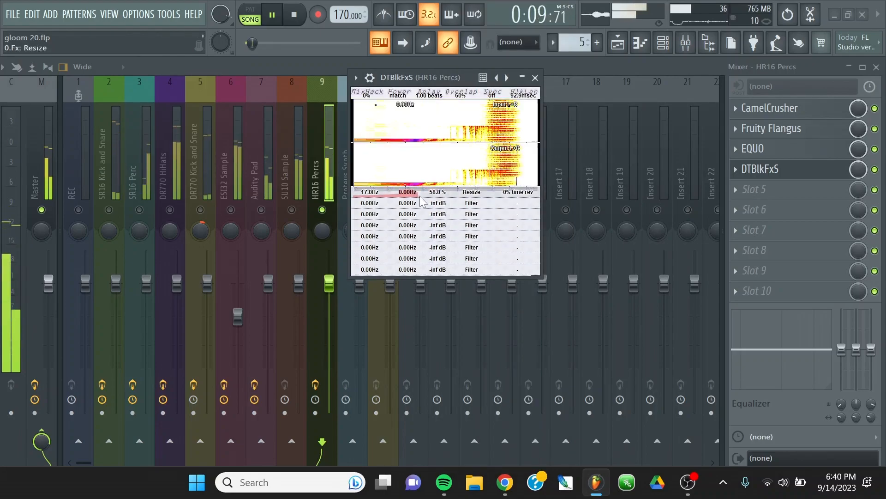
click(480, 195)
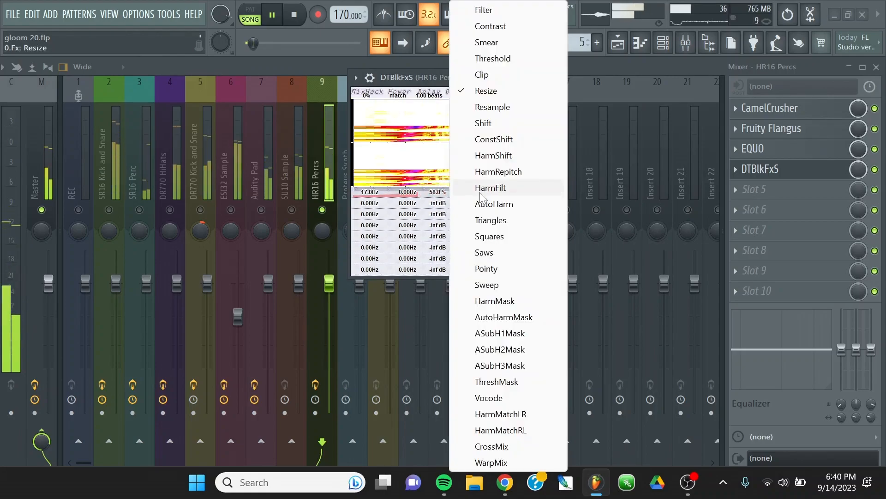
click(484, 74)
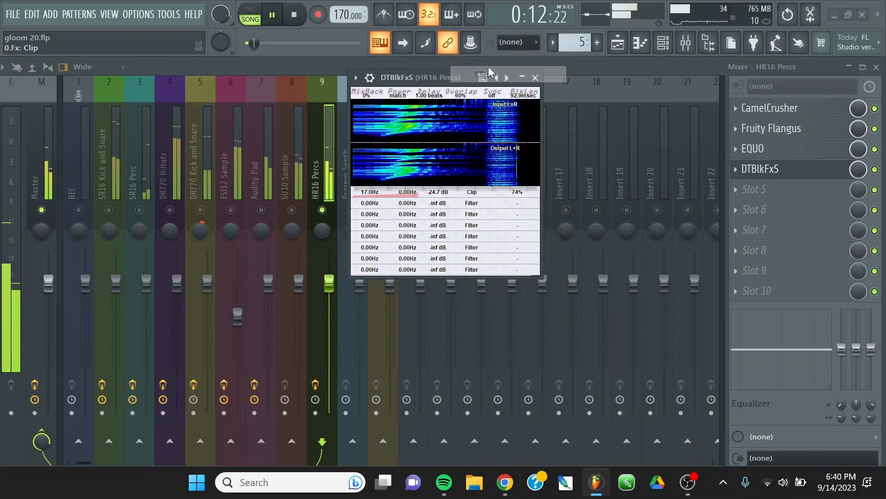
Set the first row to the Vocode effect with a frequency range of 0.00 Hz to 16.2 kHz, and replay an earlier part of the song.
click(474, 196)
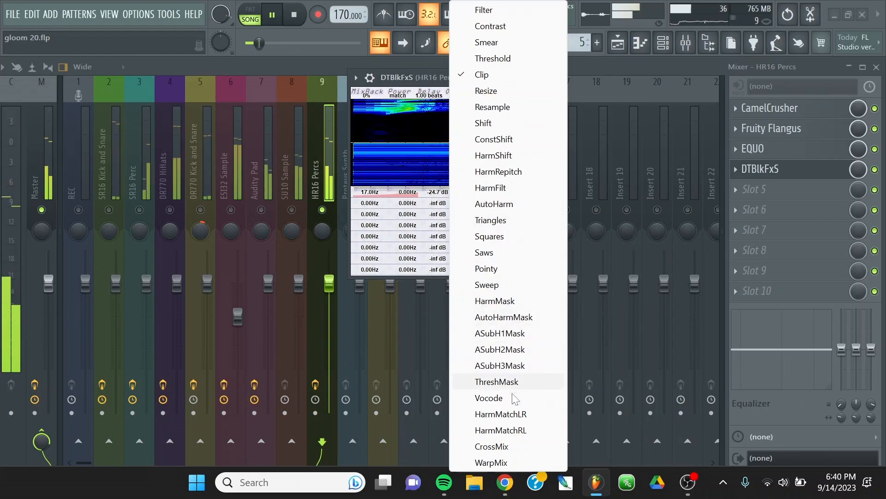
click(507, 398)
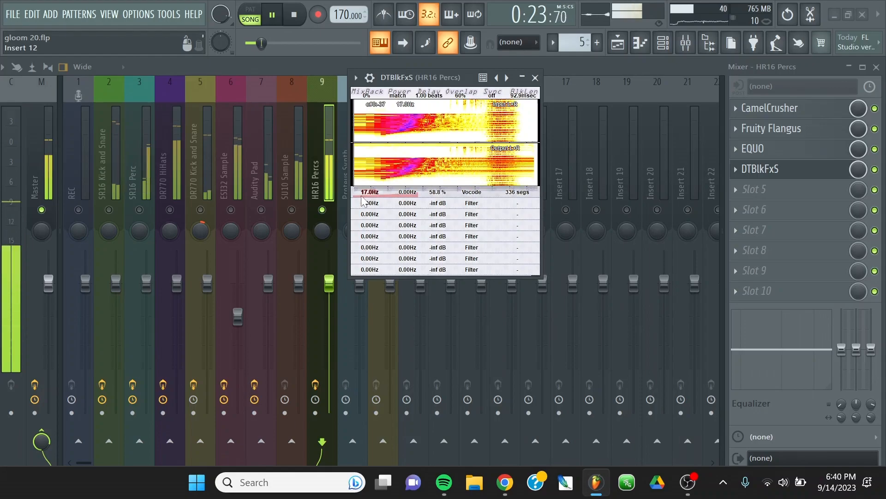
drag(363, 200, 323, 203)
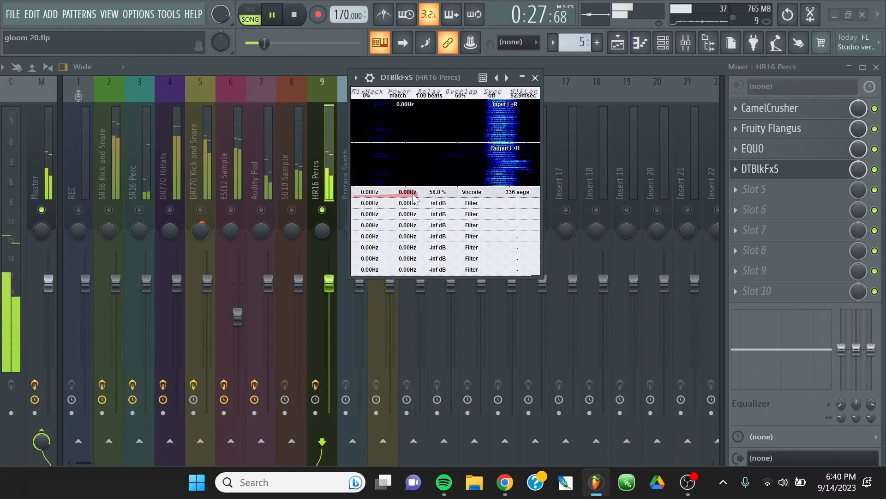
drag(413, 198, 488, 225)
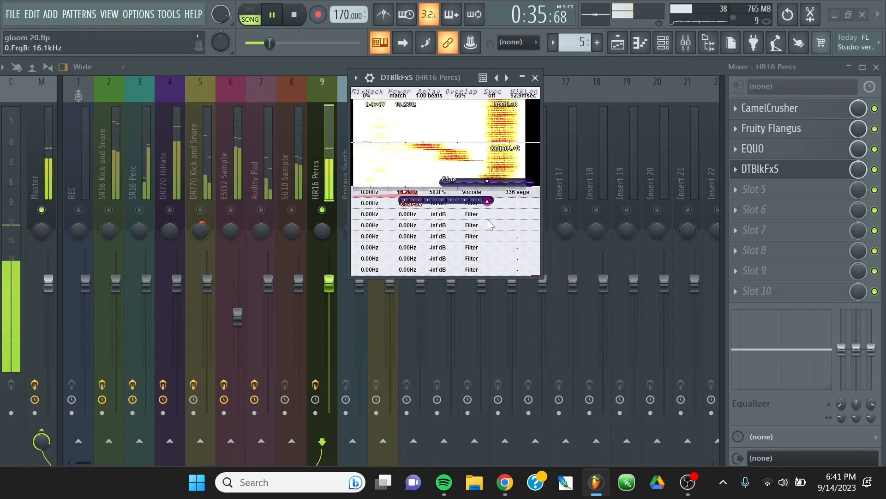
drag(488, 220, 487, 221)
mouse_move(267, 50)
mouse_down()
mouse_move(291, 51)
mouse_move(254, 43)
mouse_up()
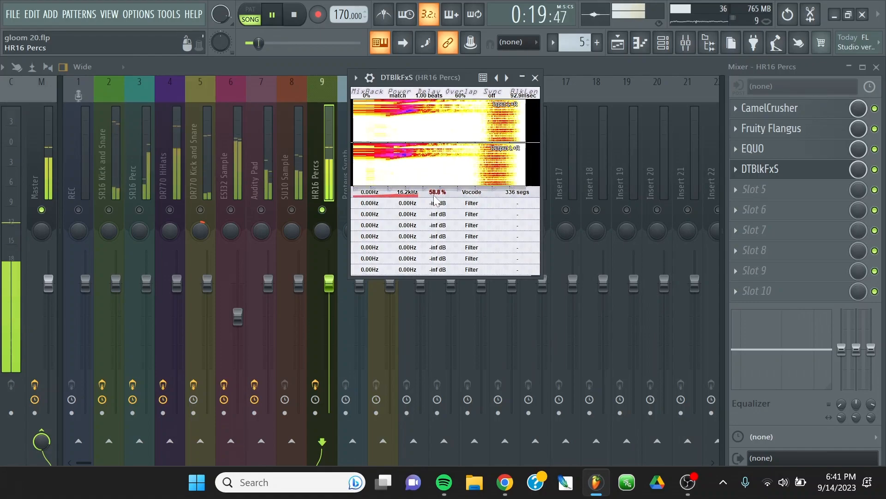
Raise the Vocode row's upper frequency to 25.8 kHz and close DTBlkFxS.
drag(404, 194, 421, 202)
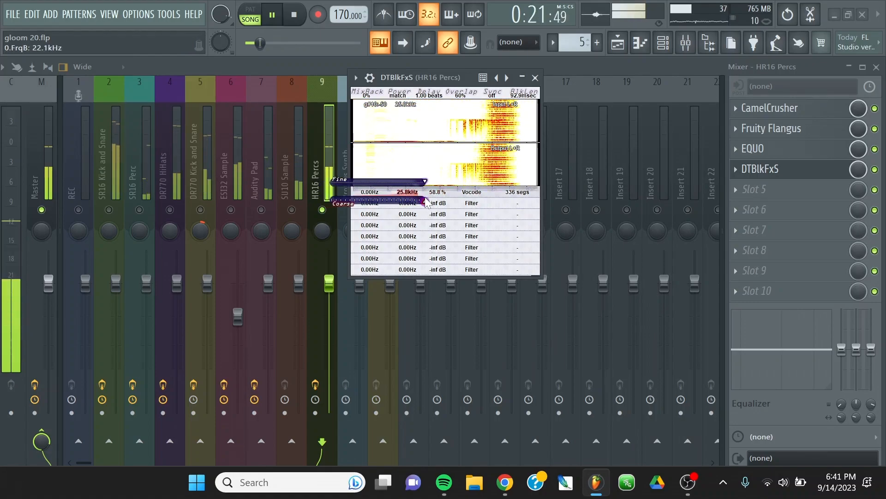
click(535, 78)
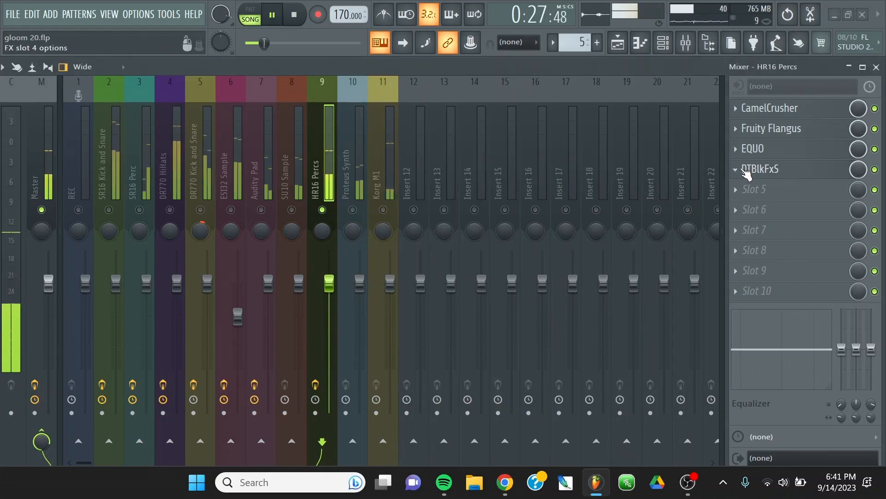
Move DTBlkFxS up to the first effect slot of the HR16 Percs track, ahead of CamelCrusher.
click(747, 171)
right_click(733, 172)
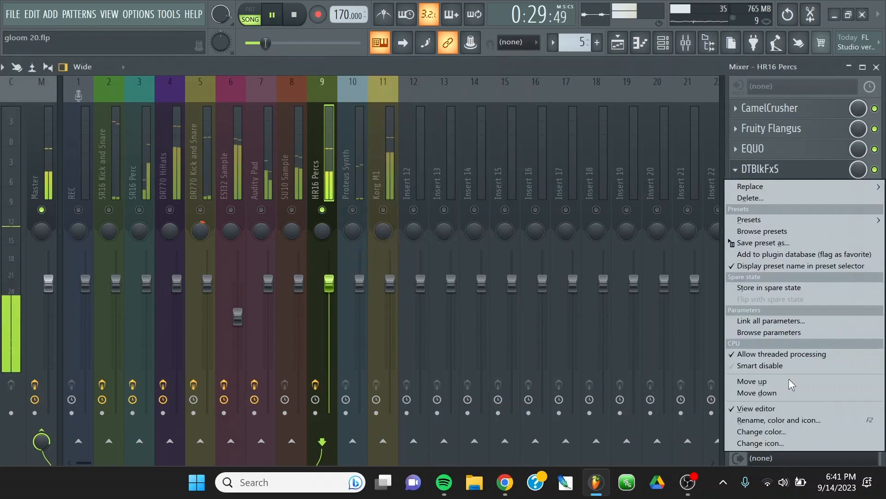
click(780, 381)
right_click(739, 149)
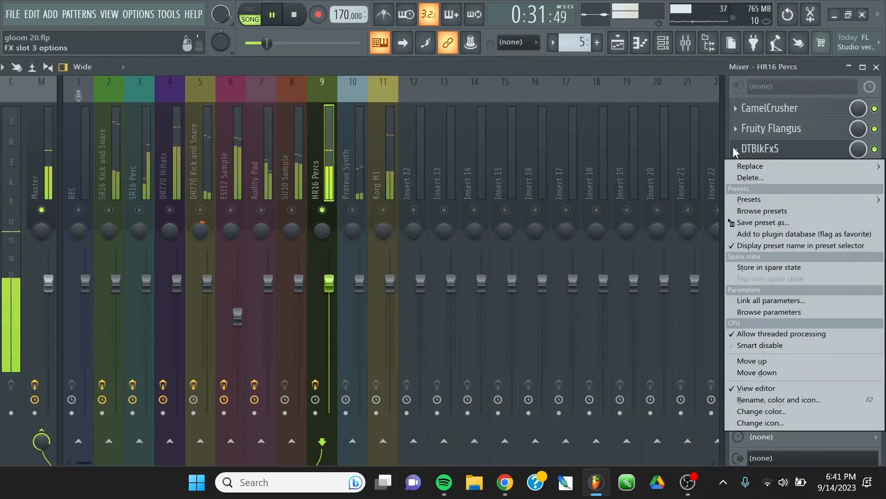
click(750, 363)
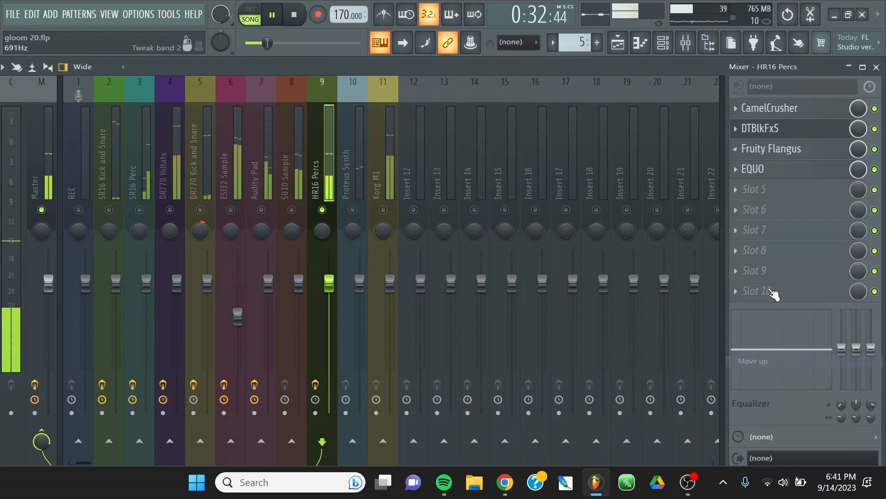
click(736, 130)
click(737, 130)
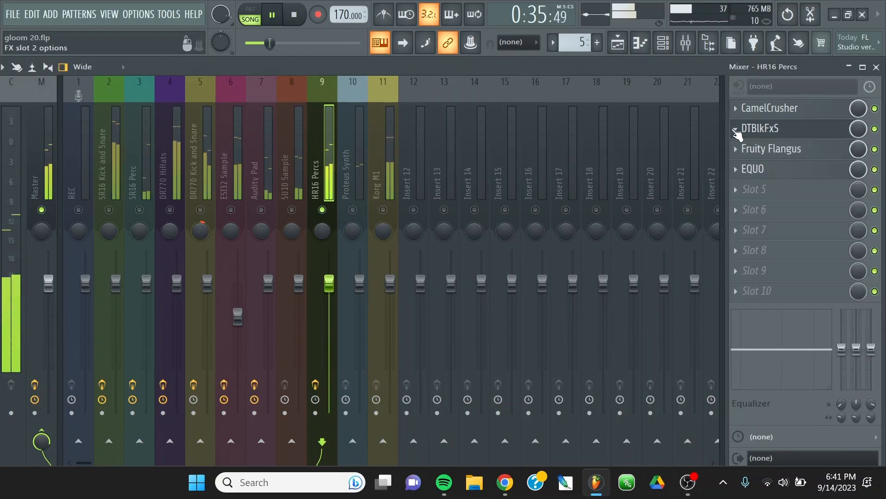
click(738, 132)
click(751, 341)
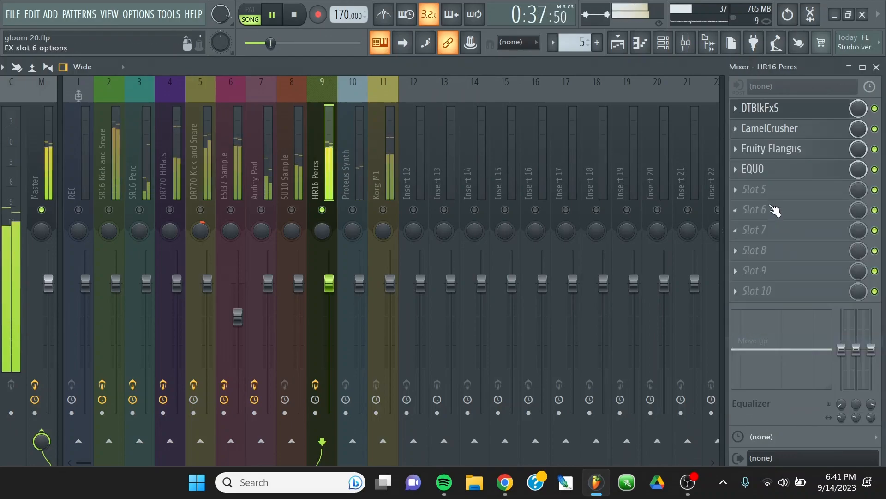
Redraw the top of the HR16 Percs EQUO curve with a boost around 5.12 kHz and lower highest bands, checking it from an earlier song position.
click(766, 172)
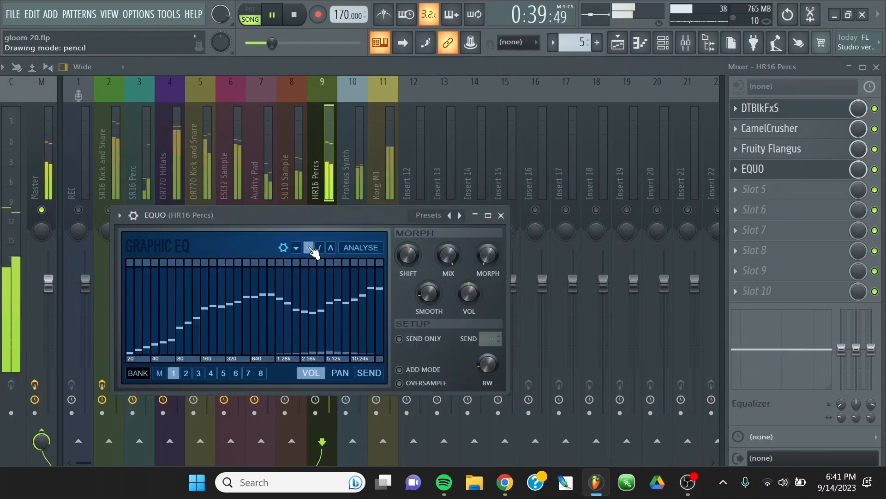
mouse_move(366, 316)
mouse_down()
mouse_move(387, 318)
mouse_move(334, 294)
mouse_move(360, 294)
mouse_up()
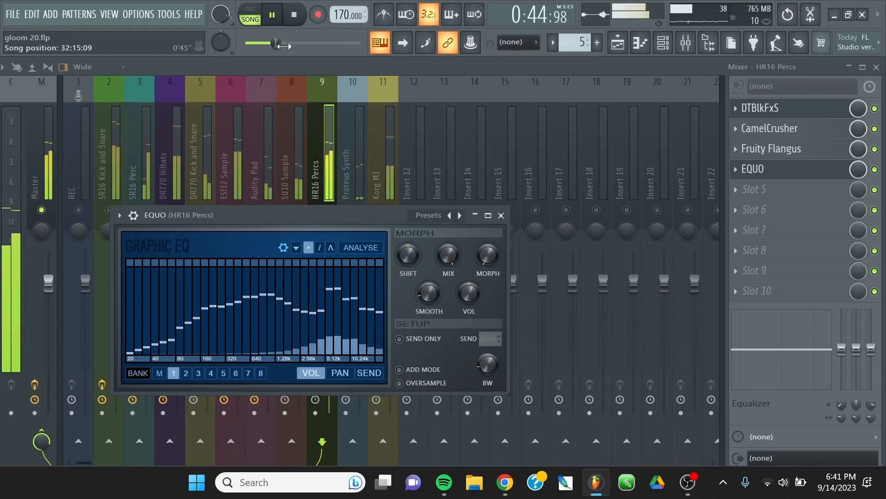
drag(276, 43, 318, 44)
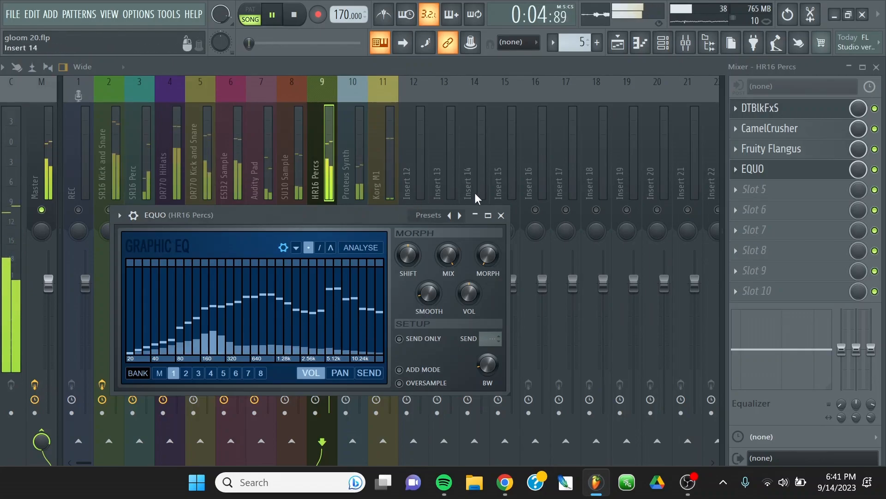
click(501, 215)
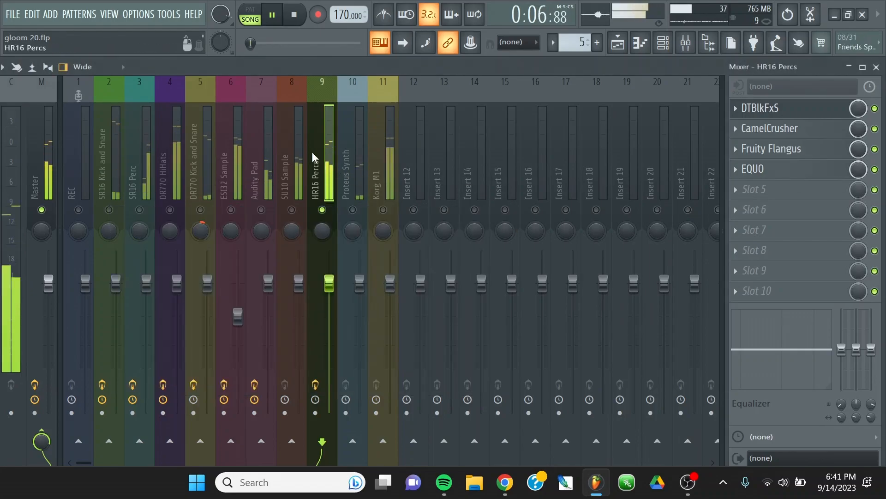
Unsolo the HR16 Percs track so the full mix is audible, and stop playback.
right_click(324, 156)
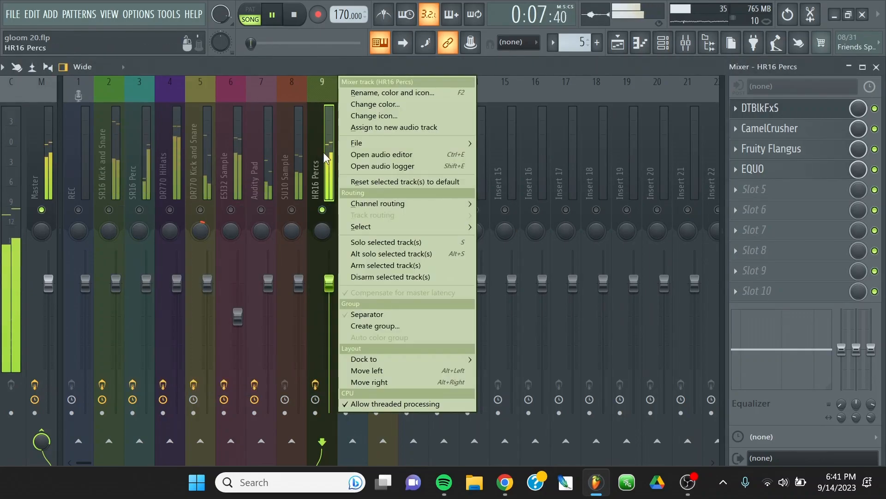
click(369, 254)
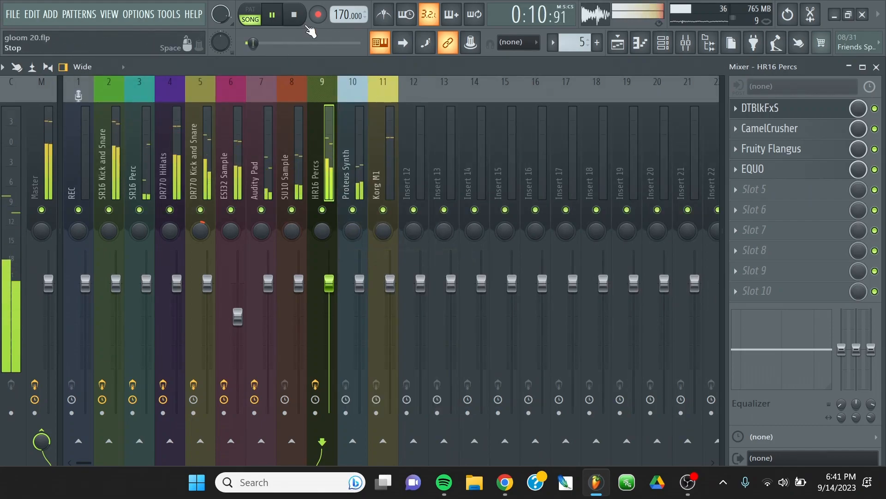
click(299, 19)
Show the playlist at the recorded audio clips and clear the clip selection.
click(109, 15)
click(120, 42)
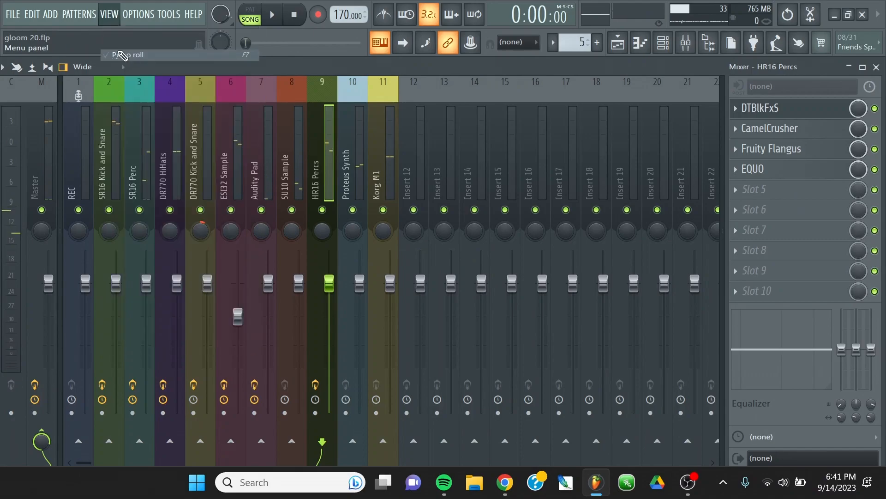
click(106, 12)
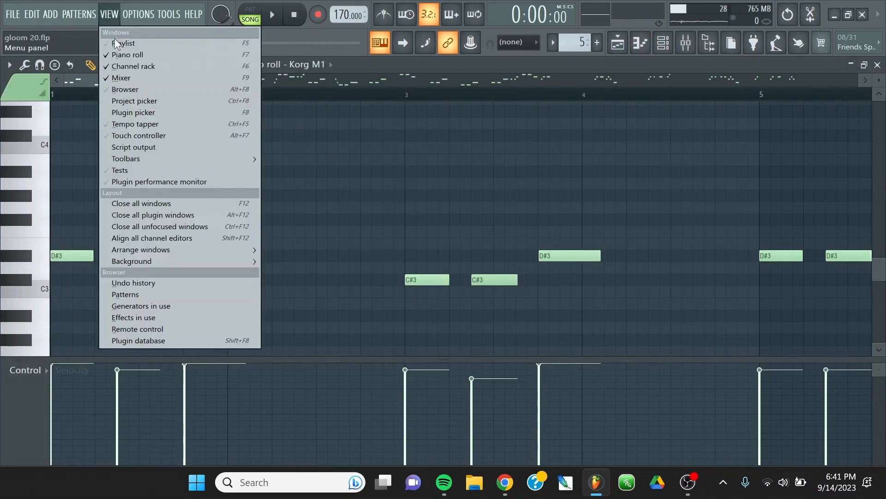
click(115, 38)
scroll(429, 235, down, 6)
scroll(445, 237, down, 1)
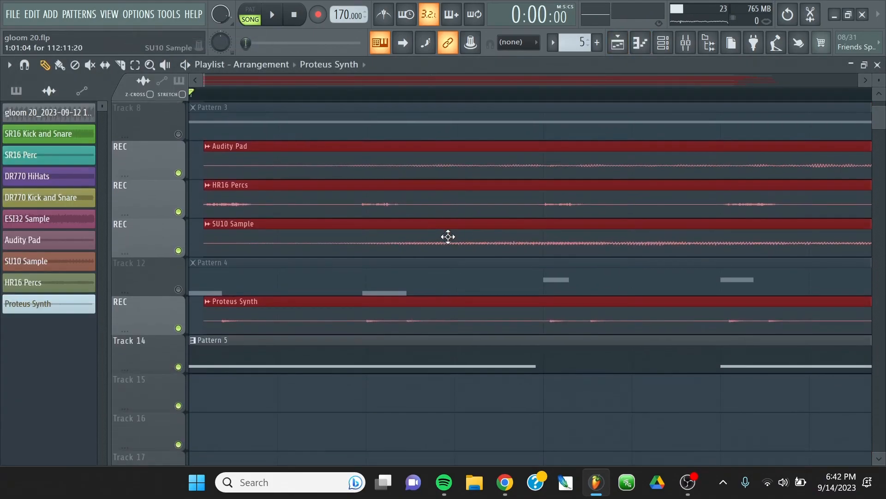
click(303, 416)
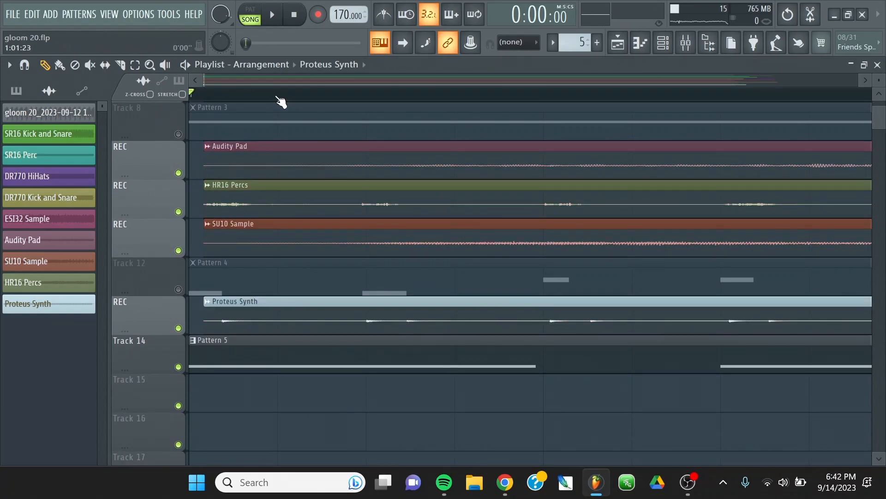
Play the first bars of the arrangement to check the timing of the recorded clips.
scroll(281, 101, down, 3)
scroll(234, 105, up, 3)
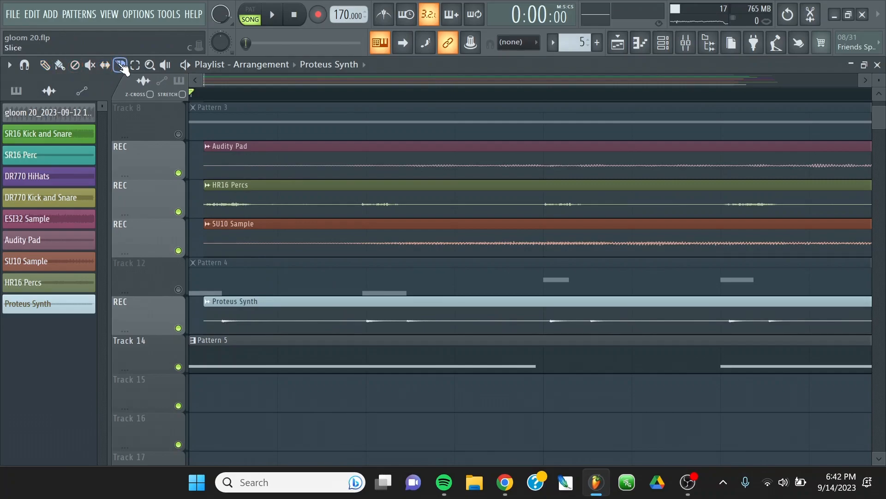
scroll(222, 103, down, 4)
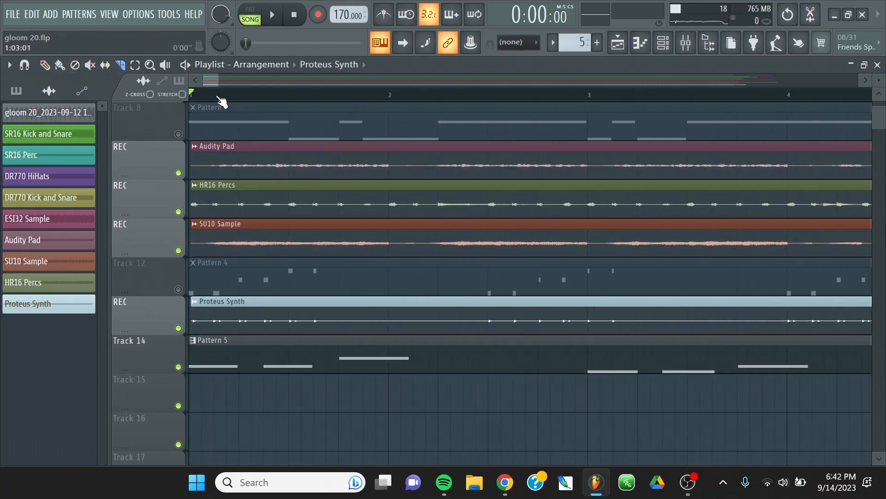
click(275, 16)
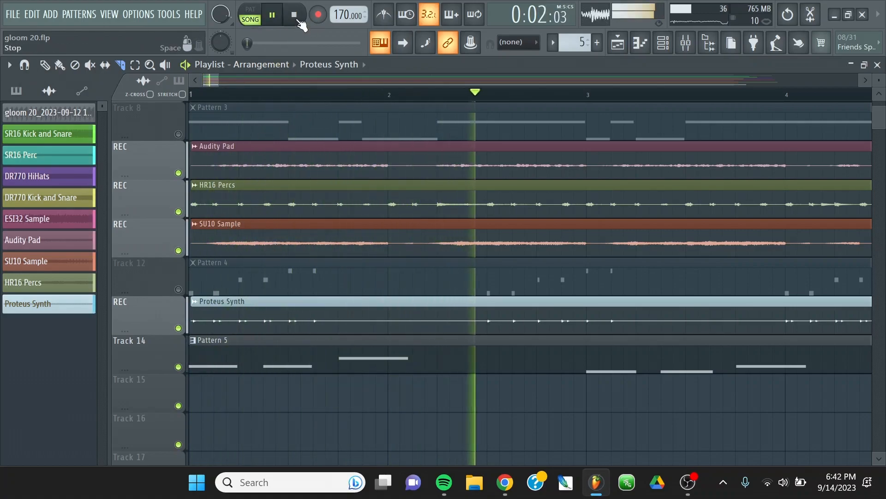
click(294, 15)
click(273, 17)
click(295, 18)
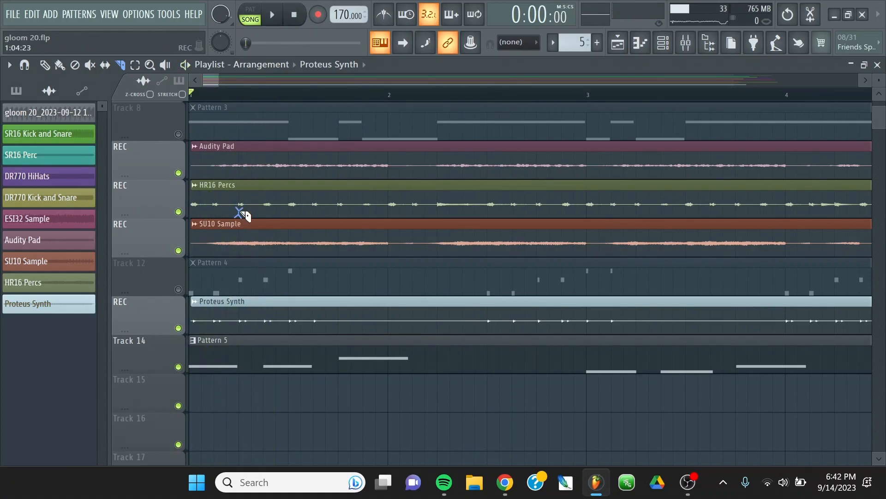
With snapping set to Line, slice the HR16 Percs clip at 1:05:00, remove its opening piece and shift the rest to the playlist start.
click(516, 43)
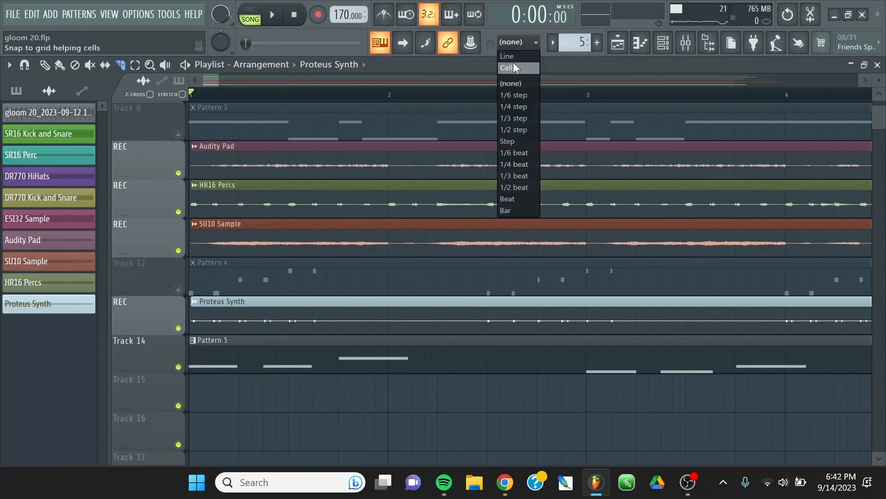
click(514, 65)
click(517, 43)
click(516, 56)
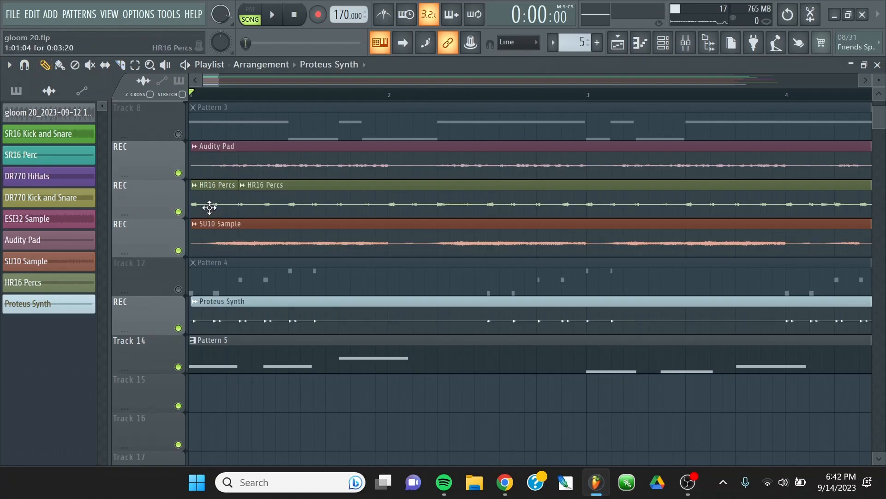
click(294, 198)
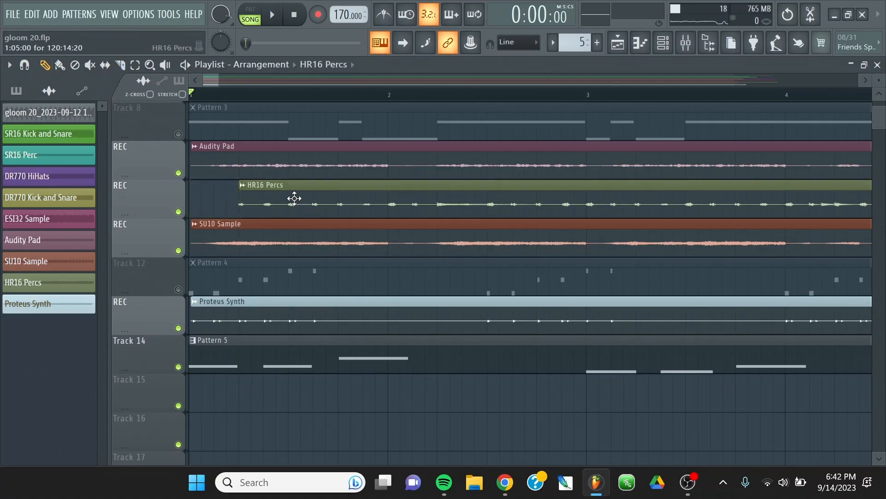
drag(294, 198, 207, 192)
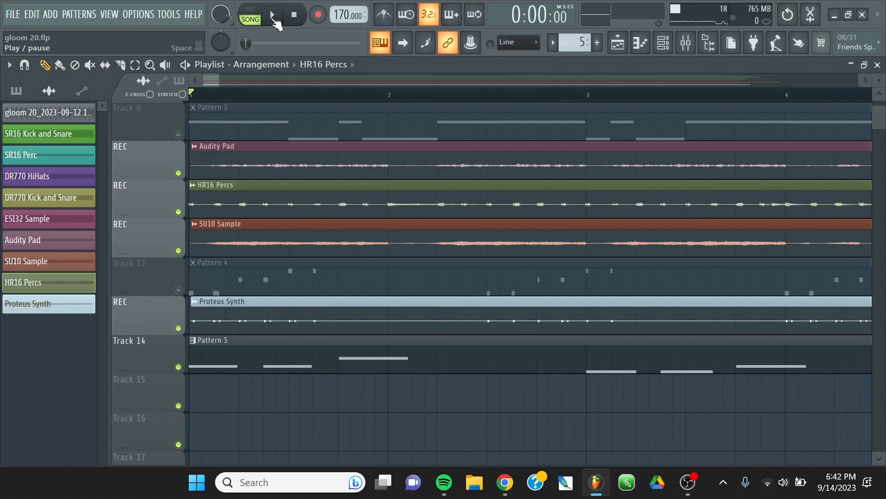
Play the song with the shifted percussion clip, and close the playlist and piano roll to return to the mixer.
click(274, 20)
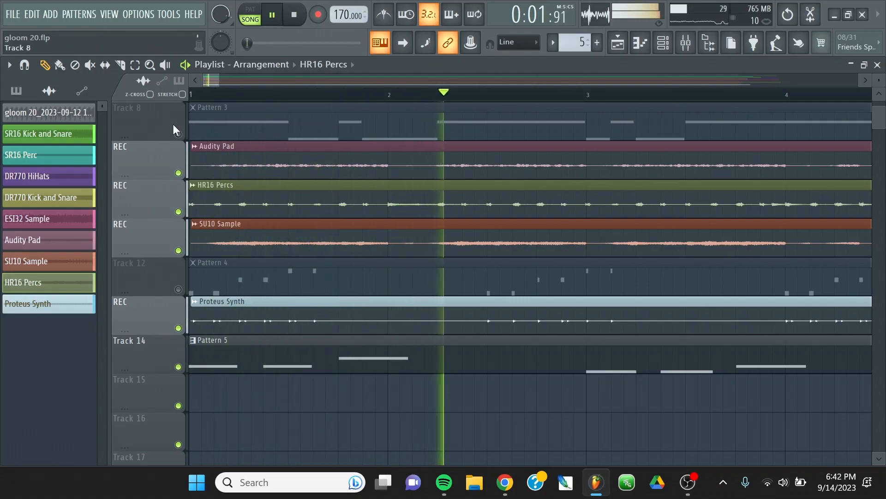
scroll(236, 95, down, 3)
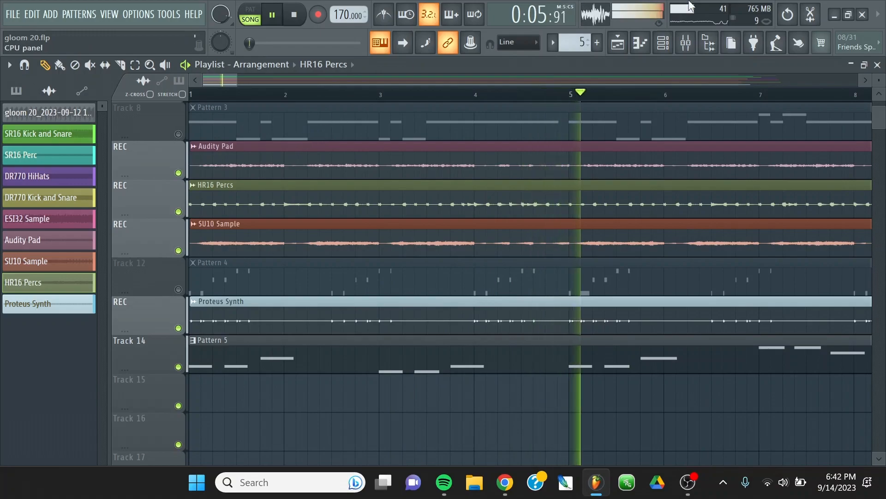
click(877, 65)
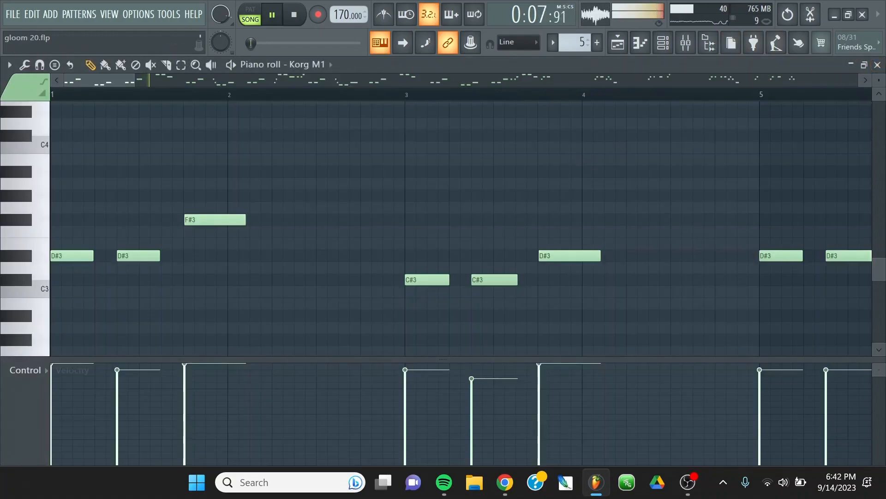
click(877, 65)
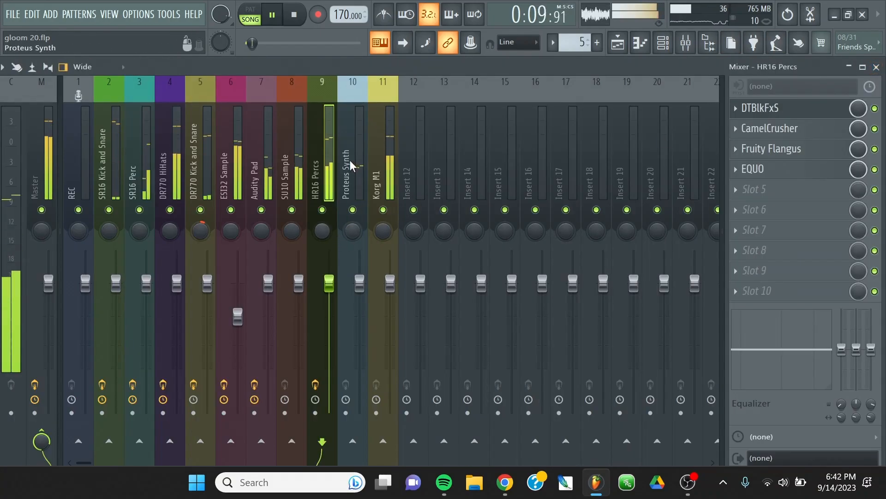
Solo the SU10 Sample track and load EQUO into its first effect slot.
click(288, 156)
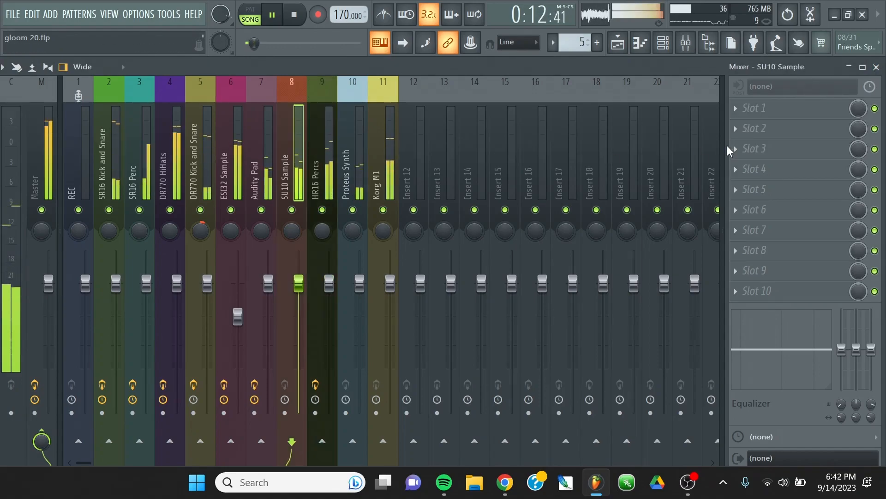
right_click(283, 162)
click(337, 244)
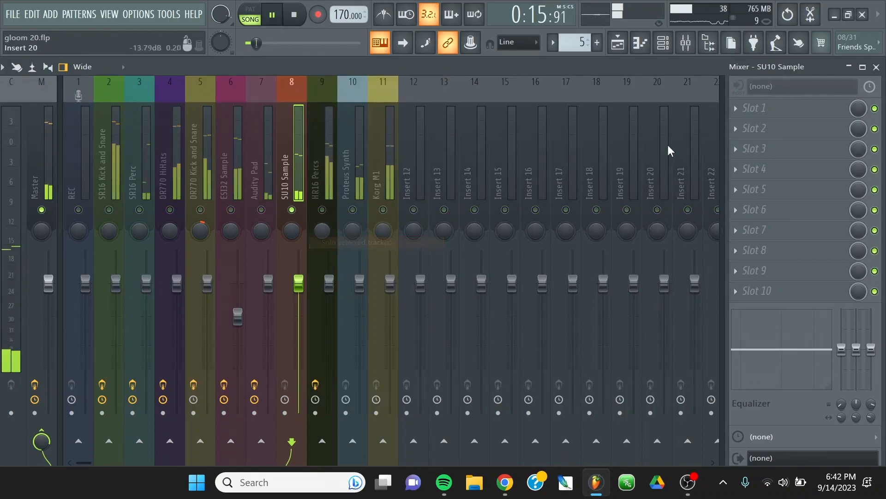
click(746, 110)
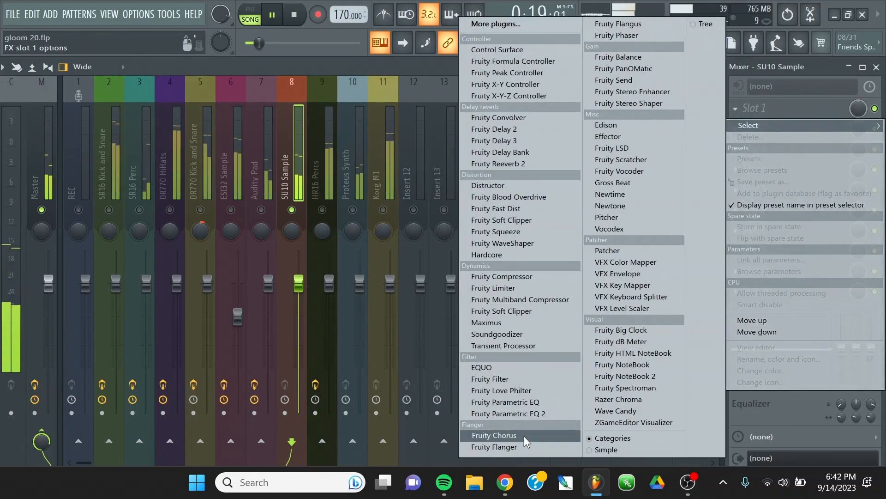
click(481, 367)
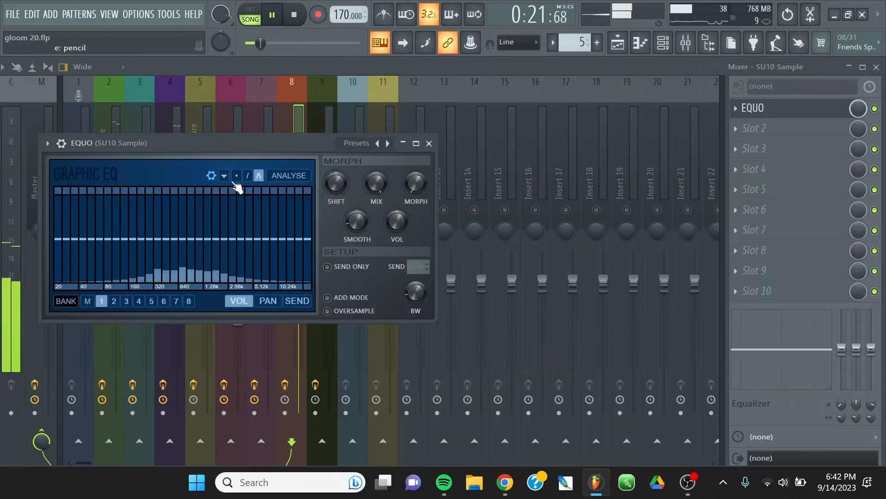
Draw the SU10 Sample EQ curve with a boost around 2.56 kHz, slightly reduced highs and cut lowest bands, and close EQUO.
drag(210, 236, 241, 218)
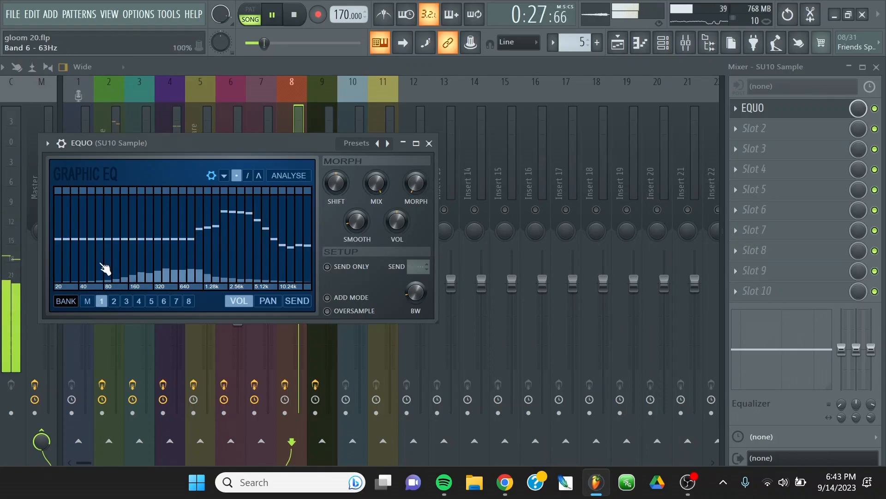
mouse_move(100, 267)
mouse_down()
mouse_move(34, 268)
mouse_move(52, 257)
mouse_move(44, 275)
mouse_up()
click(429, 143)
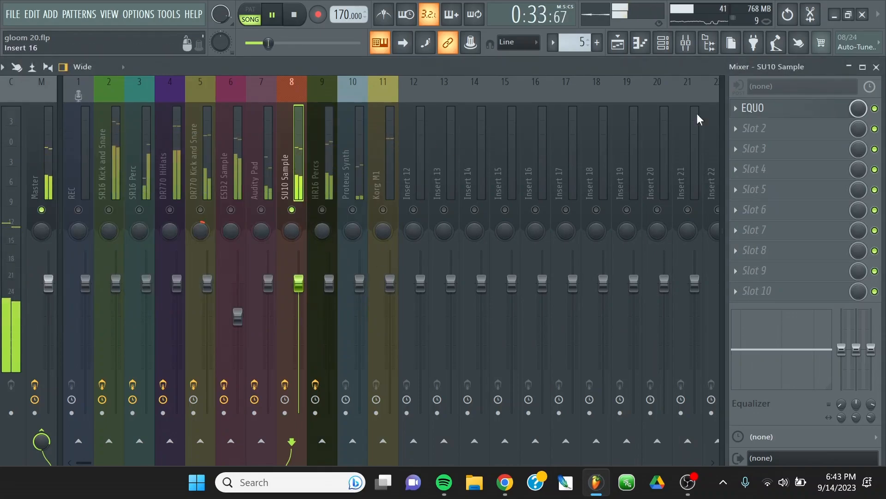
Load Maximus into the second effect slot of SU10 Sample and apply its Max loudness preset.
click(738, 131)
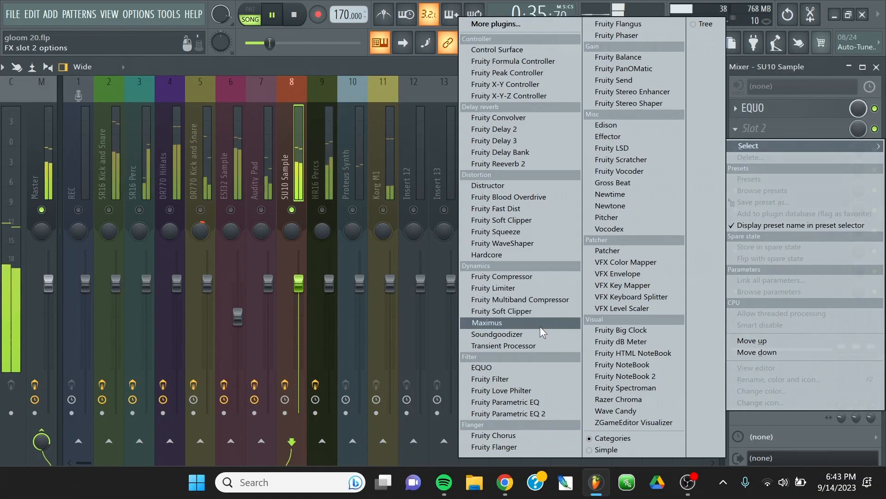
click(522, 323)
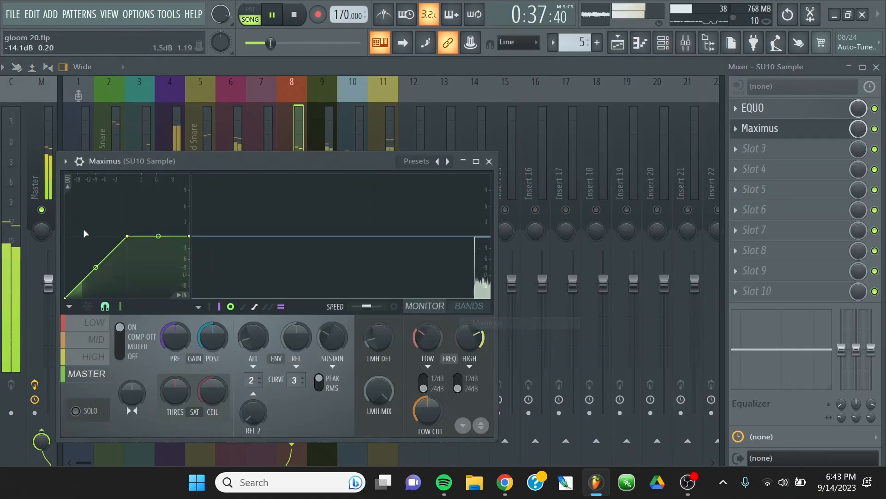
click(66, 162)
mouse_move(115, 209)
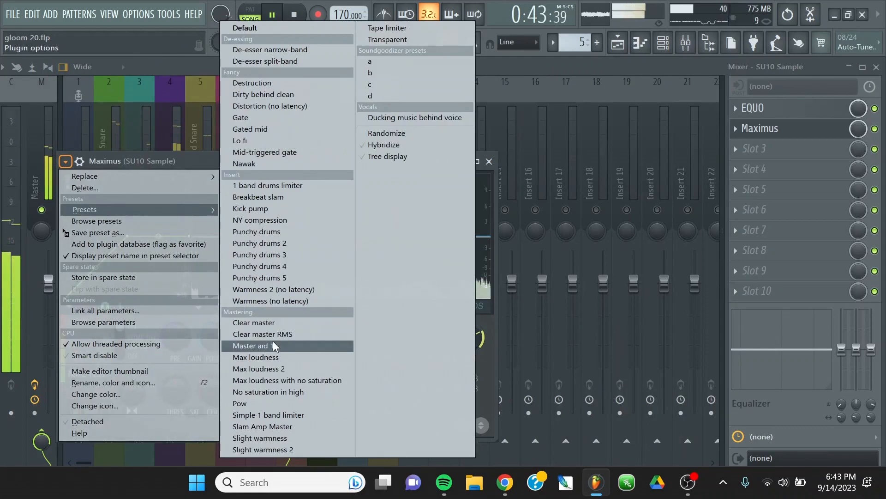
click(281, 369)
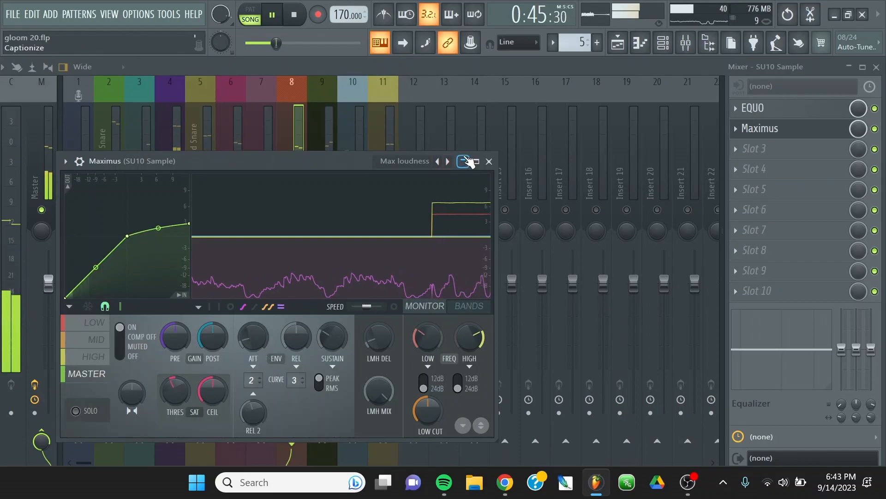
click(489, 161)
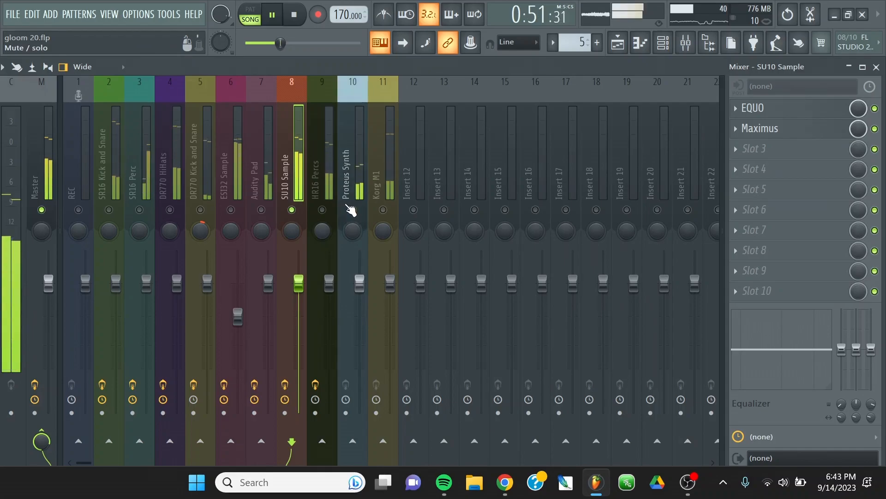
Load Soundgoodizer into the first effect slot of Proteus Synth, compare modes D and B, and keep mode D.
click(344, 147)
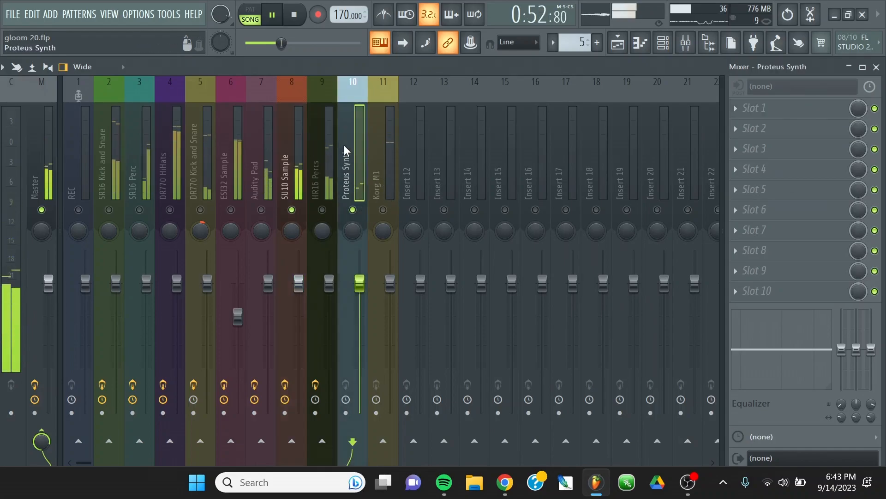
click(740, 116)
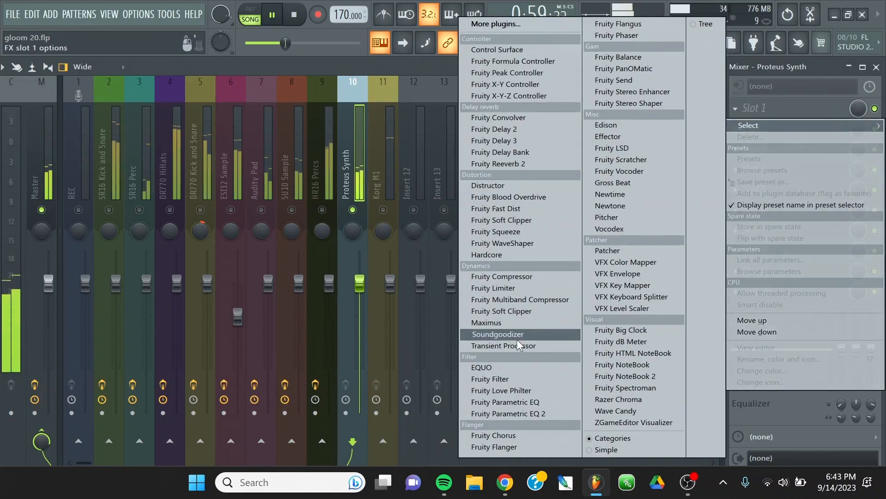
click(513, 334)
click(260, 447)
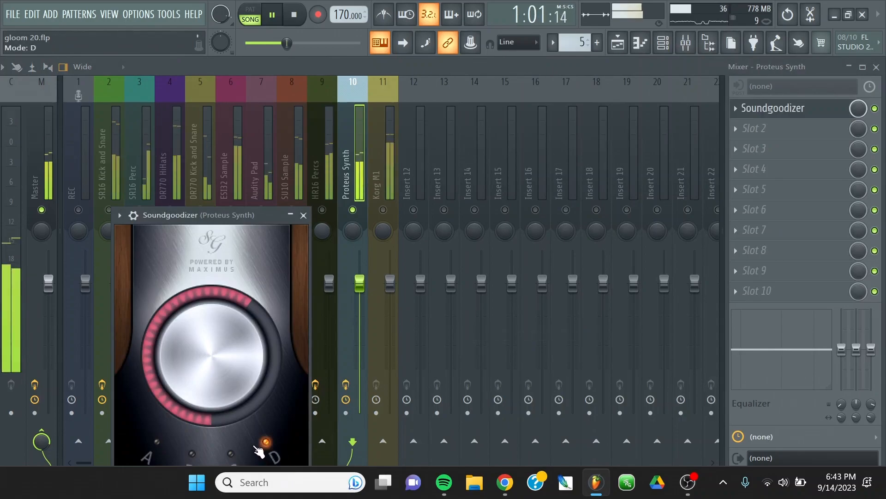
click(194, 456)
drag(245, 215, 319, 131)
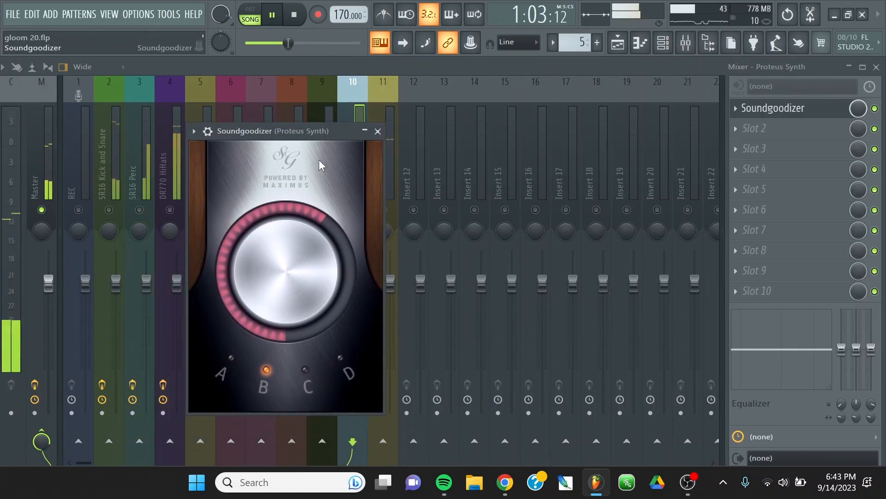
click(343, 360)
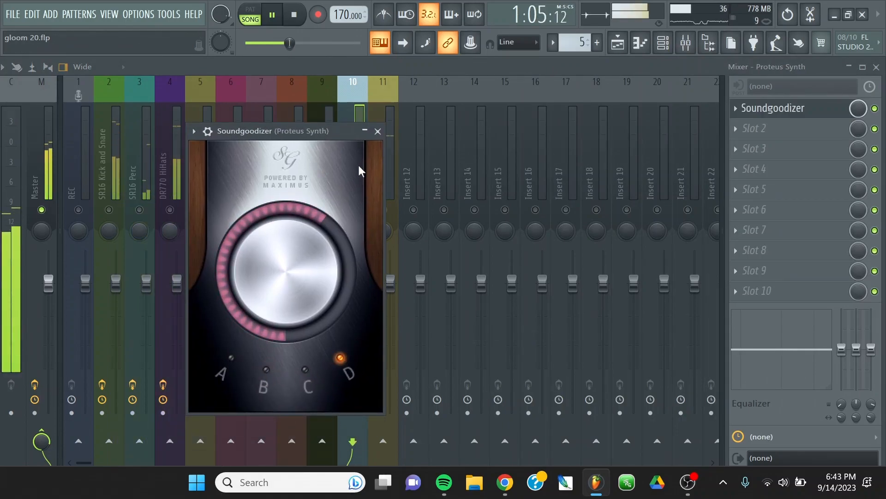
click(378, 131)
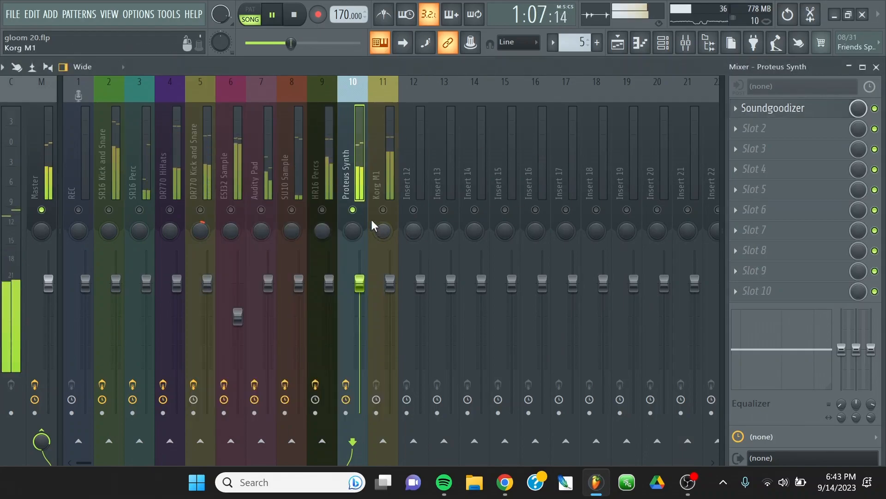
Solo the Korg M1 track in place of Proteus Synth and select it for processing.
click(384, 210)
click(353, 210)
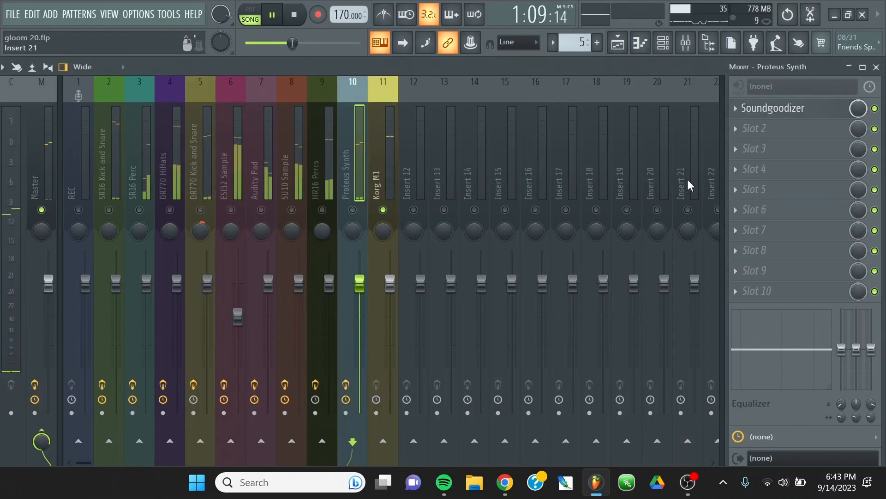
click(378, 176)
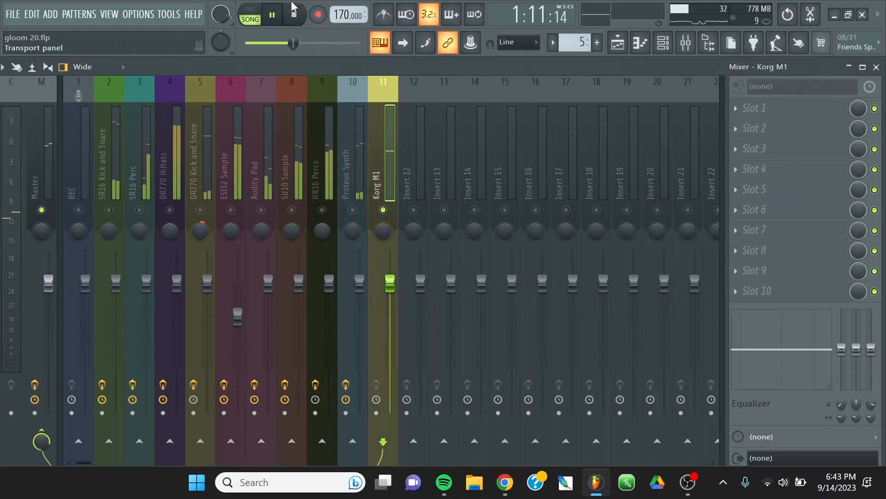
Load CamelCrusher into the first Korg M1 effect slot and set its compressor amount to -6 dB.
click(761, 110)
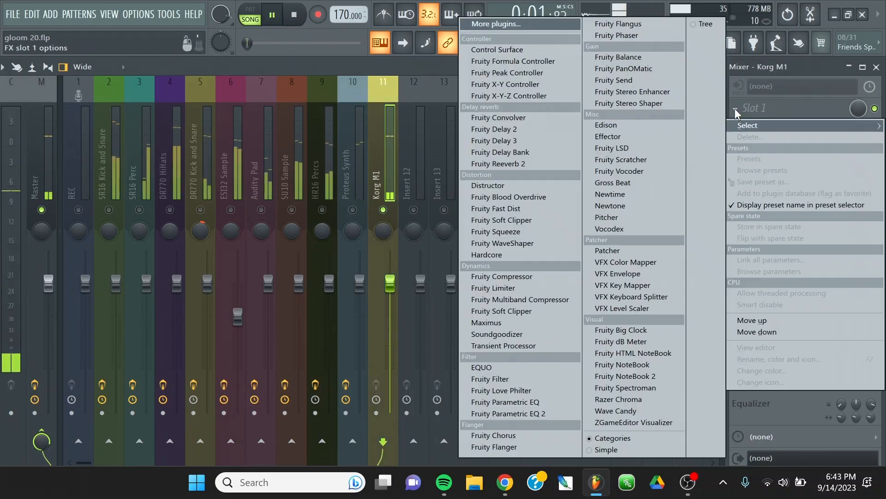
click(558, 26)
double_click(331, 66)
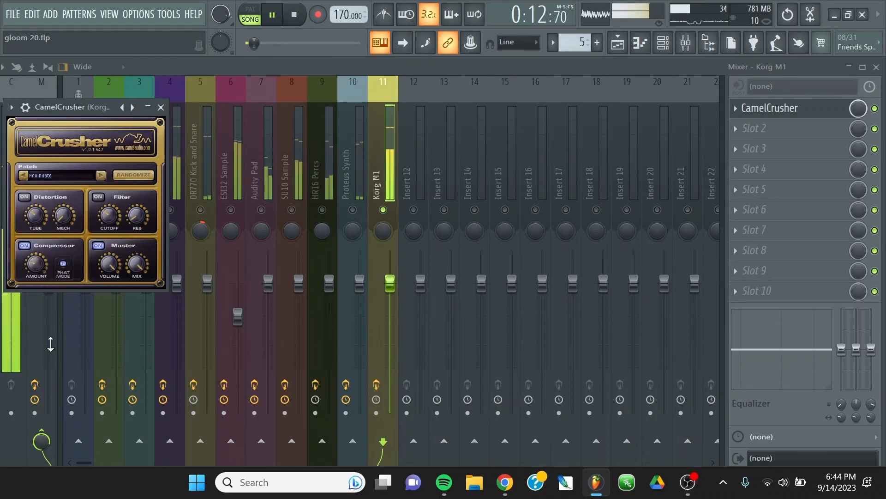
drag(35, 268, 23, 208)
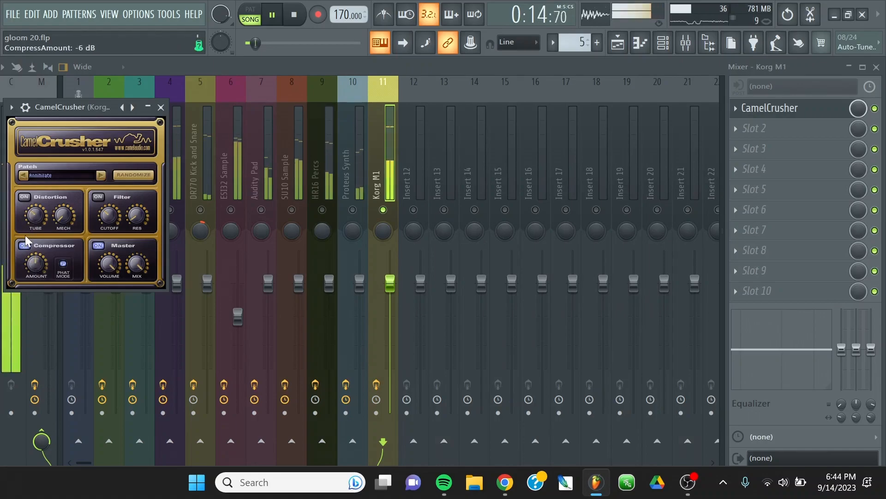
click(164, 107)
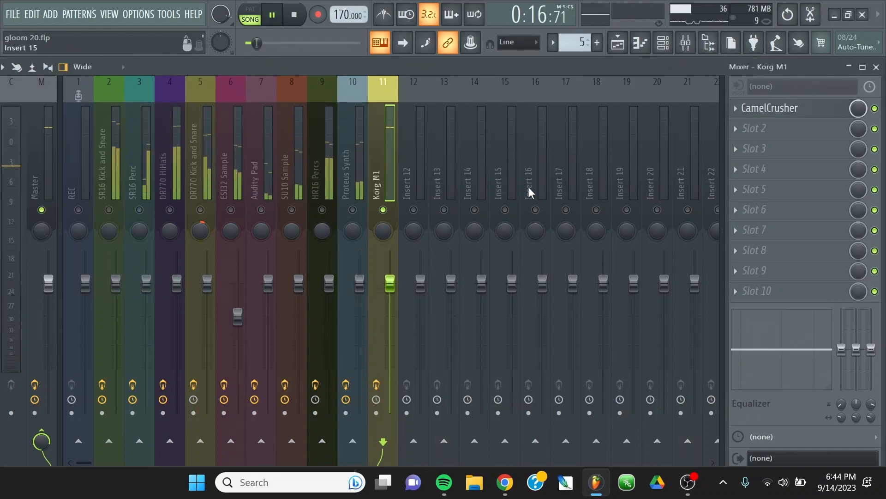
Load EQUO into the second Korg M1 slot and draw a steep roll-off of the bands above about 1.28 kHz.
click(737, 131)
click(510, 369)
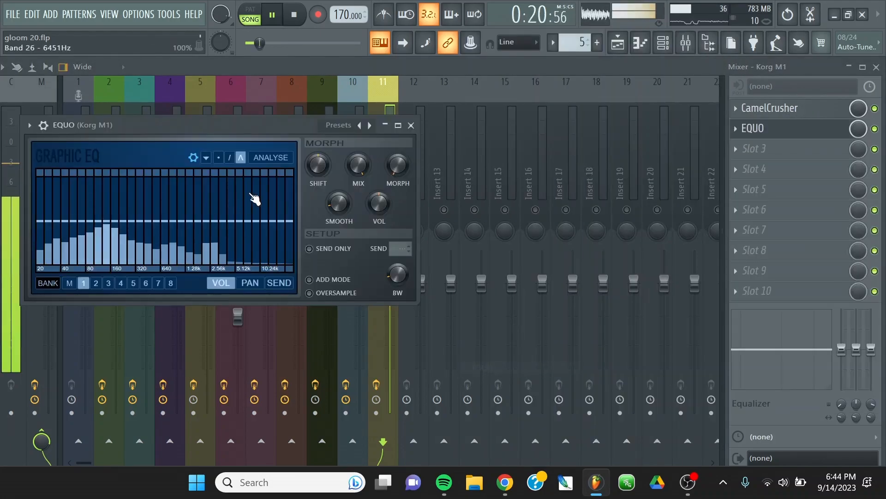
click(220, 158)
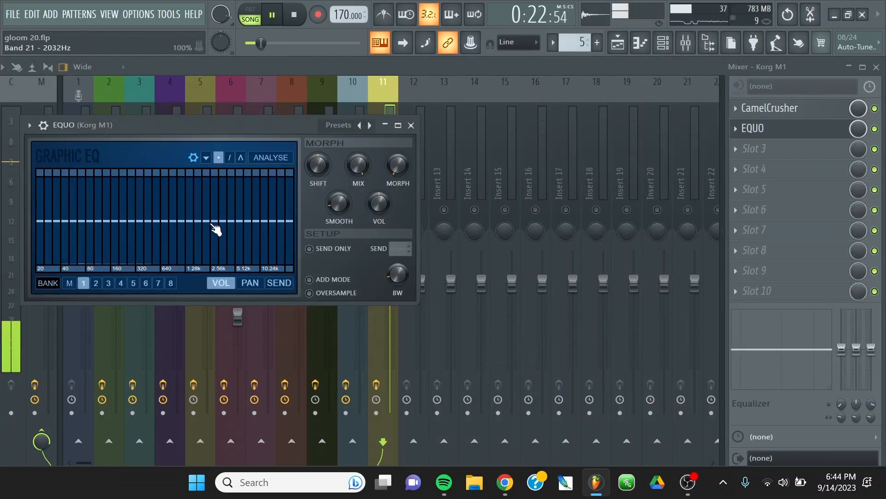
mouse_move(212, 222)
mouse_down()
mouse_move(322, 234)
mouse_move(277, 258)
mouse_move(292, 272)
mouse_up()
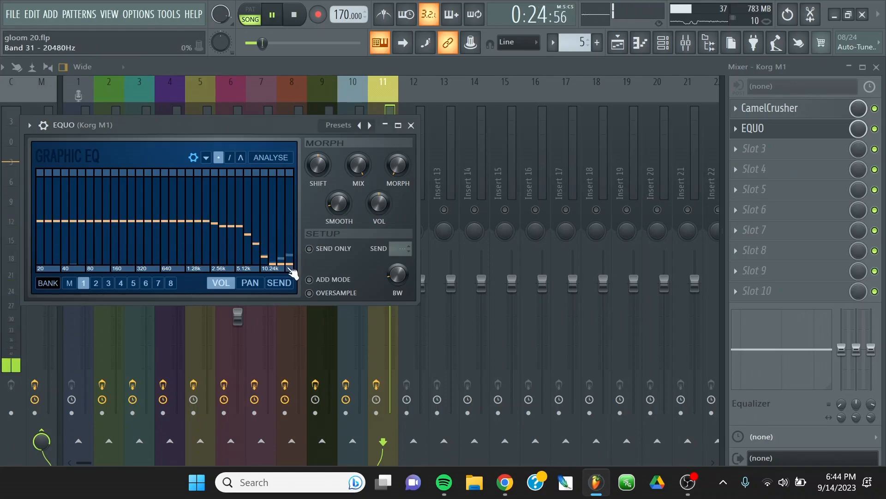
mouse_move(213, 264)
mouse_down()
mouse_move(199, 217)
mouse_move(186, 220)
mouse_up()
drag(217, 253, 232, 260)
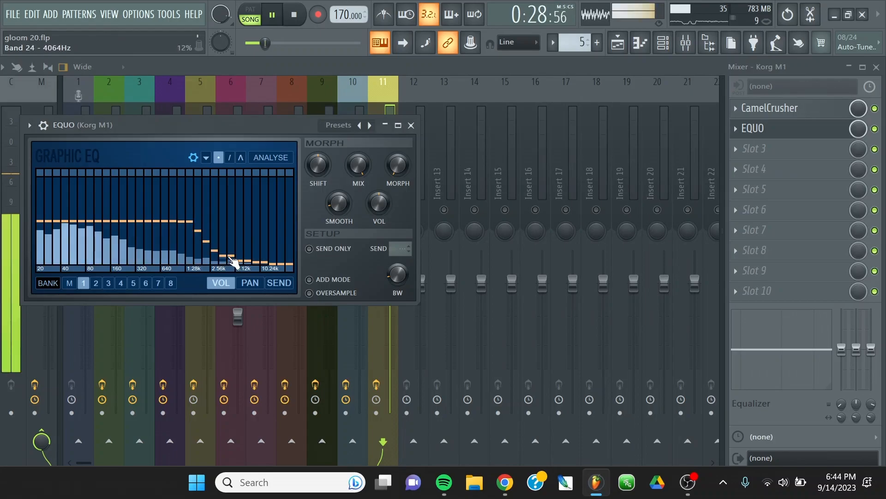
Boost the lowest bands and slightly raise the 640 Hz to 1.28 kHz bands in EQUO, and move it above CamelCrusher.
mouse_move(166, 220)
mouse_down()
mouse_move(171, 202)
mouse_move(197, 220)
mouse_up()
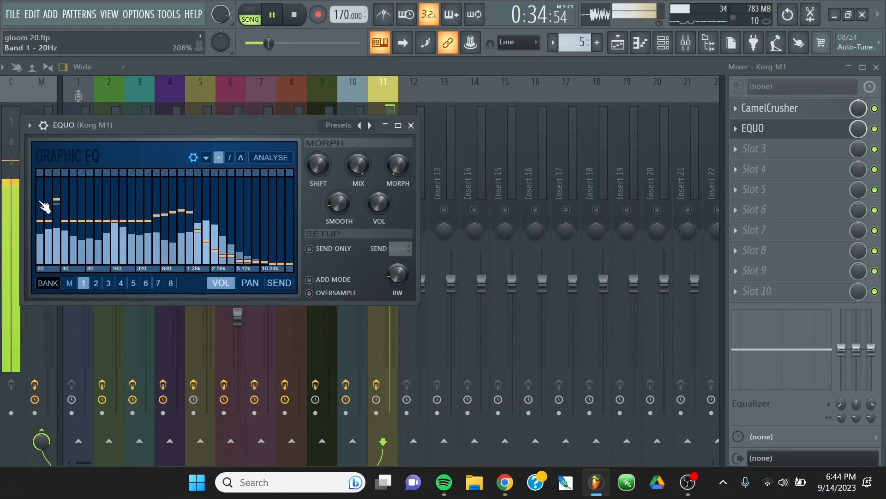
mouse_move(75, 223)
mouse_down()
mouse_move(40, 187)
mouse_move(69, 209)
mouse_up()
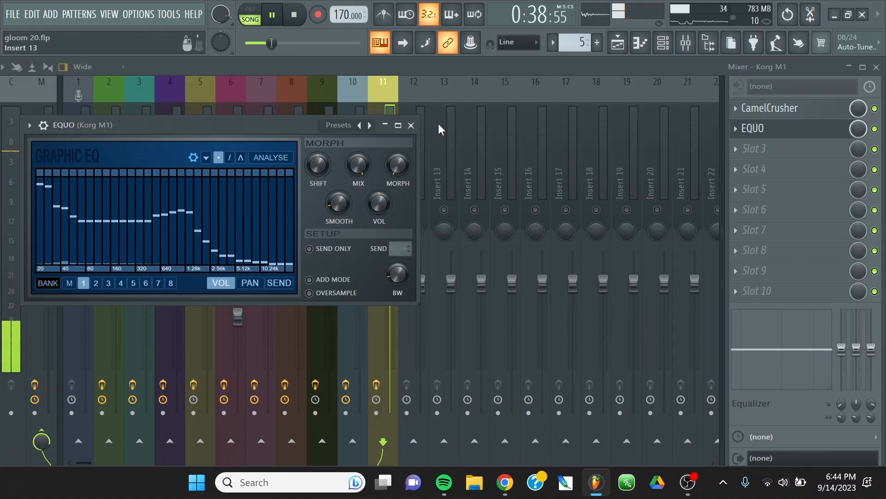
click(412, 126)
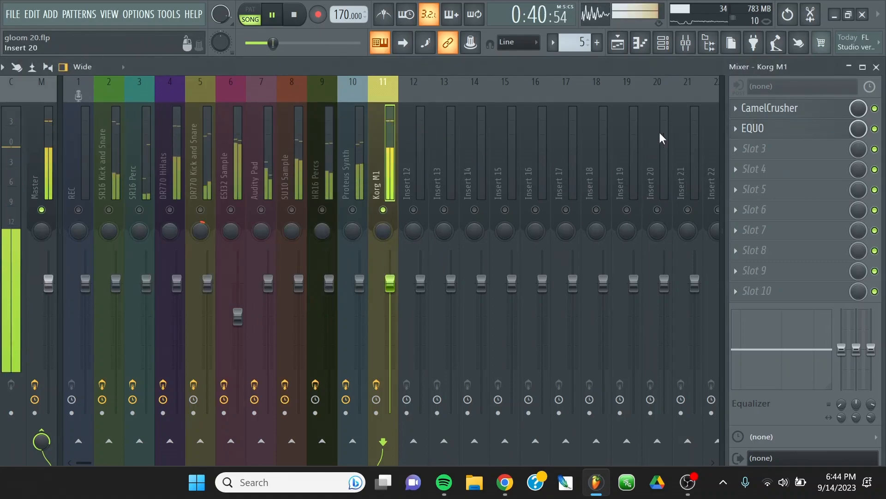
right_click(739, 129)
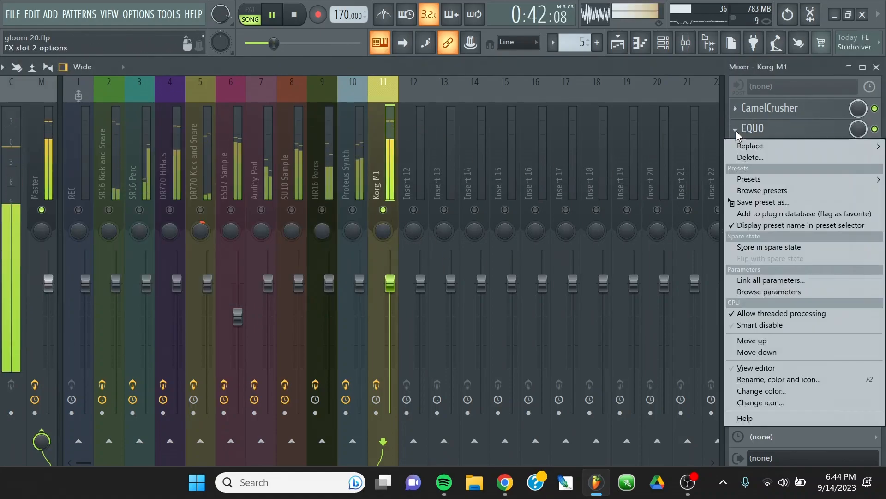
click(759, 340)
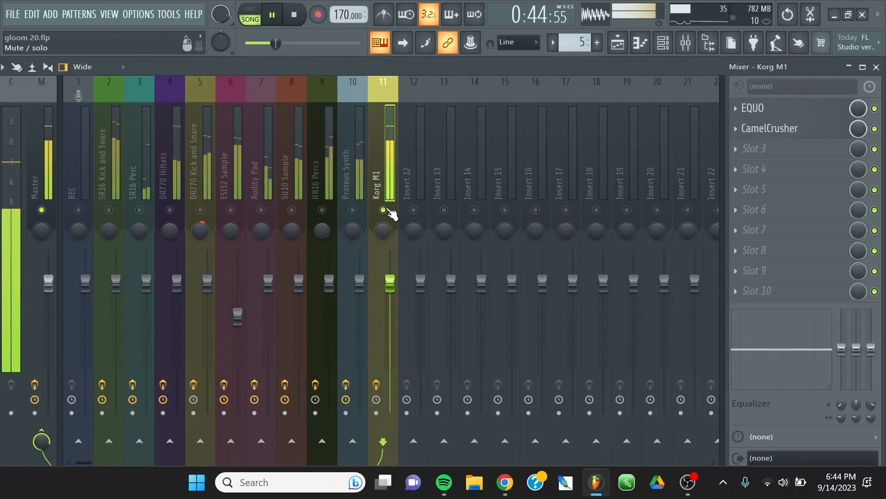
Release the Korg M1 solo so all mixer tracks play, and save the project.
right_click(386, 167)
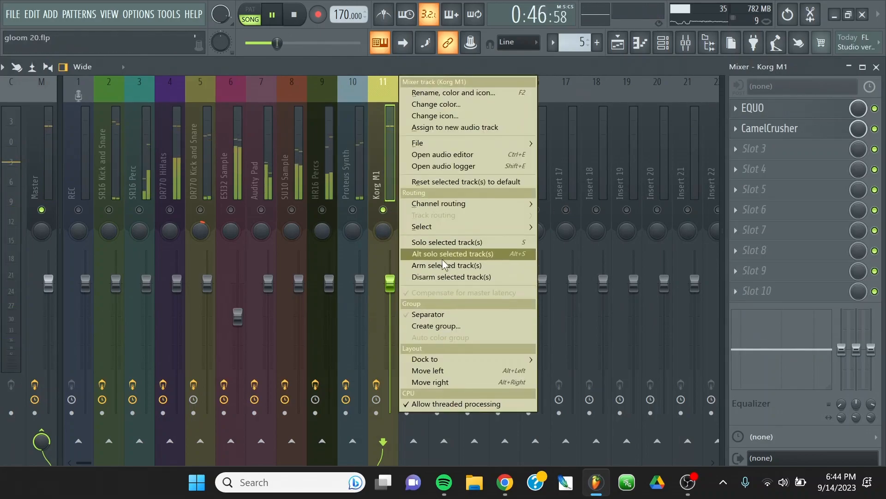
click(441, 254)
right_click(382, 181)
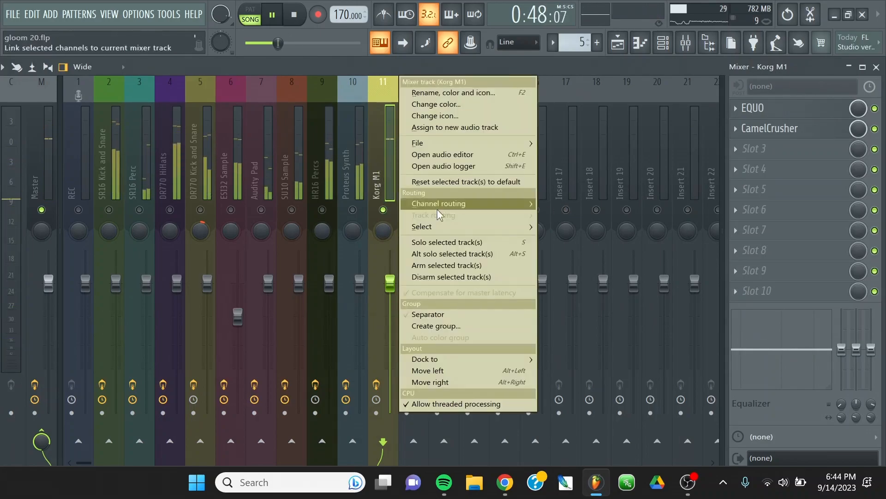
click(426, 254)
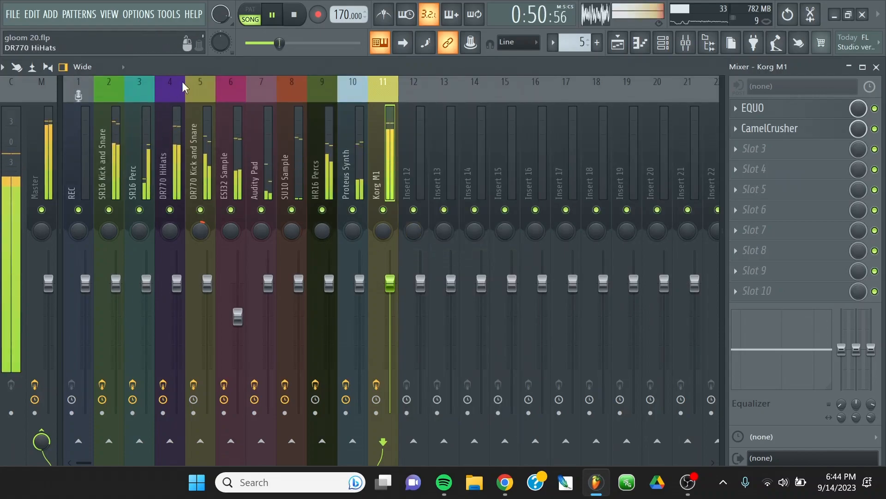
click(14, 14)
click(20, 72)
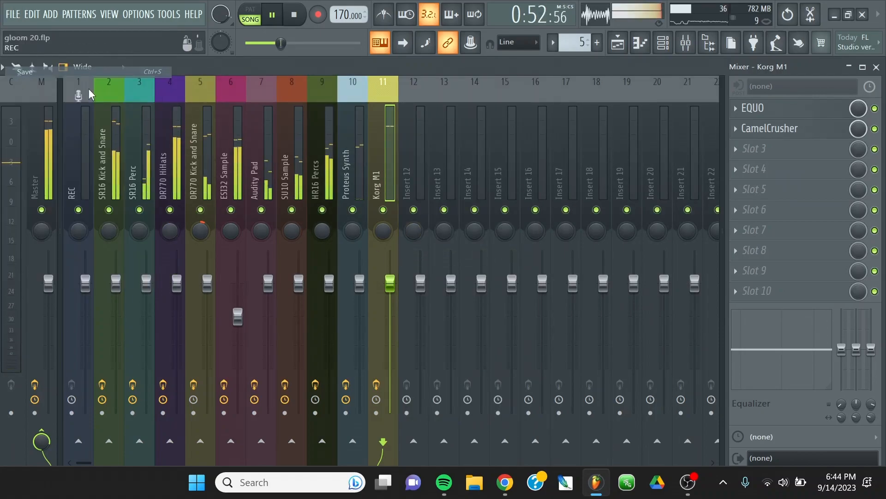
Shift the mixer window slightly aside and lower the Korg M1 volume fader.
drag(180, 67, 223, 59)
drag(437, 280, 437, 304)
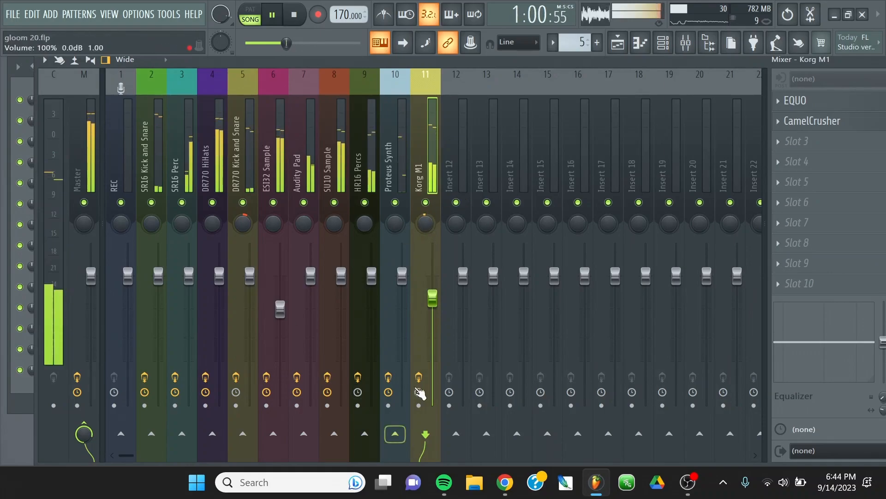
scroll(442, 319, down, 2)
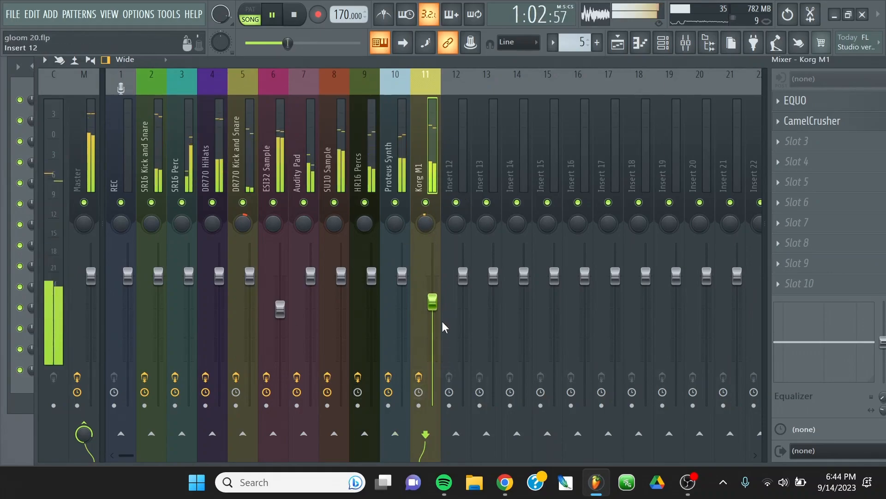
Reopen the Korg M1 EQUO and redraw the bands from about 250 Hz to 2.56 kHz much lower, dipping deepest near 500 Hz.
click(796, 100)
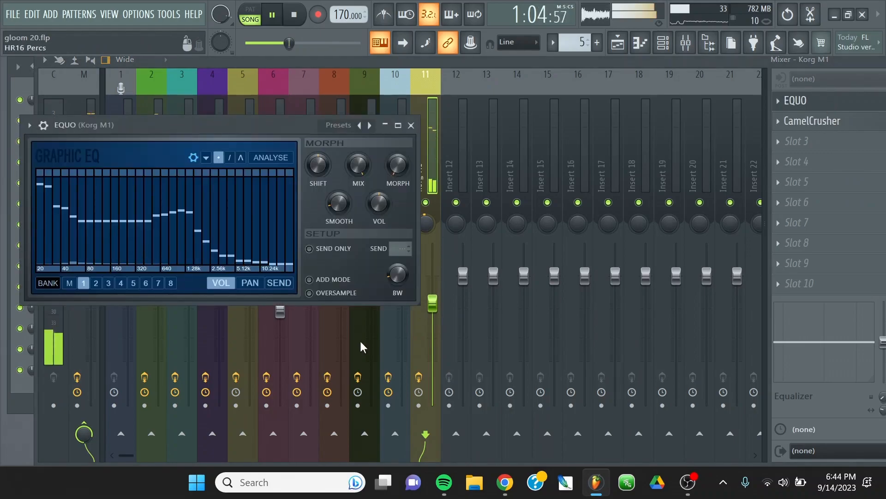
drag(162, 234, 237, 258)
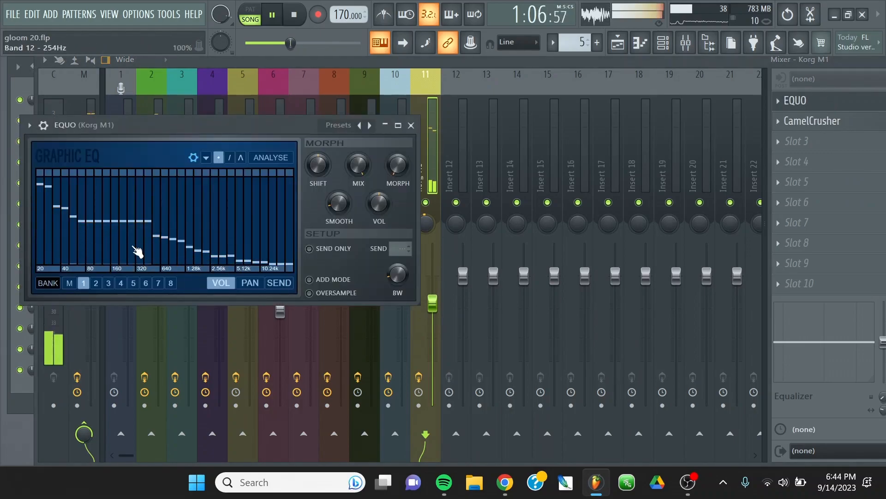
mouse_move(161, 262)
mouse_down()
mouse_move(198, 247)
mouse_move(201, 261)
mouse_up()
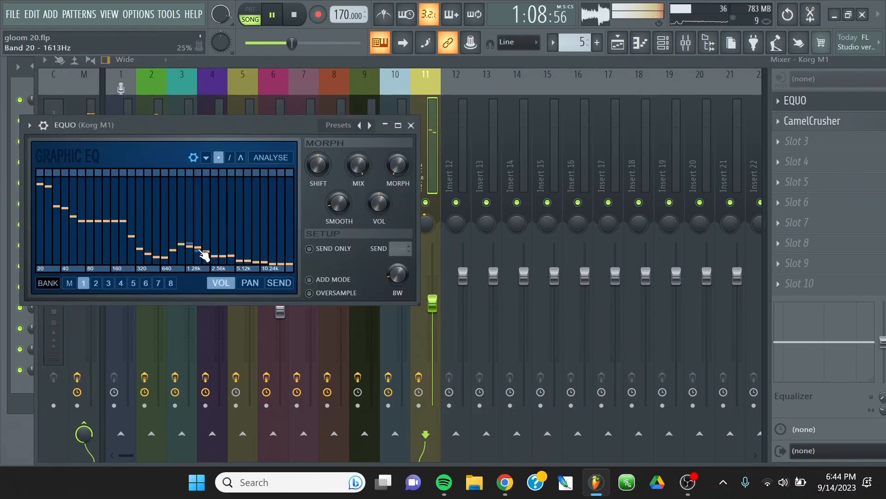
click(417, 128)
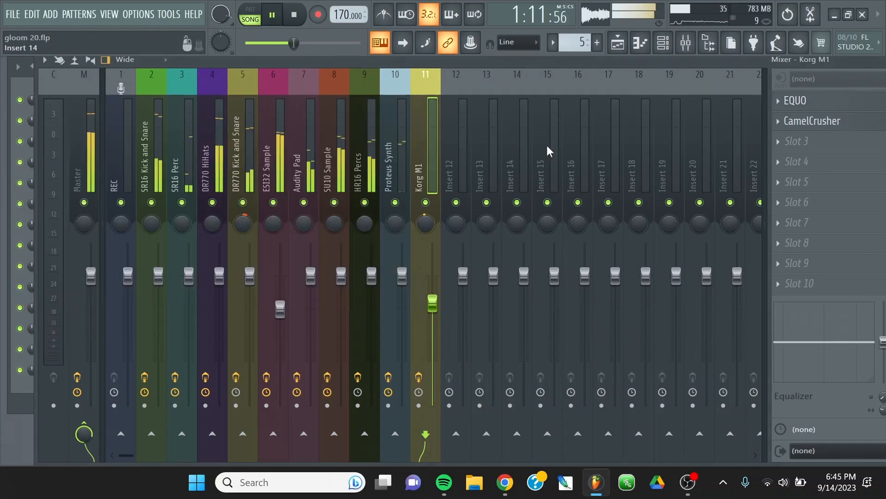
click(777, 144)
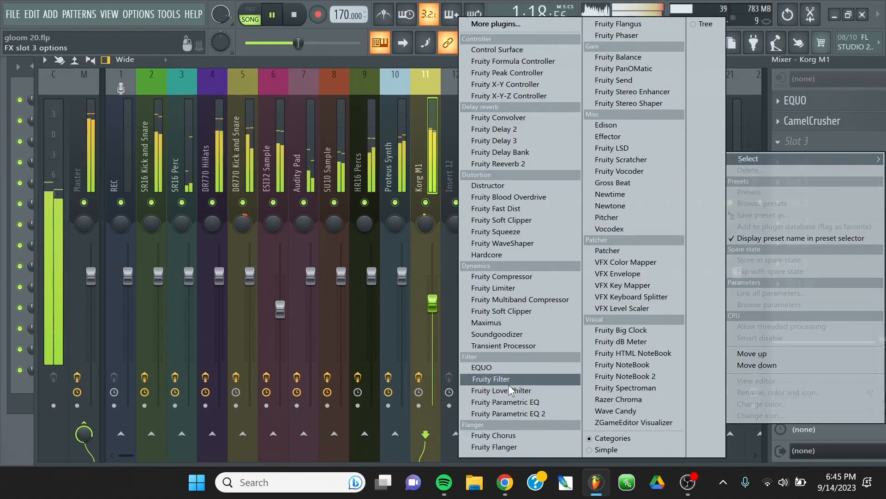
click(283, 63)
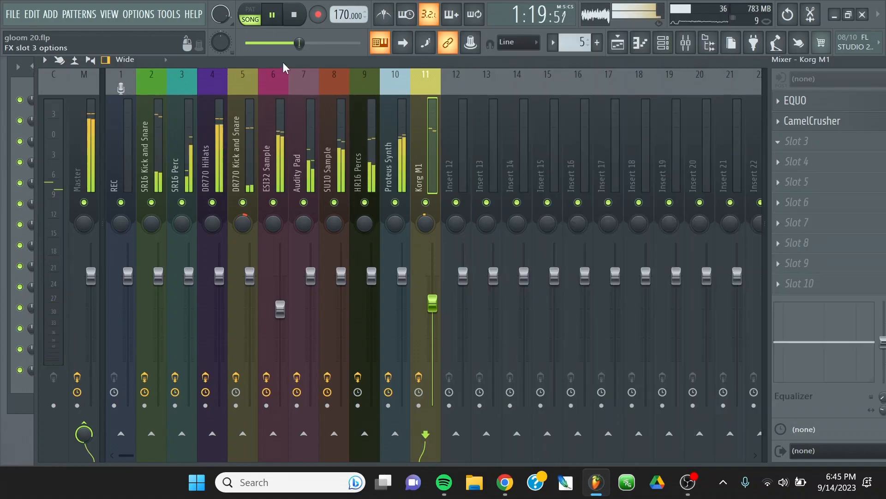
Raise the Korg M1 EQUO bands above about 200 Hz to a nearly level line, and check its CamelCrusher settings.
click(816, 105)
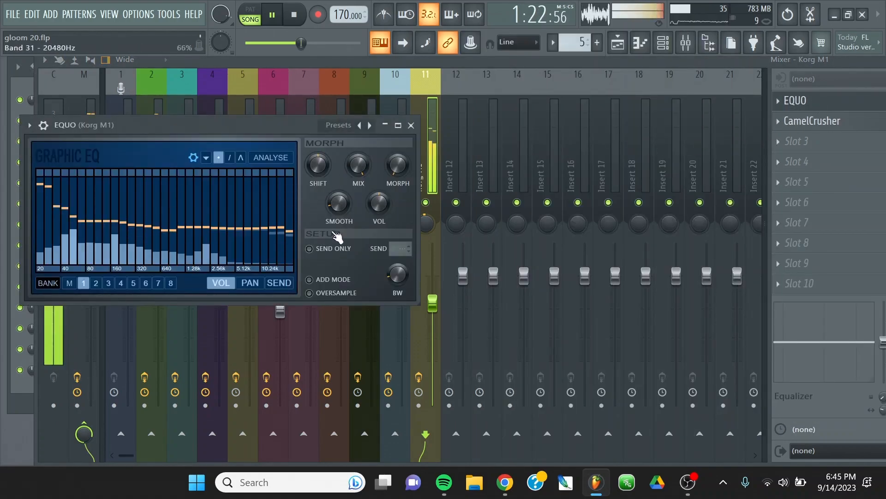
click(813, 123)
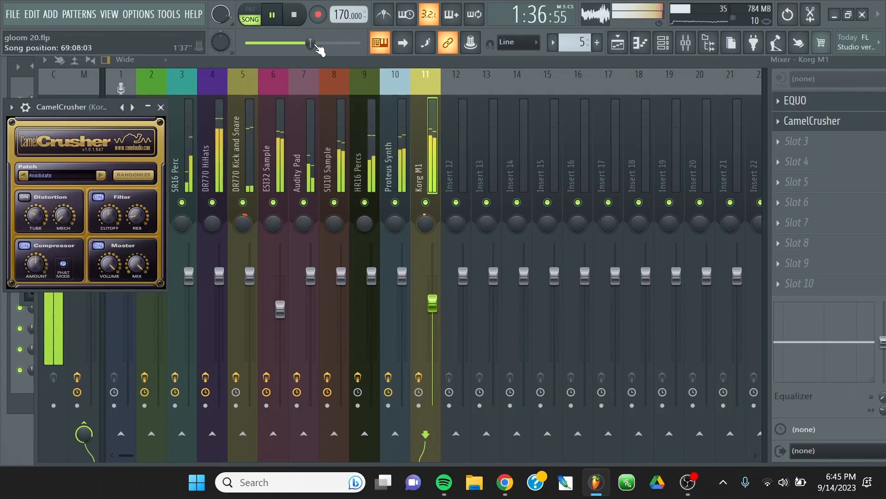
click(156, 105)
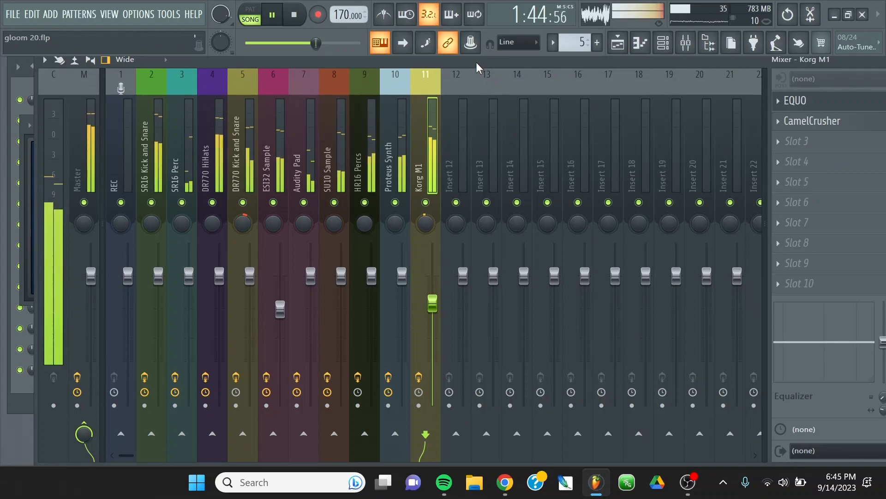
Pan HR16 Percs 41% left and SU10 Sample 25% right, with Proteus Synth and Audity Pad moderately left.
drag(475, 61, 435, 65)
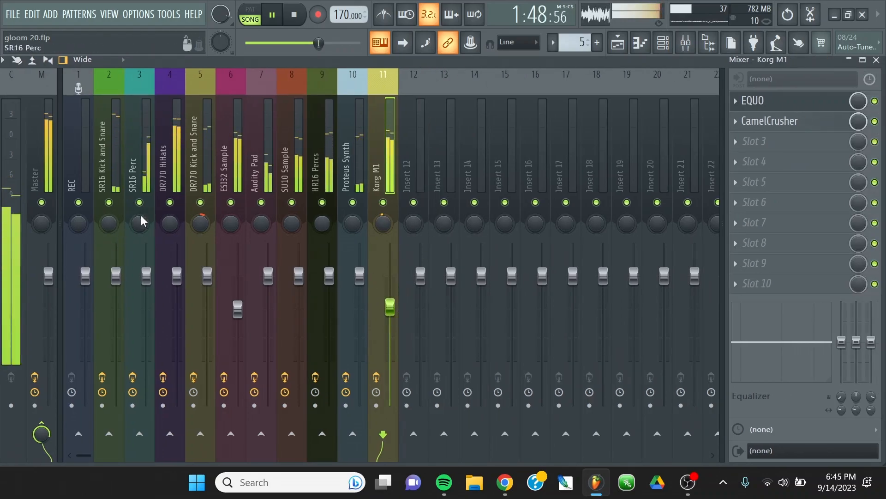
click(133, 147)
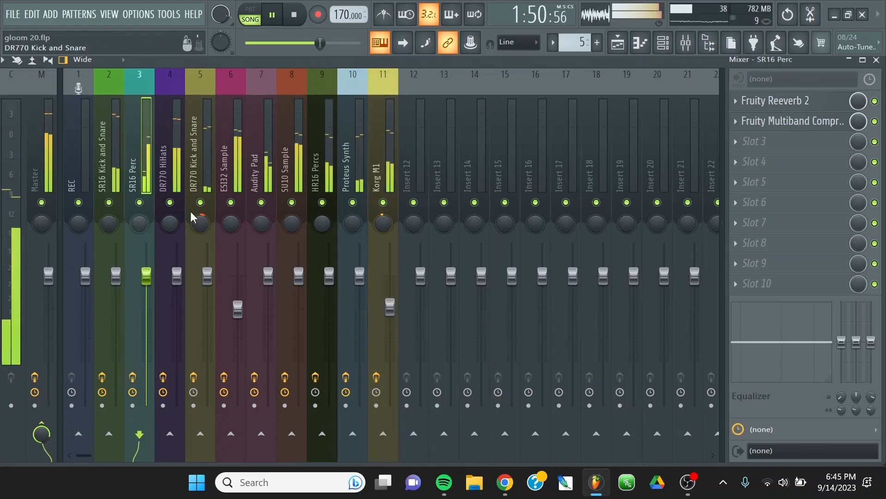
click(320, 226)
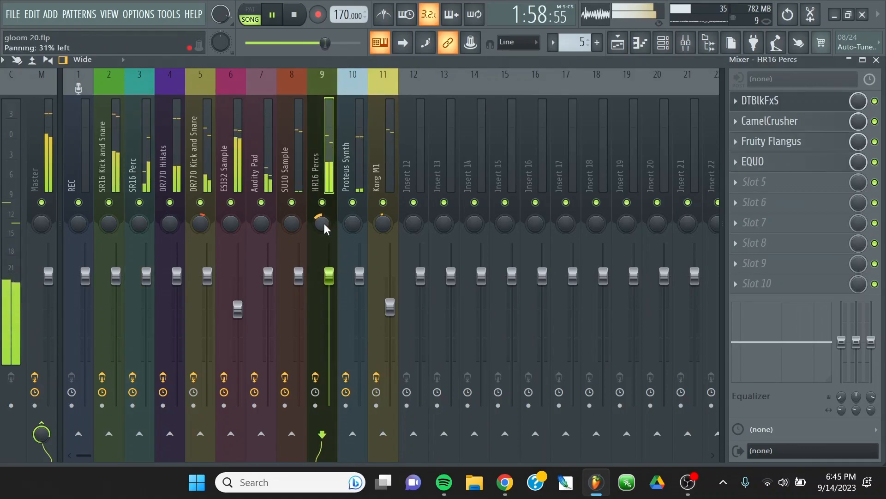
drag(323, 223, 324, 217)
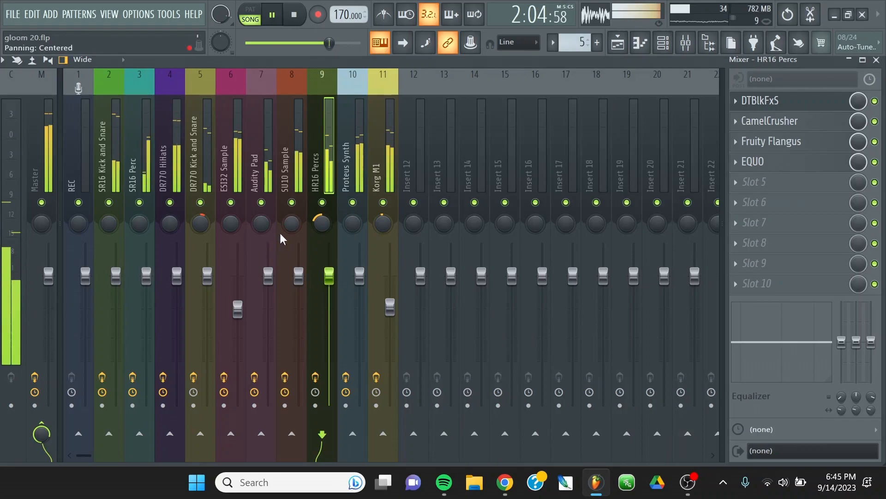
drag(289, 224, 288, 217)
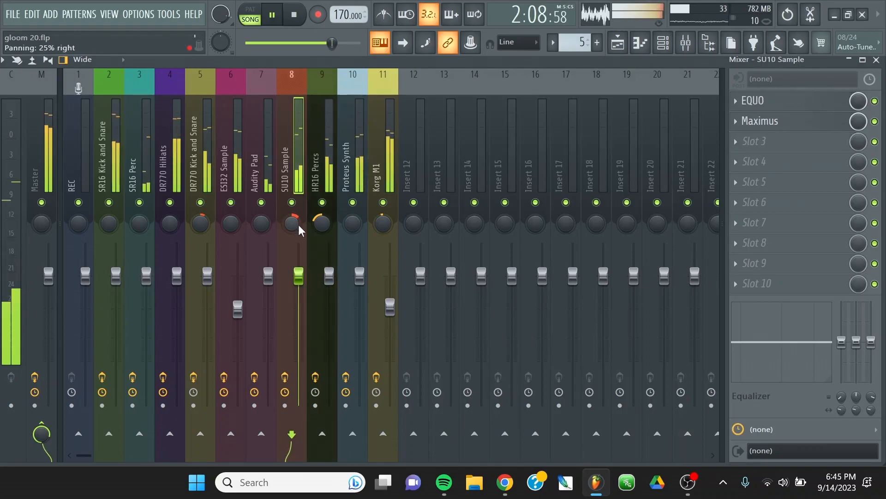
mouse_move(352, 224)
mouse_down()
mouse_move(352, 233)
mouse_move(347, 213)
mouse_up()
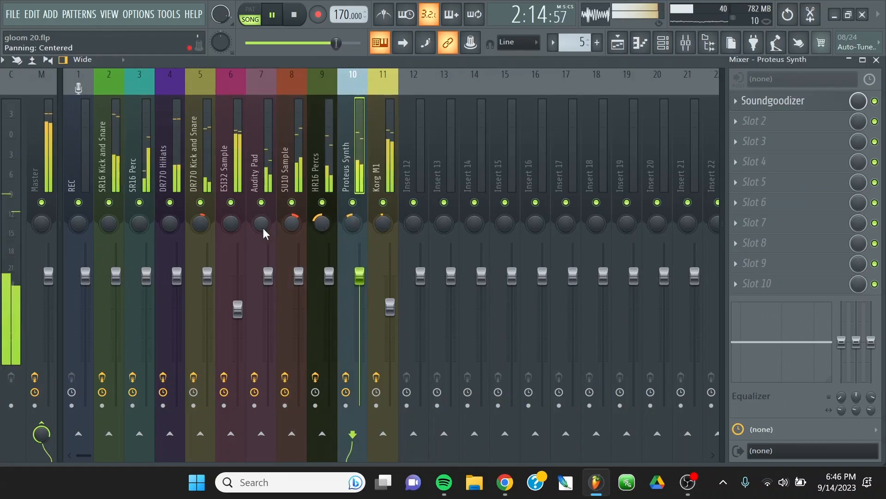
drag(299, 213, 261, 215)
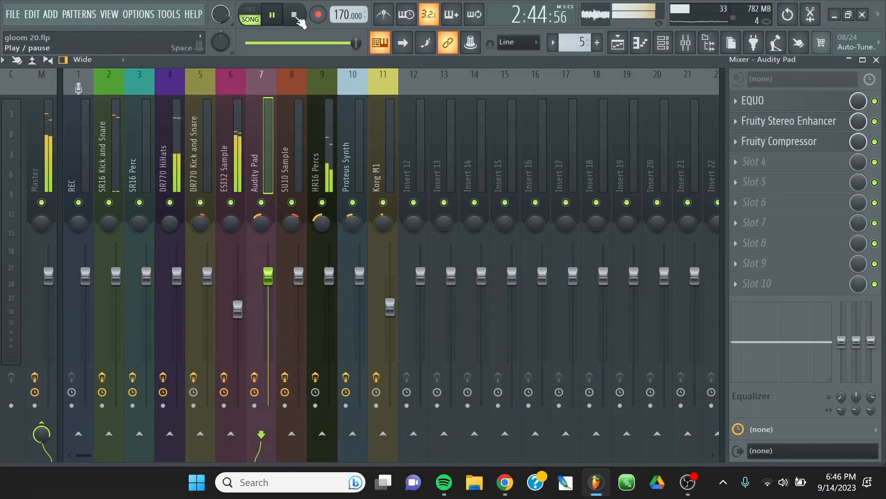
Restart playback with HR16 Percs panned back to centre, and set DR770 HiHats 13% left with a slightly lower volume.
key(space)
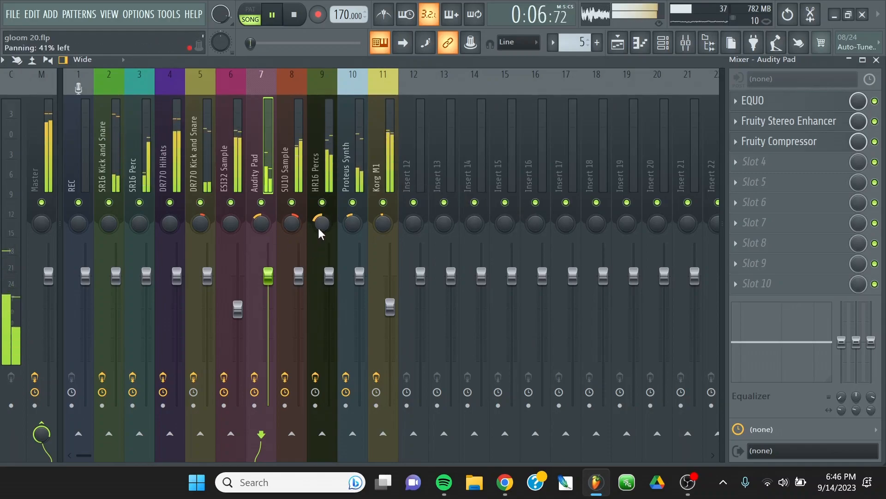
mouse_move(320, 225)
mouse_down()
mouse_move(320, 217)
mouse_move(324, 225)
mouse_up()
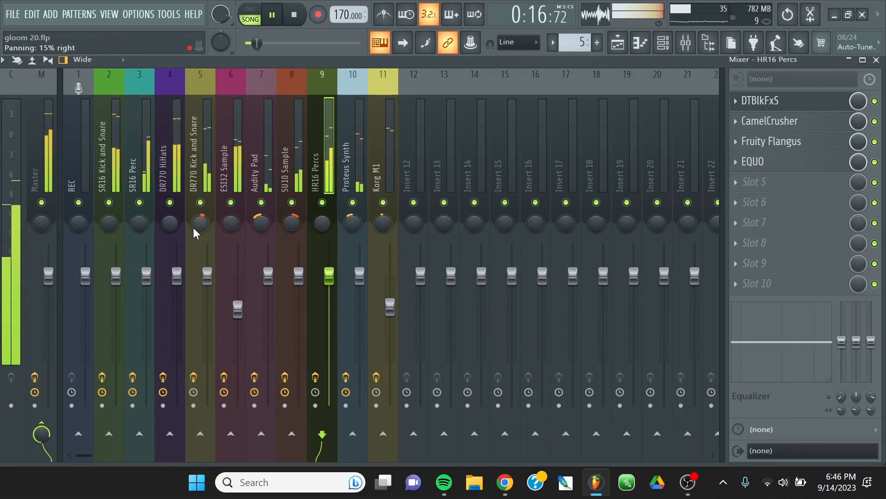
click(171, 225)
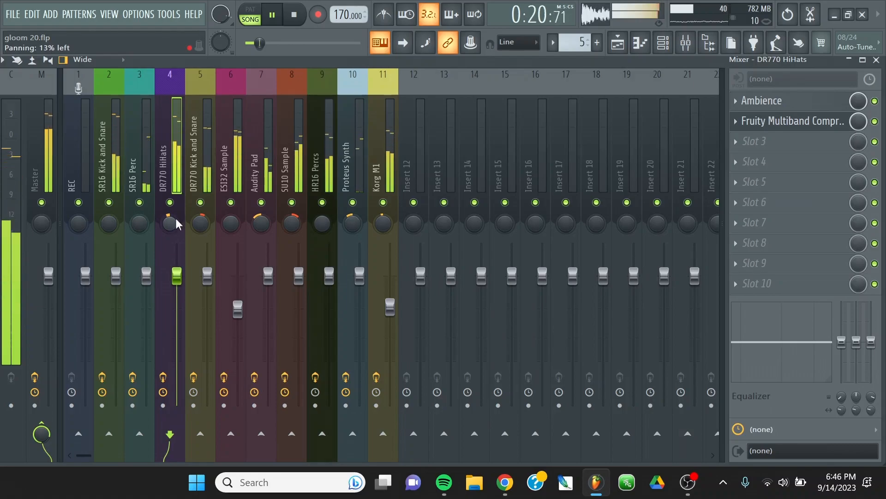
drag(185, 272, 186, 276)
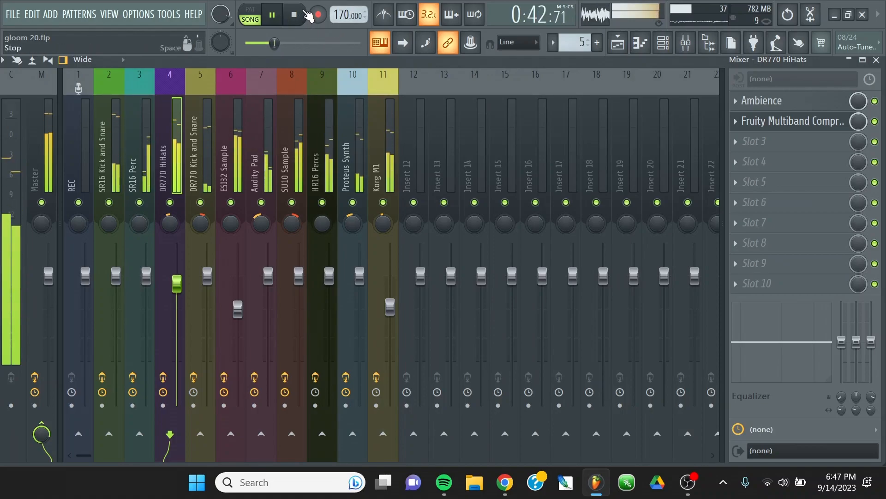
click(374, 136)
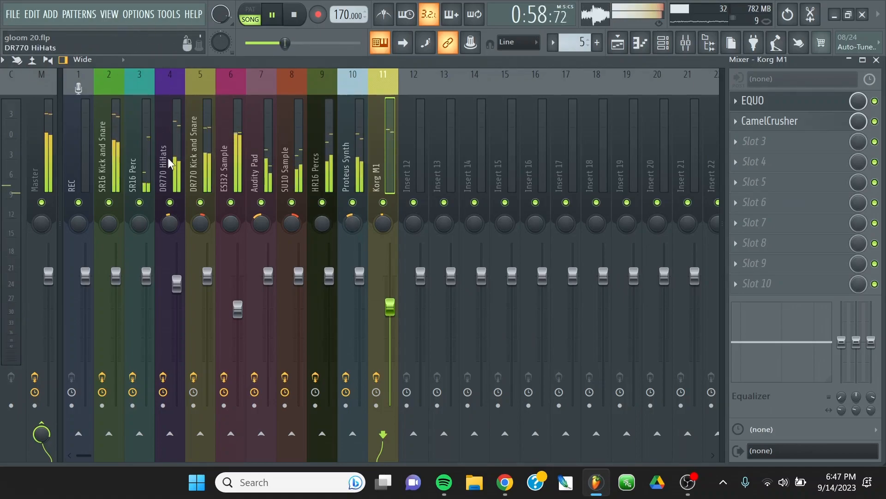
click(265, 140)
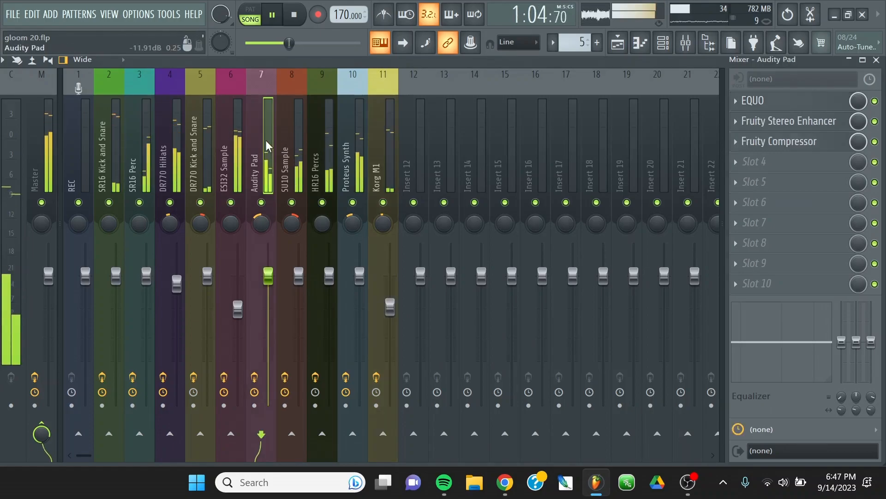
click(293, 143)
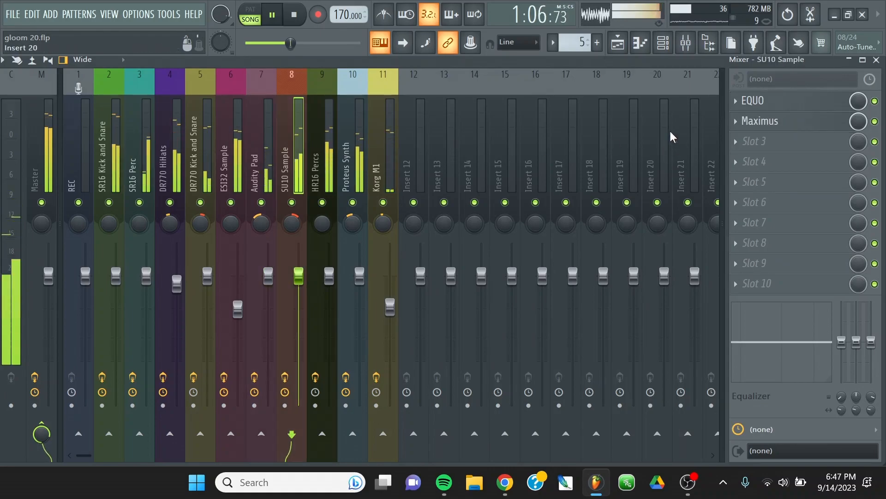
click(748, 141)
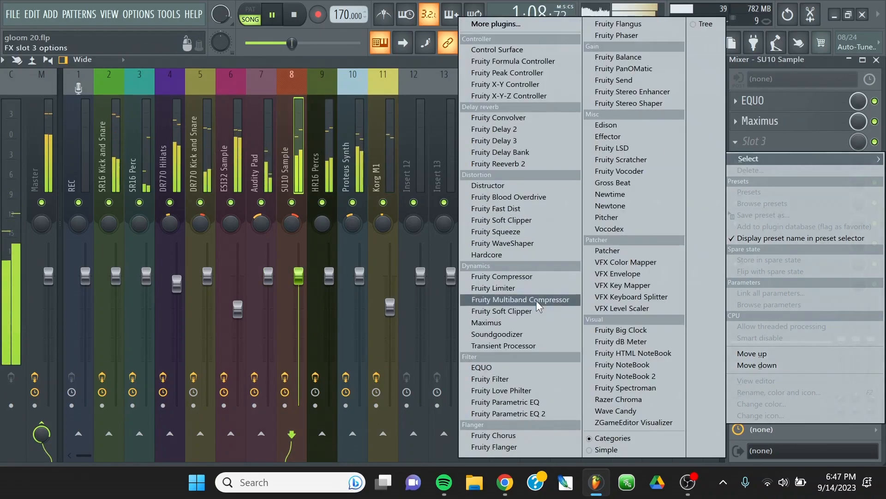
click(541, 280)
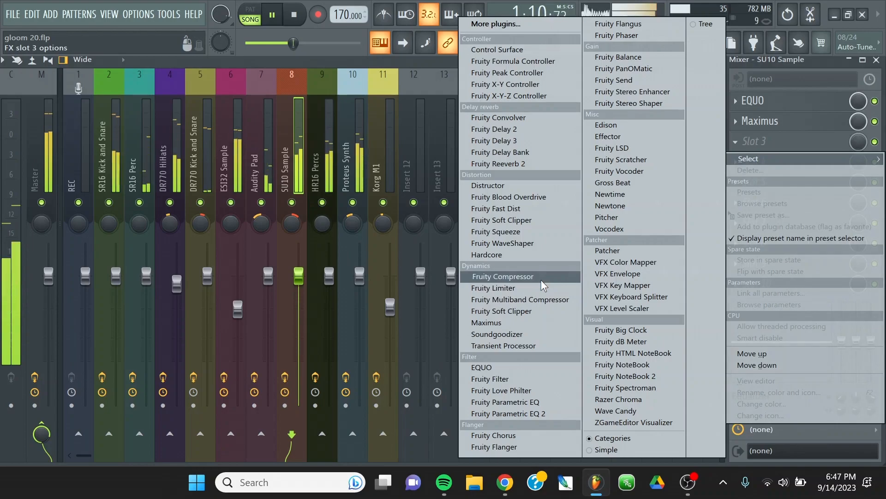
click(216, 59)
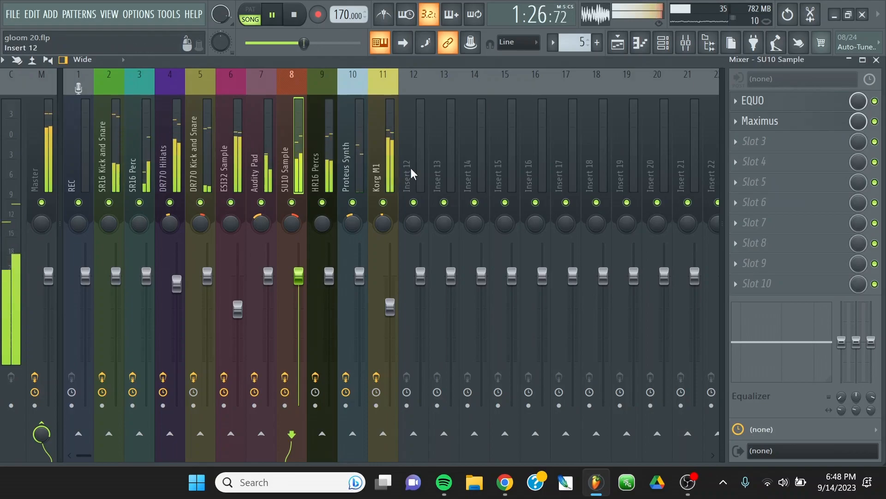
Lower the Korg M1 volume fader a little further.
drag(390, 306, 390, 318)
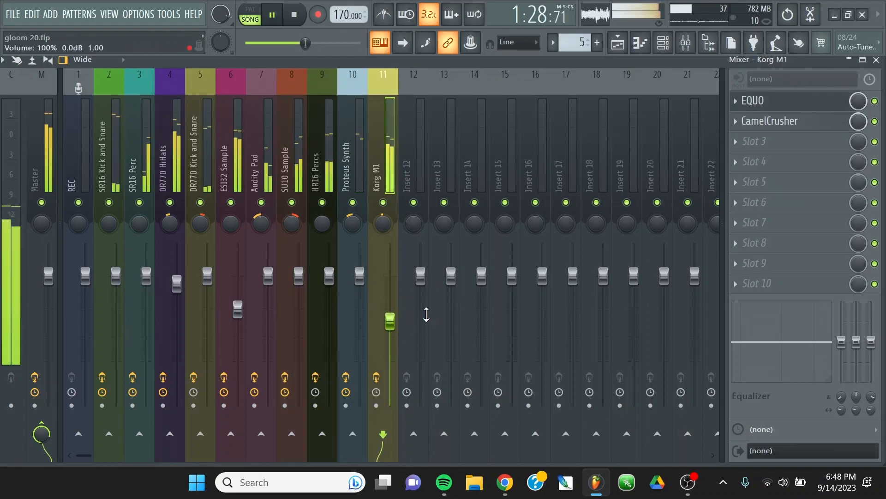
scroll(393, 318, up, 2)
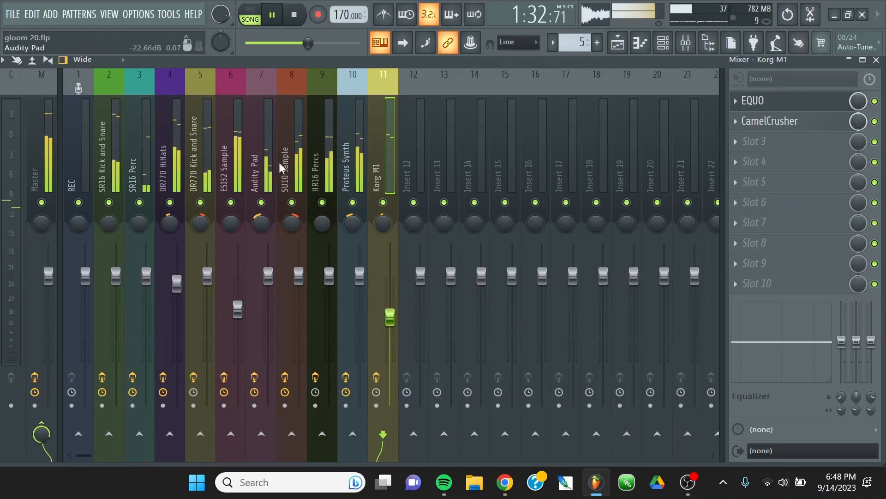
Redraw the Korg M1 EQUO with a bump near 80 Hz, a dip near 200 Hz and nearly all bands from 1.28 kHz up at minimum.
click(770, 103)
mouse_move(208, 230)
mouse_down()
mouse_move(222, 231)
mouse_move(198, 245)
mouse_move(237, 238)
mouse_move(246, 220)
mouse_up()
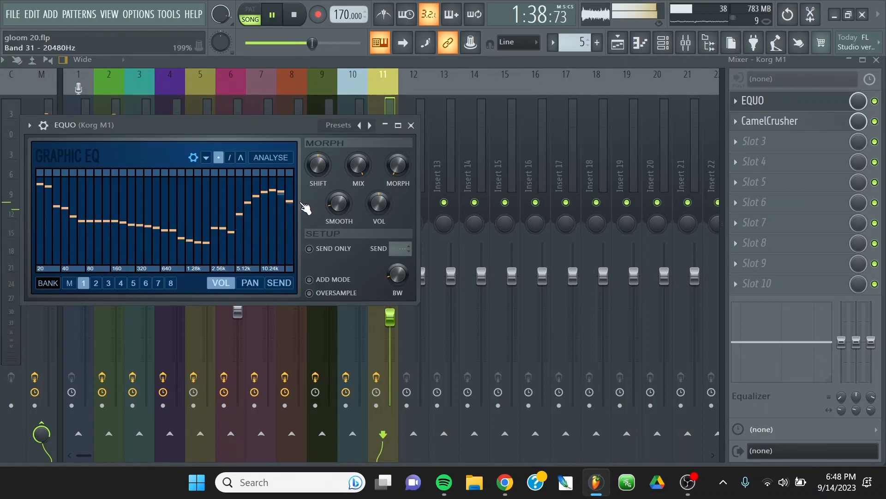
mouse_move(306, 209)
mouse_down()
mouse_move(293, 254)
mouse_move(303, 257)
mouse_move(231, 253)
mouse_up()
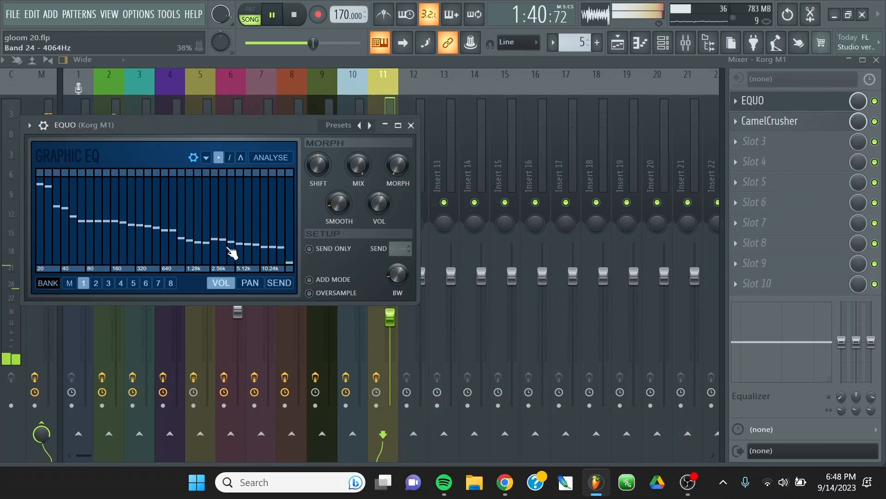
mouse_move(173, 226)
mouse_down()
mouse_move(204, 198)
mouse_move(216, 222)
mouse_move(156, 231)
mouse_move(210, 221)
mouse_move(240, 259)
mouse_up()
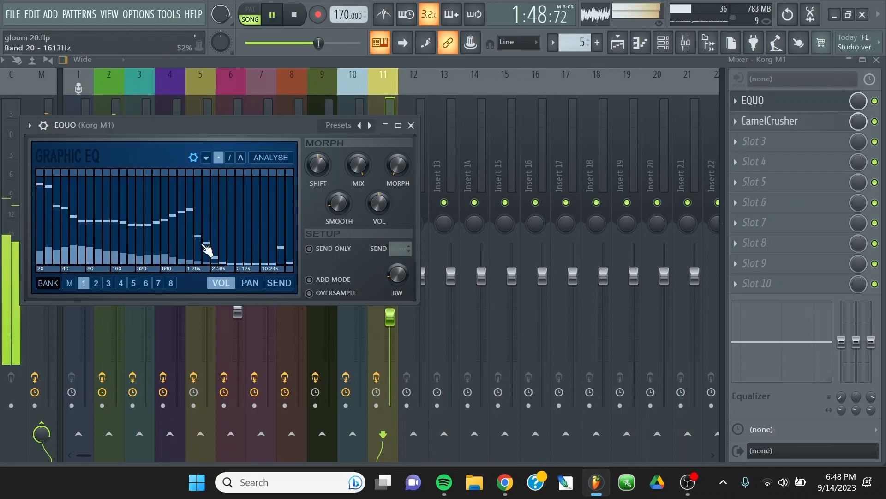
drag(206, 249, 200, 297)
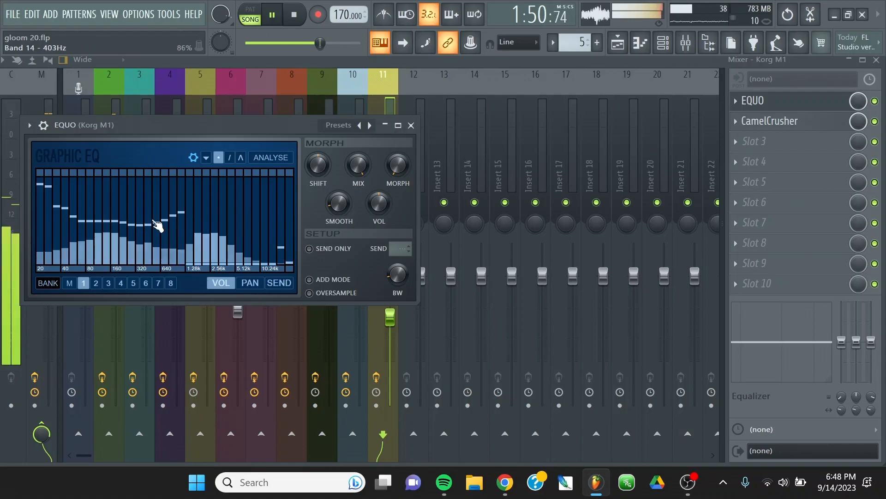
mouse_move(90, 223)
mouse_down()
mouse_move(115, 238)
mouse_move(96, 228)
mouse_move(104, 207)
mouse_up()
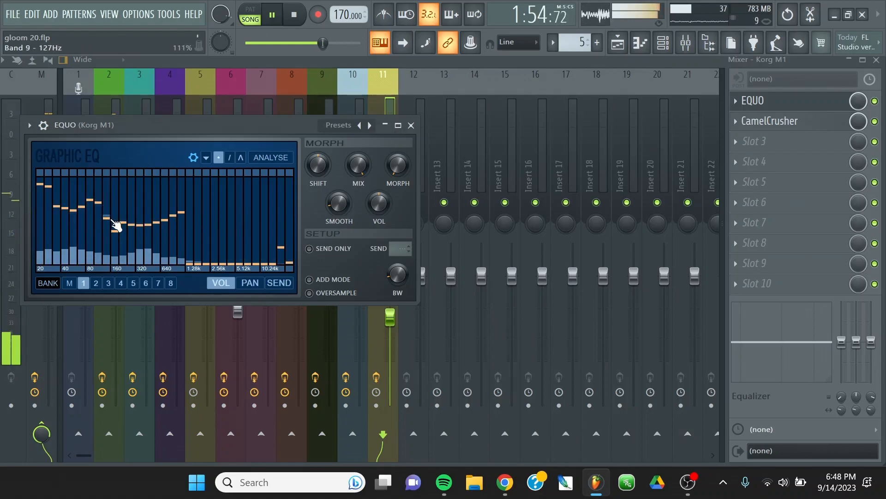
drag(140, 239, 154, 231)
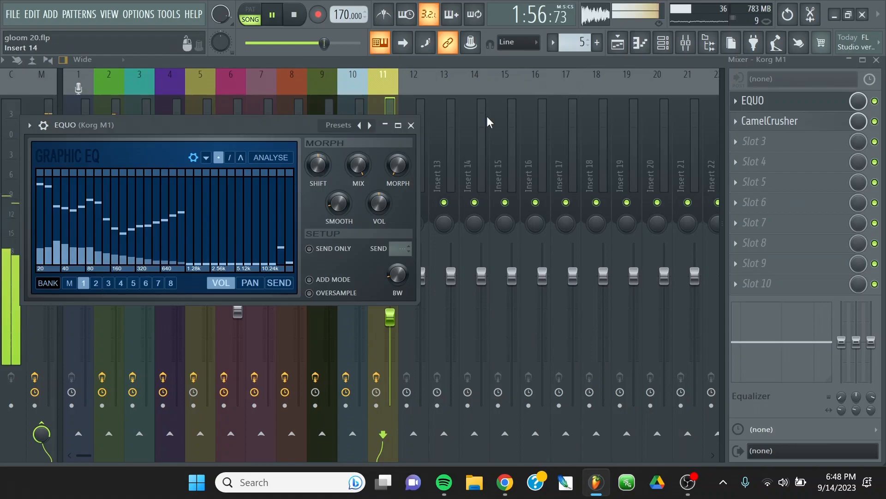
click(411, 125)
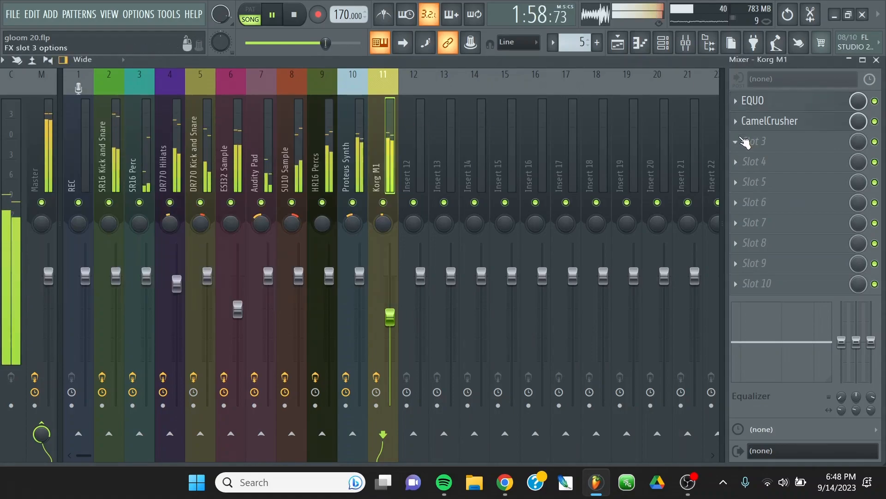
Load Vocodex into the third effect slot of Korg M1 and move its window higher so more of it shows.
click(744, 145)
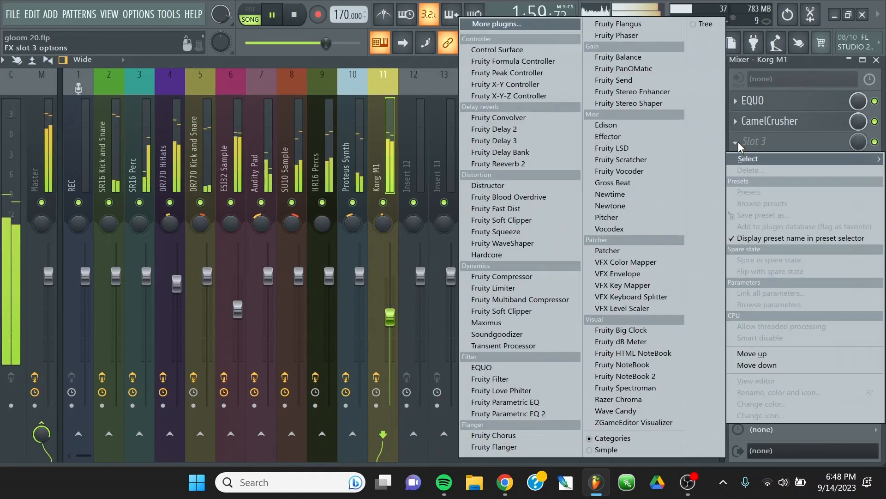
click(619, 231)
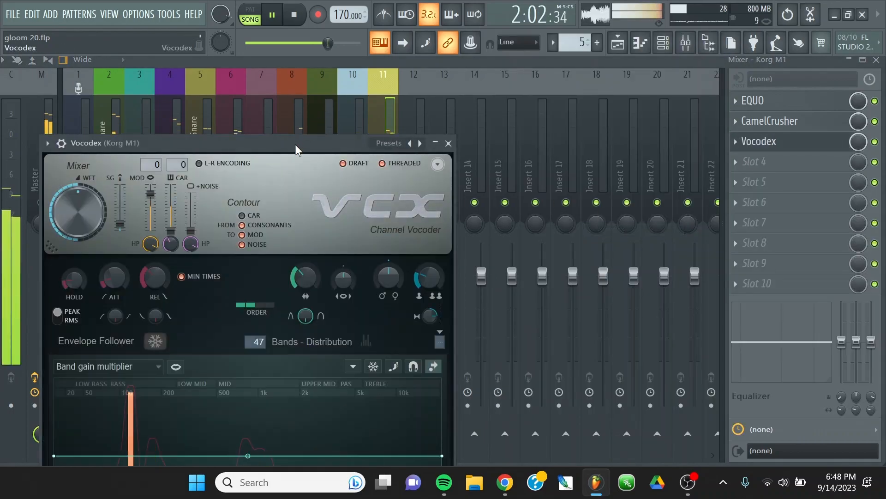
drag(295, 144, 384, 76)
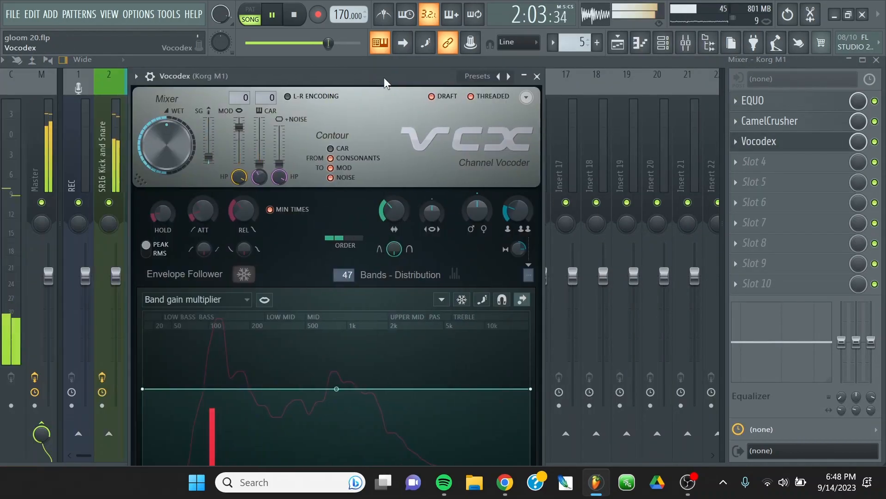
Switch the Korg M1 Vocodex to the Bark scale preset and close its window.
click(508, 76)
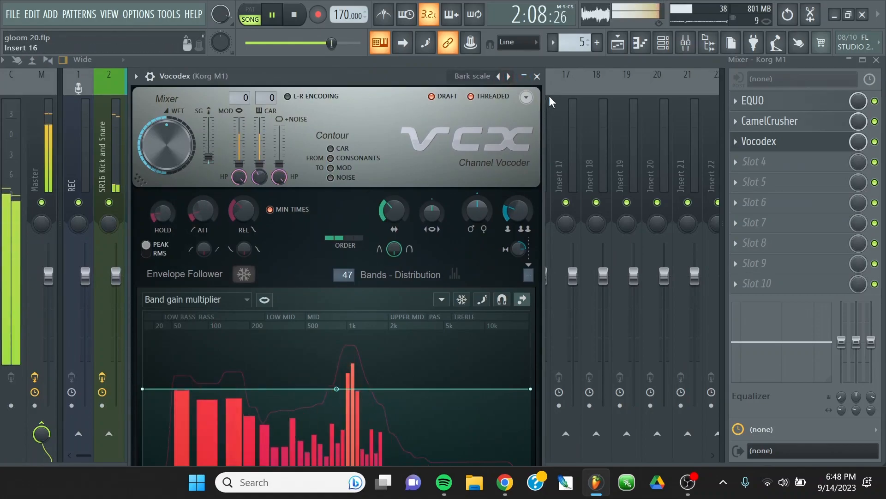
click(538, 76)
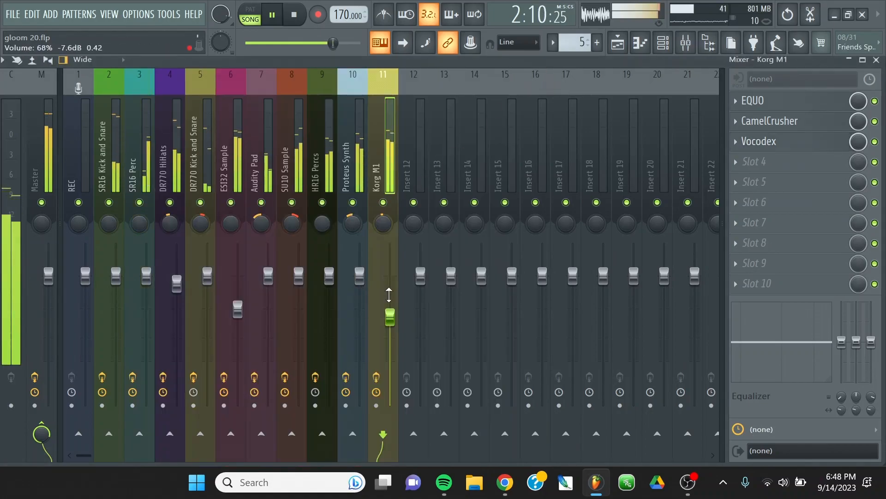
Lower the Korg M1 track's volume fader further and pan the track slightly to the right.
drag(390, 316, 390, 334)
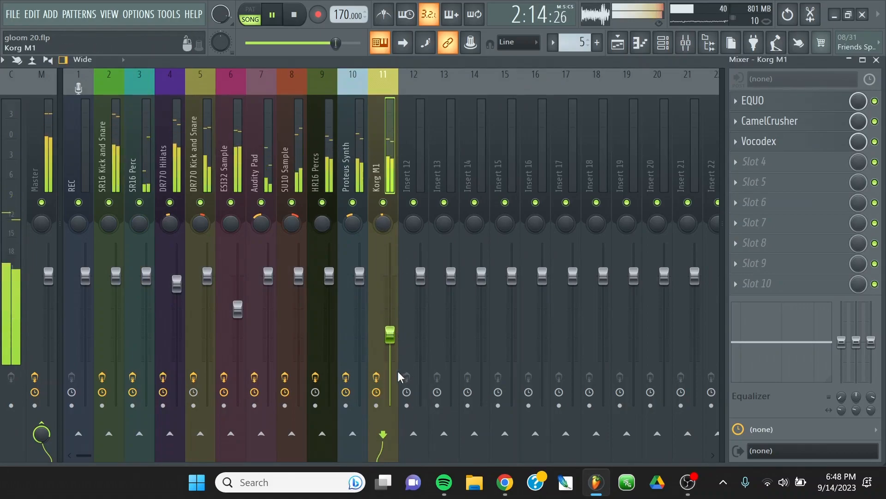
drag(373, 223, 373, 203)
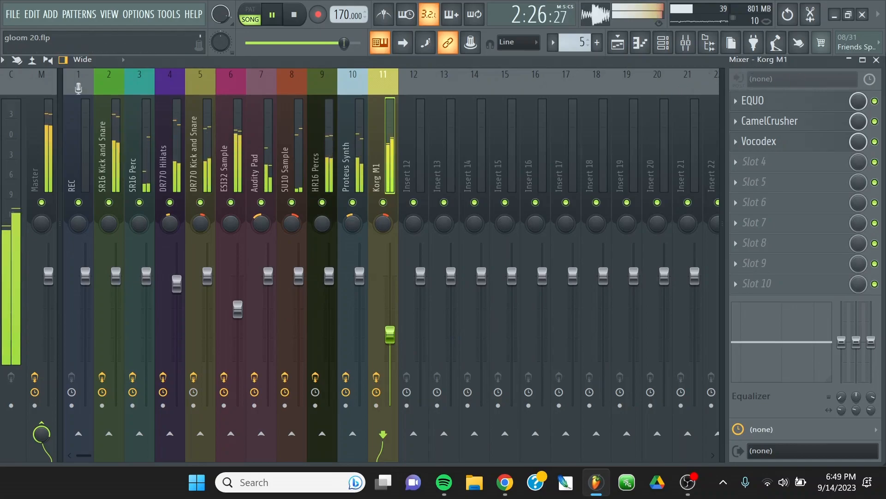
Close the mixer and the open DR770 HiHats multiband compressor and HR16 Percs DTBlkFxS windows.
click(876, 60)
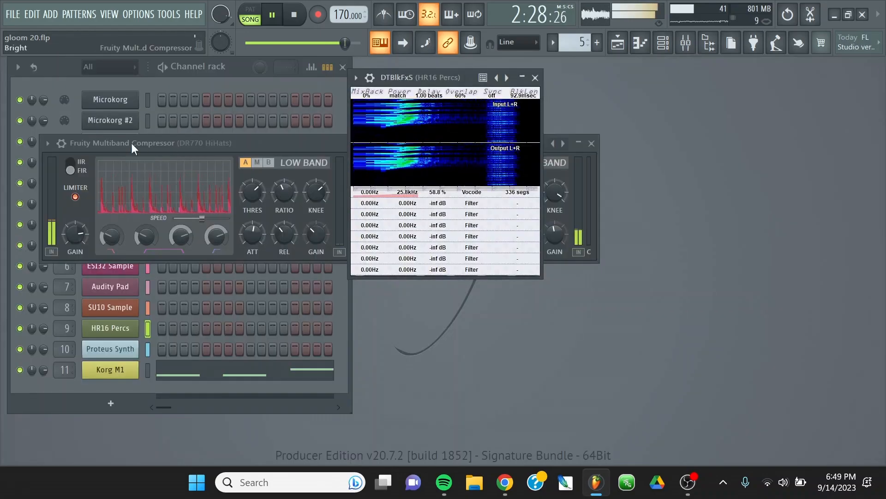
click(300, 153)
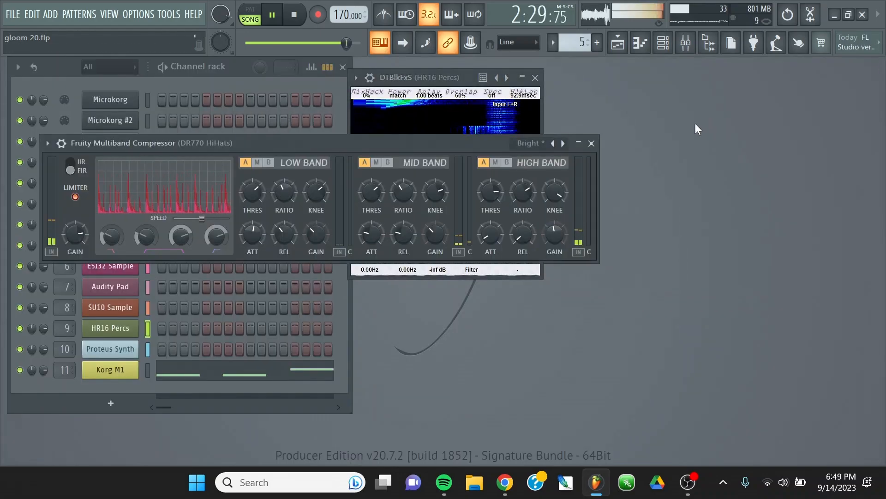
click(591, 143)
click(535, 78)
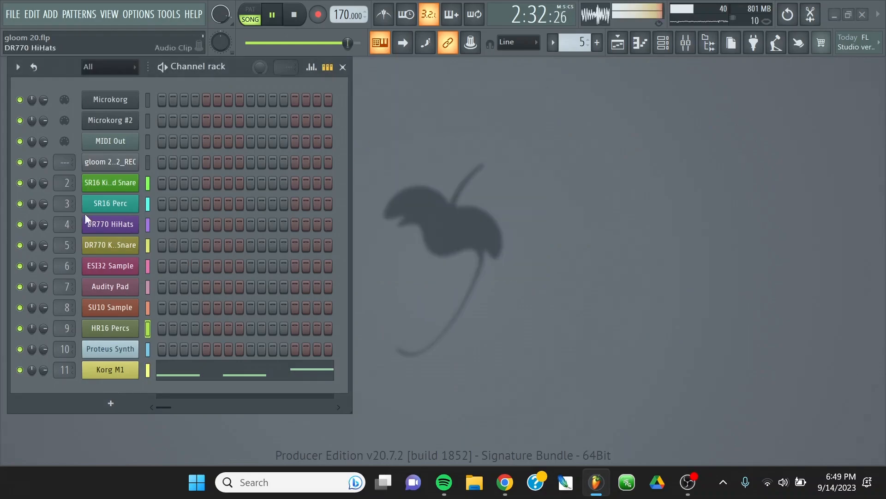
Enable Reverse polarity for the DR770 Kick and Snare channel's sample and close its settings.
click(103, 243)
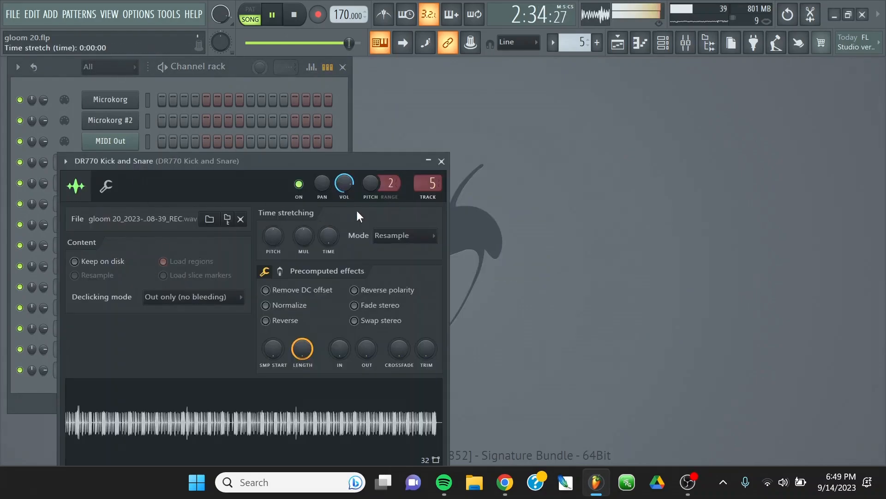
click(364, 289)
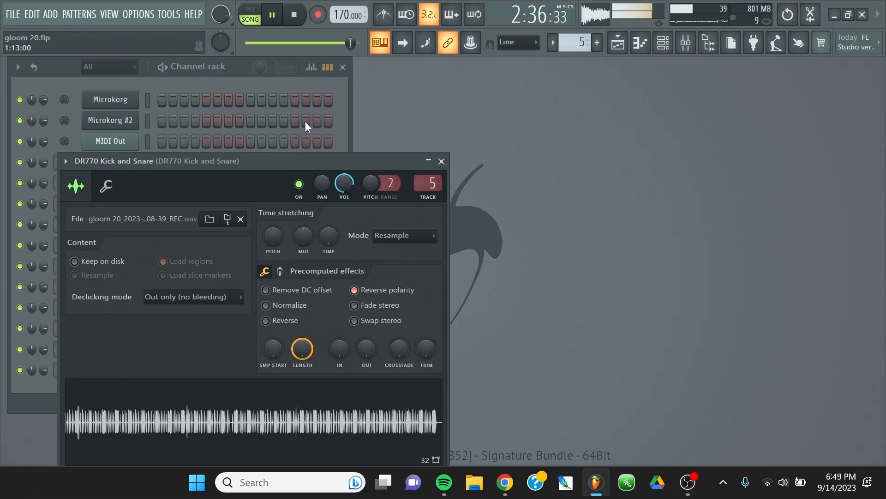
click(441, 161)
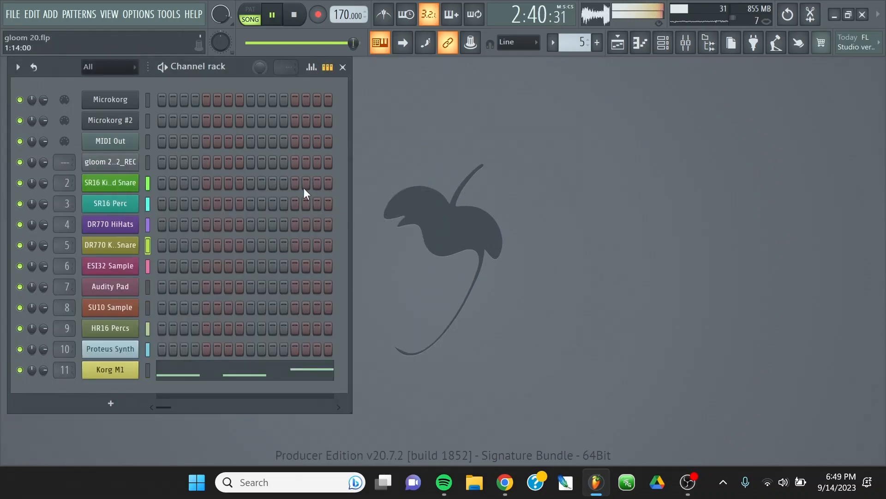
Stop playback and save the gloom 20 project.
click(295, 17)
click(14, 14)
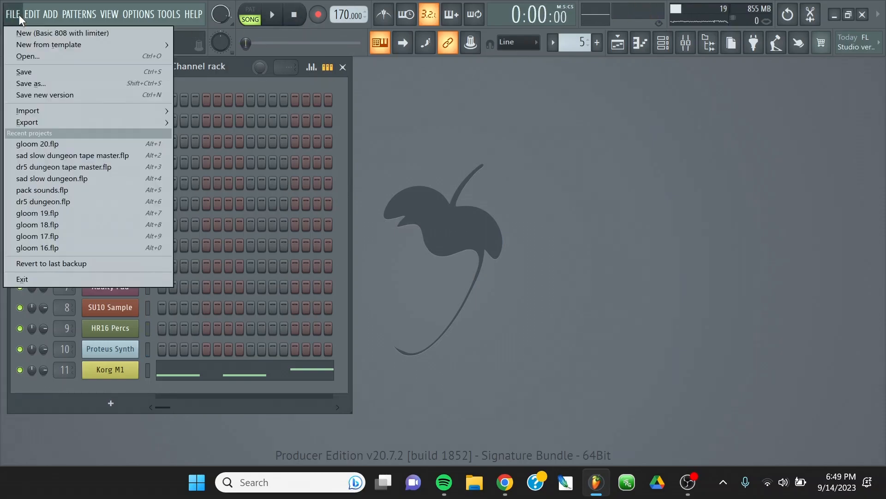
click(48, 74)
Bring the mixer back into view.
click(108, 15)
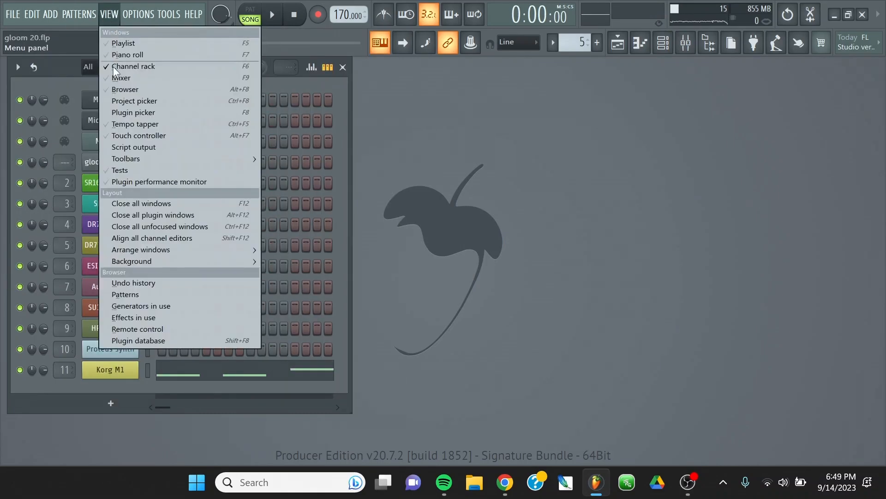
click(122, 80)
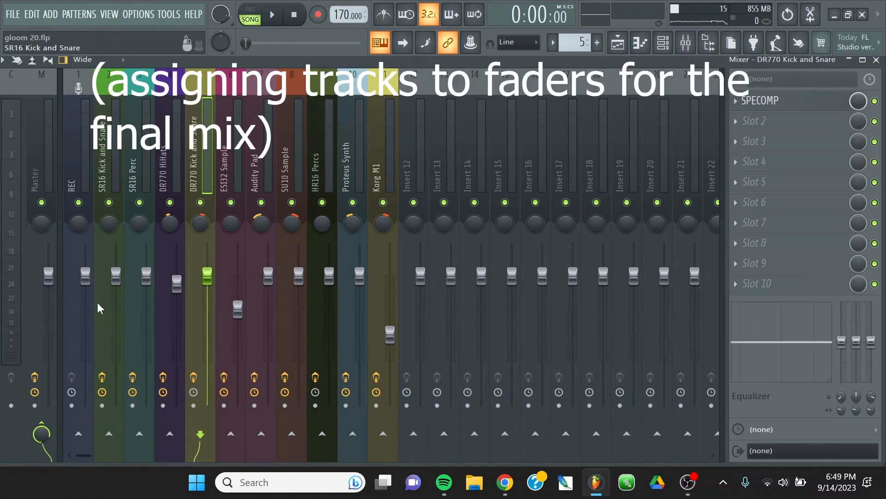
right_click(124, 282)
click(152, 376)
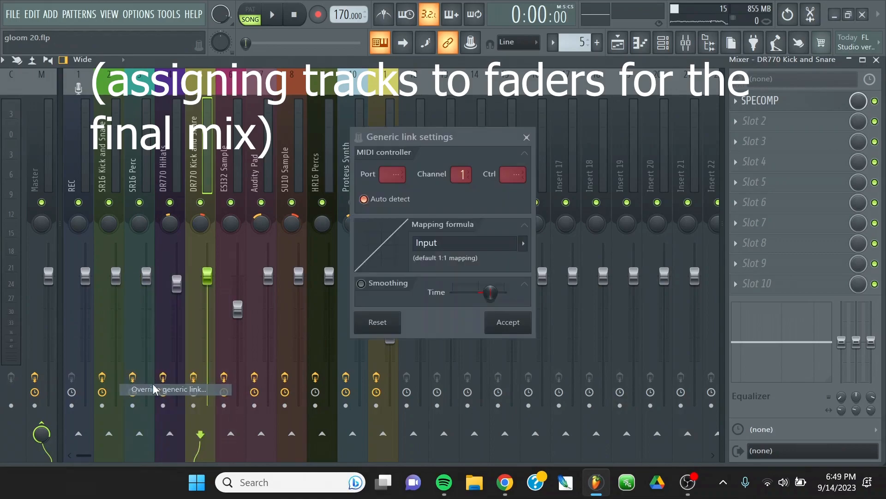
click(527, 137)
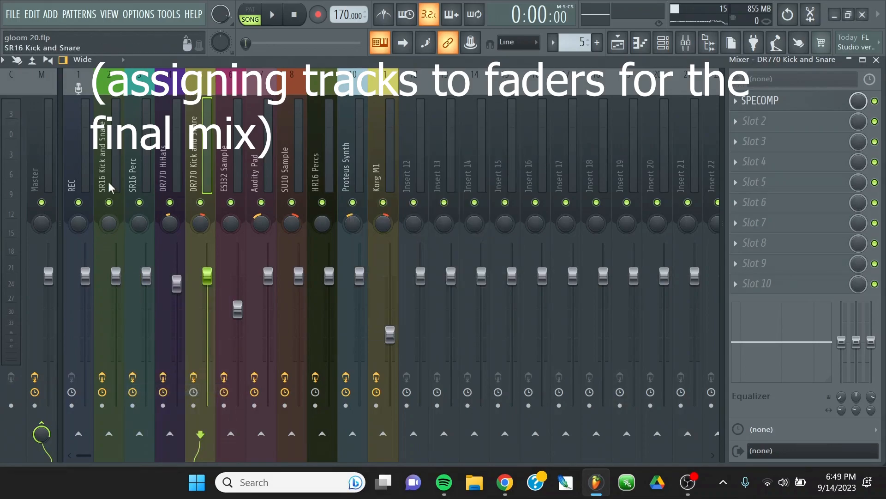
Link the volume faders of SR16 Kick and Snare, SR16 Perc and DR770 HiHats to faders on the MIDI controller.
right_click(117, 277)
click(165, 374)
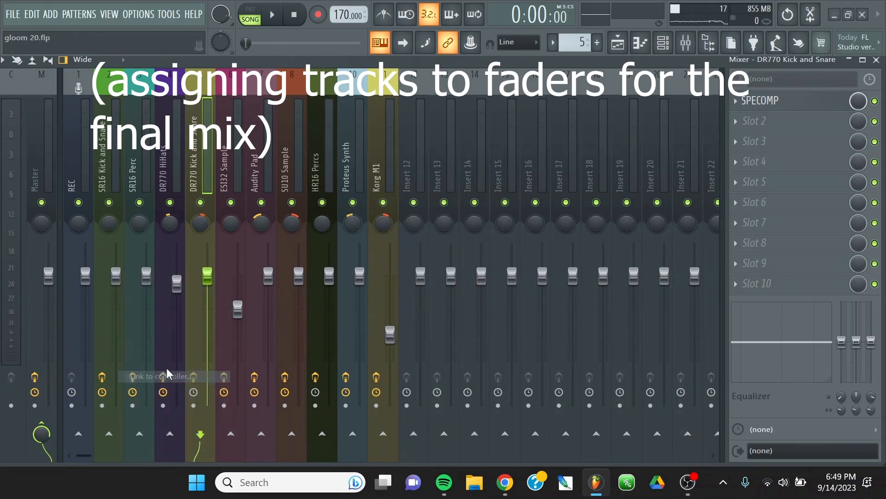
right_click(148, 277)
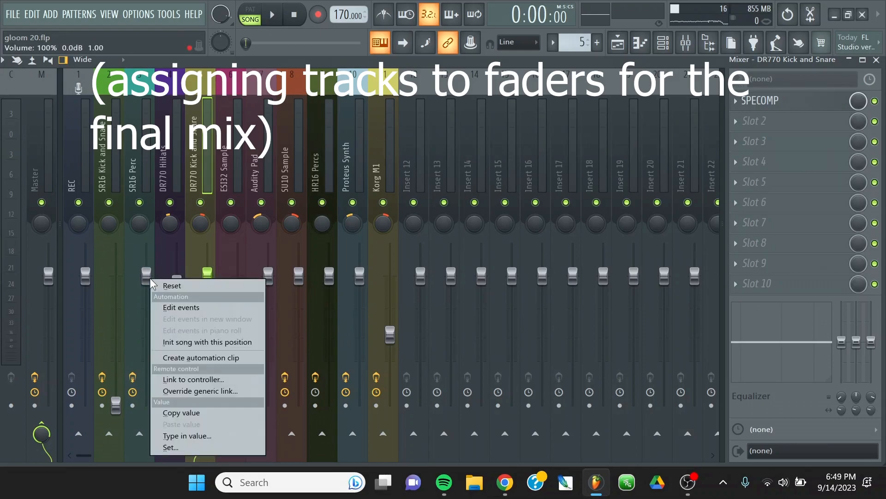
click(192, 379)
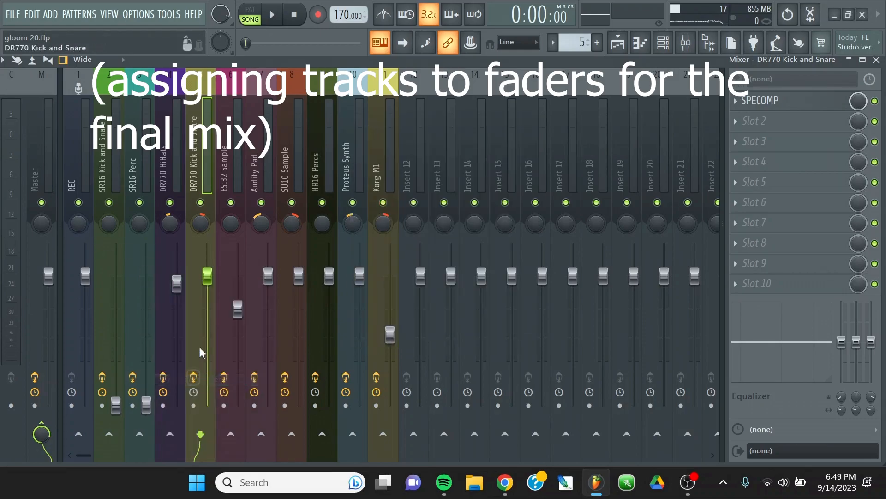
right_click(177, 282)
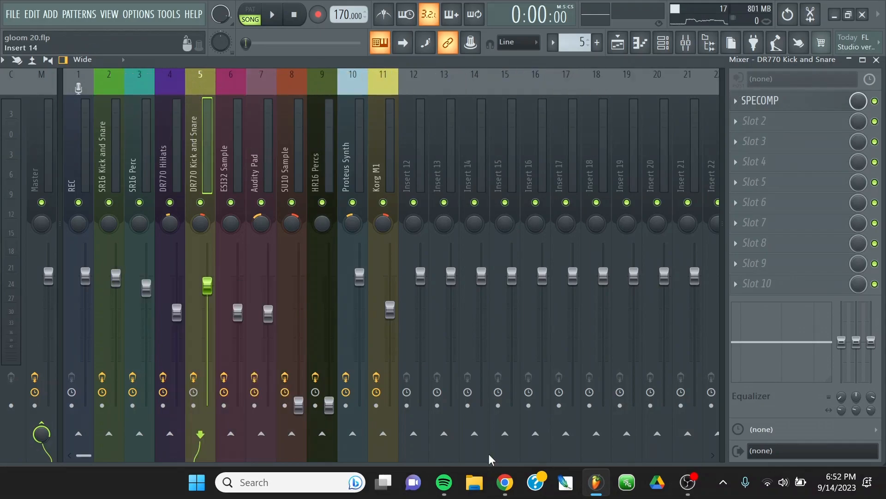
mouse_move(500, 475)
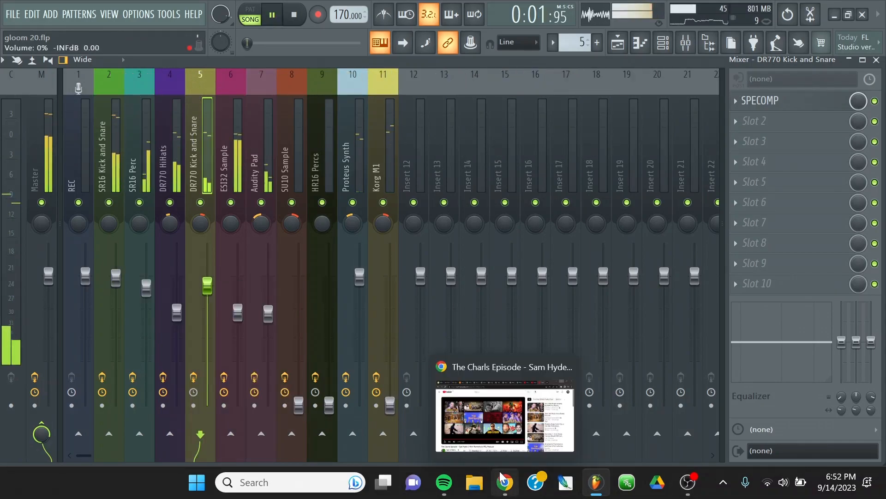
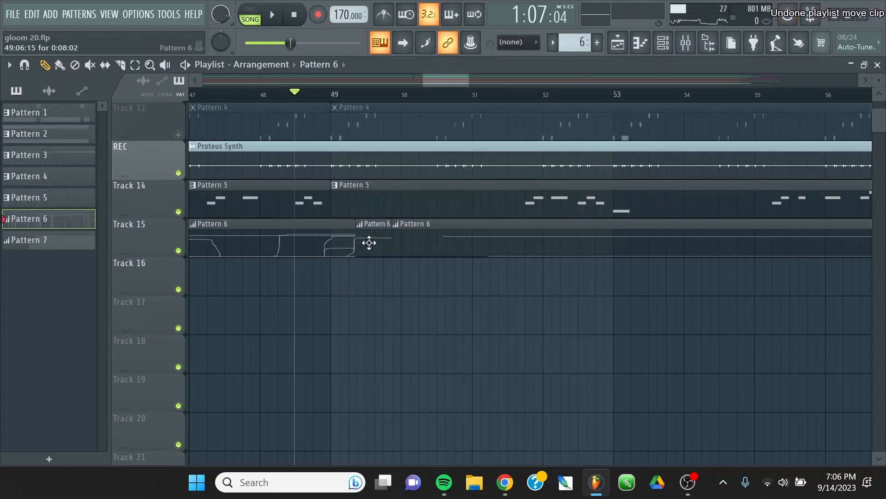
Play the song in the playlist and examine the Pattern 6 automation clips from bar 49 onward.
drag(369, 242, 342, 282)
key(space)
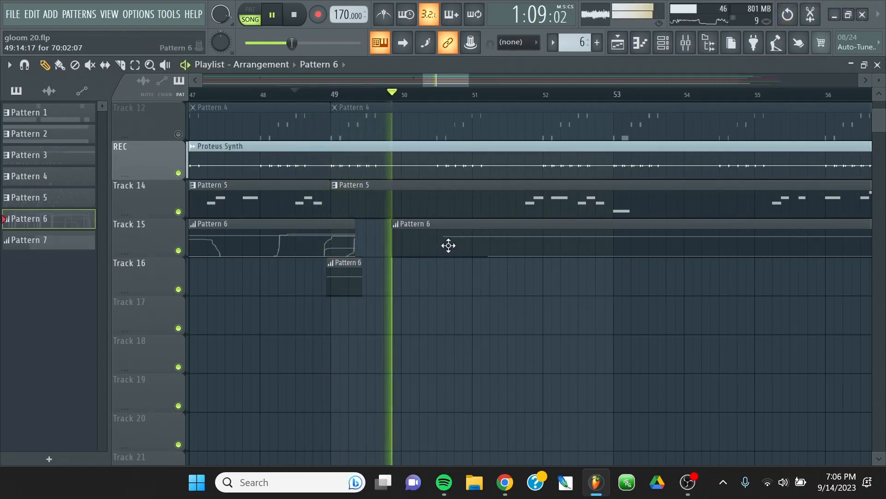
scroll(353, 94, down, 8)
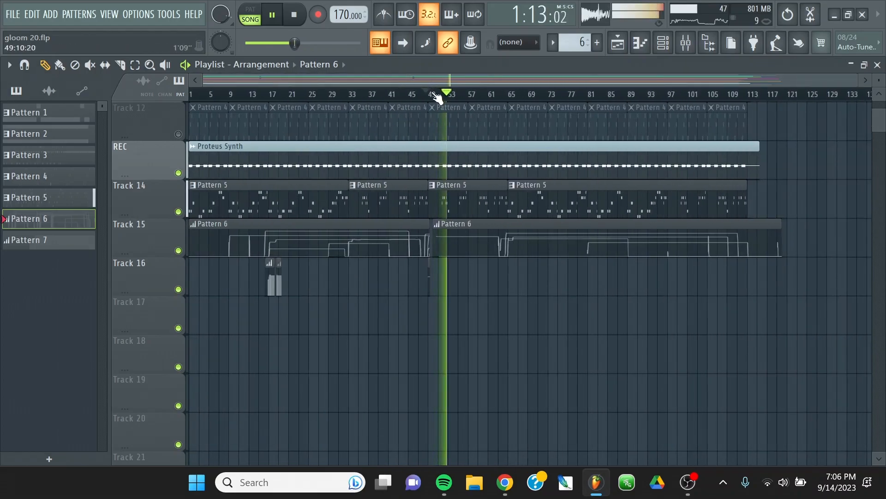
scroll(549, 96, up, 3)
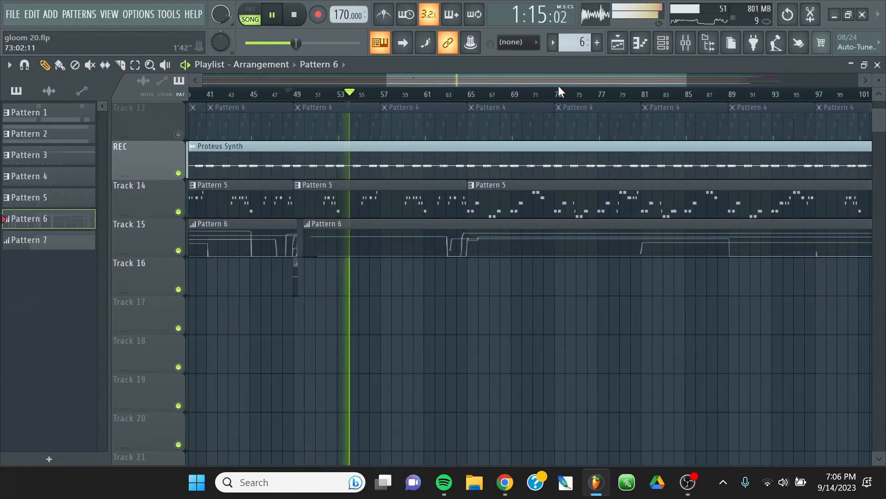
scroll(459, 96, up, 2)
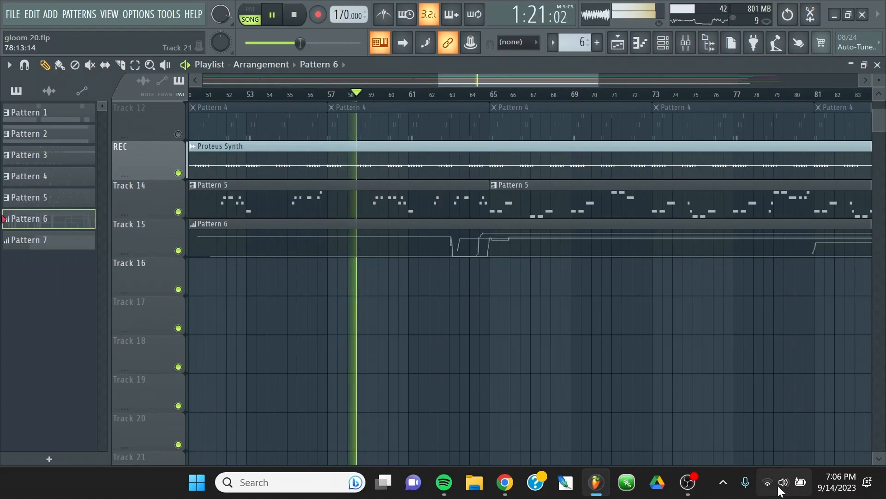
Raise the system volume and check the desktop audio level in OBS before returning to the playlist.
click(784, 482)
click(748, 394)
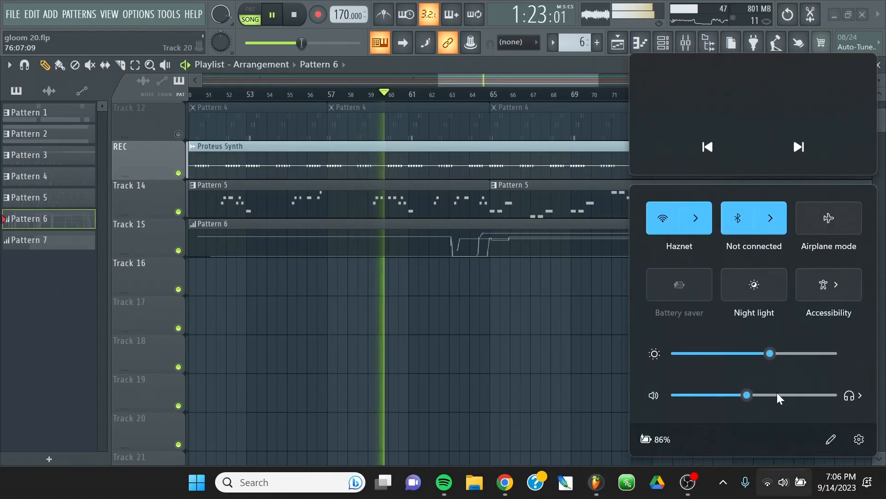
click(781, 394)
click(688, 482)
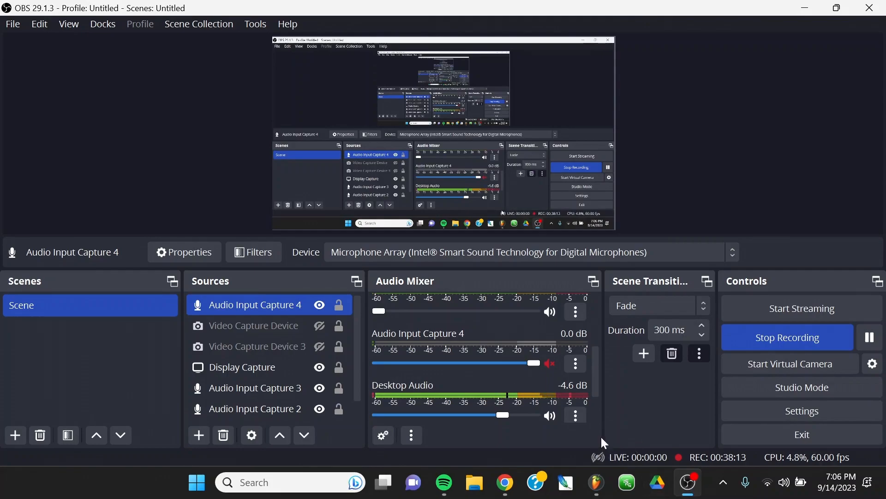
click(818, 12)
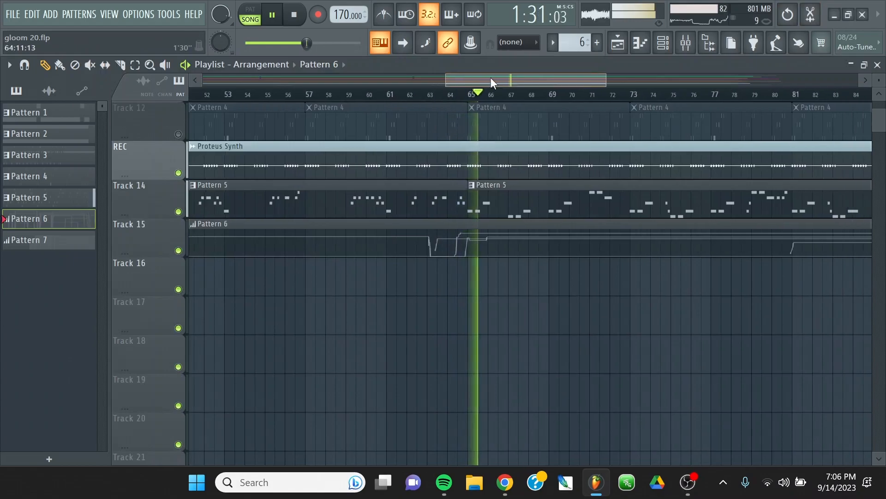
Lower the system volume and set the song position display to minutes and seconds.
click(784, 483)
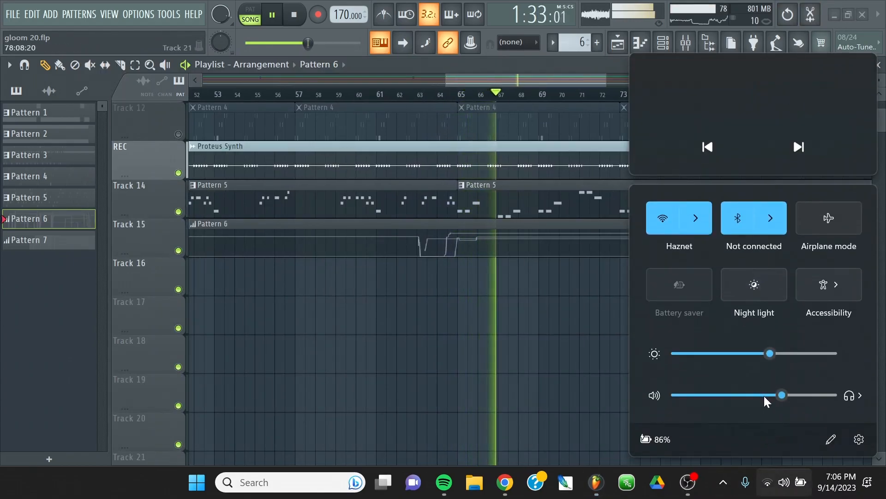
drag(782, 395, 750, 395)
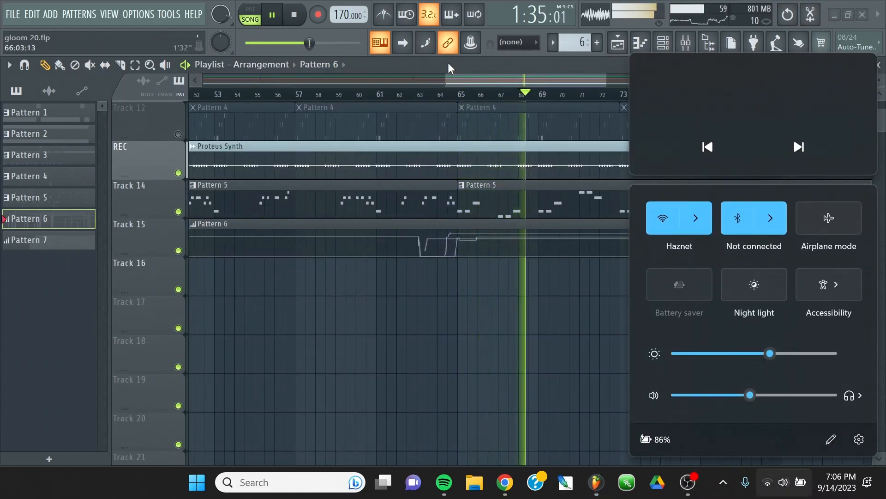
click(569, 121)
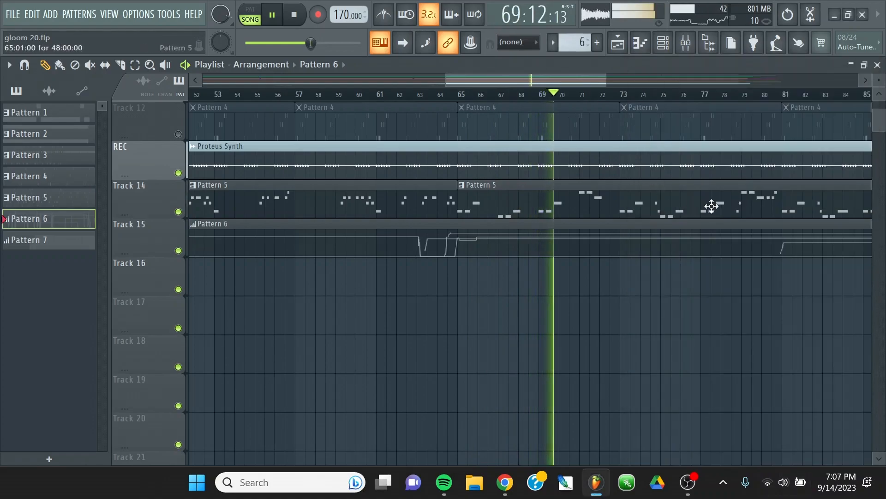
click(531, 15)
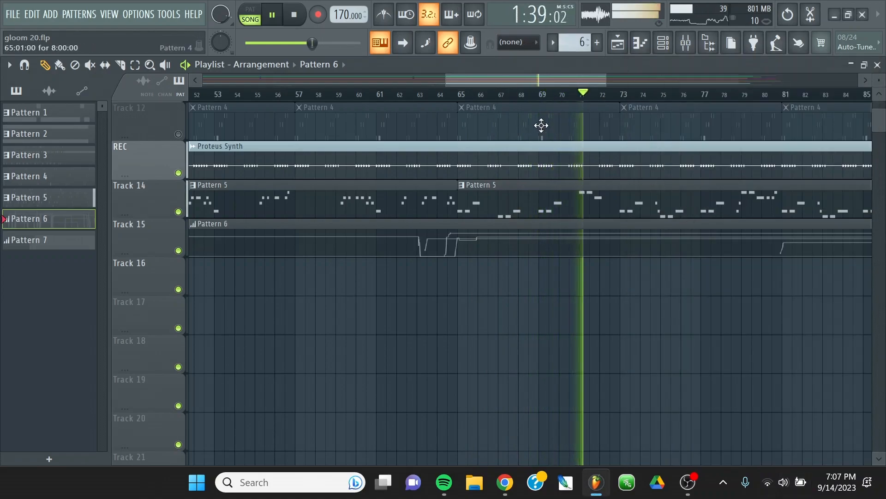
Follow the playback through the clips between bars 63 and 98 in the playlist.
drag(536, 79, 590, 74)
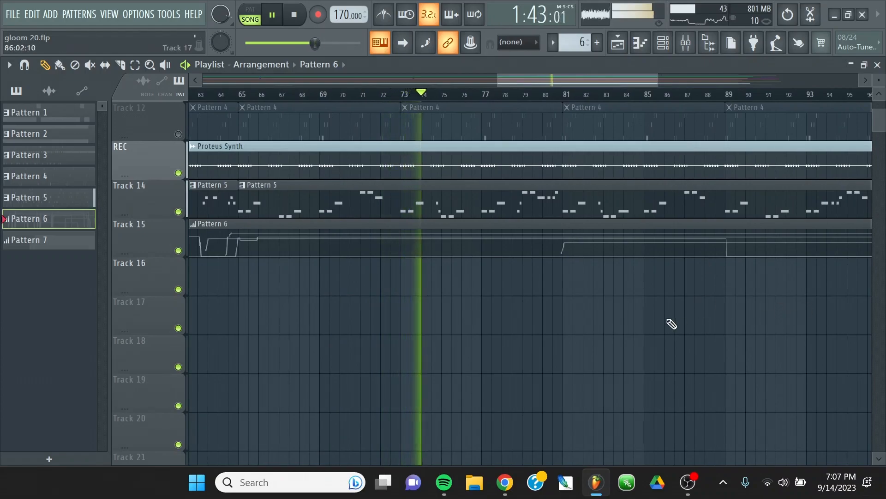
scroll(671, 323, up, 3)
scroll(689, 313, down, 4)
scroll(706, 319, up, 2)
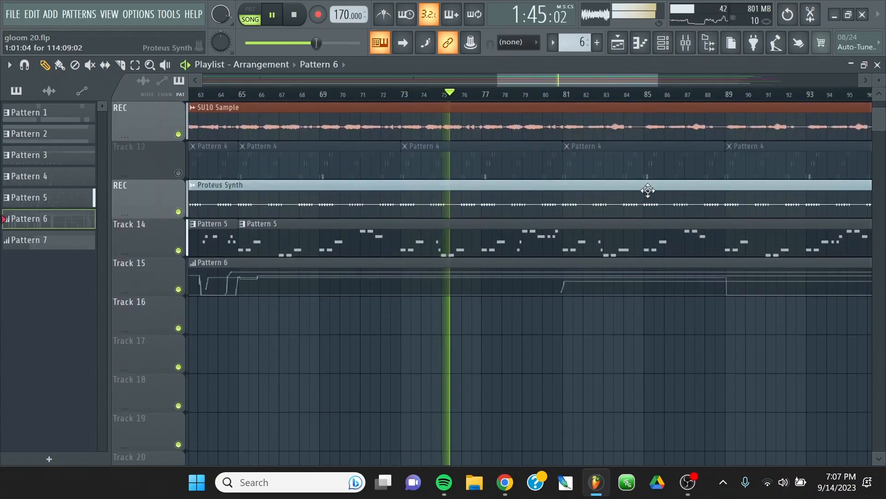
drag(571, 84, 582, 82)
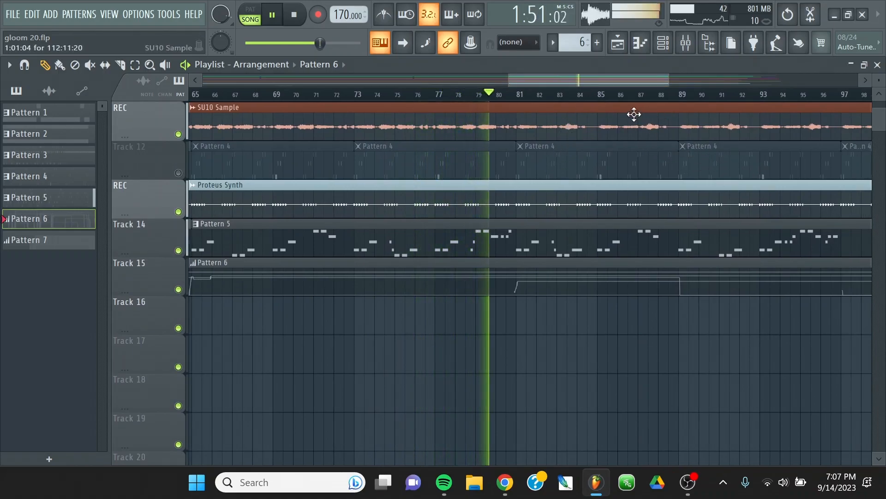
Check the channel levels in the mixer during playback and return to the playlist.
click(878, 65)
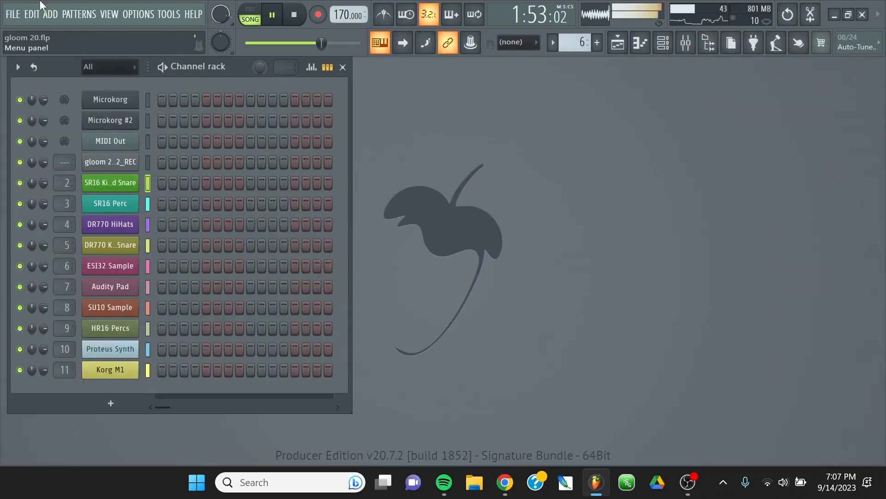
click(109, 14)
click(117, 79)
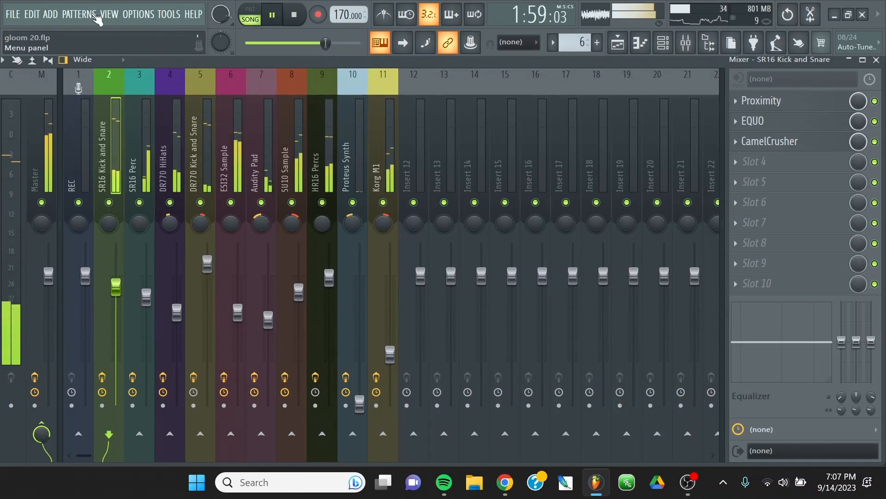
click(110, 14)
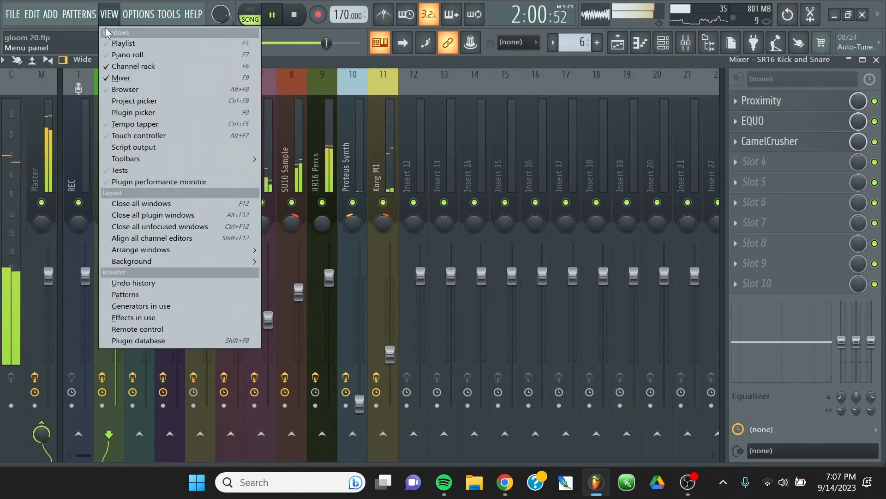
click(123, 43)
Review the clips around bars 82 to 106 and set the main snap to Line.
scroll(489, 95, down, 5)
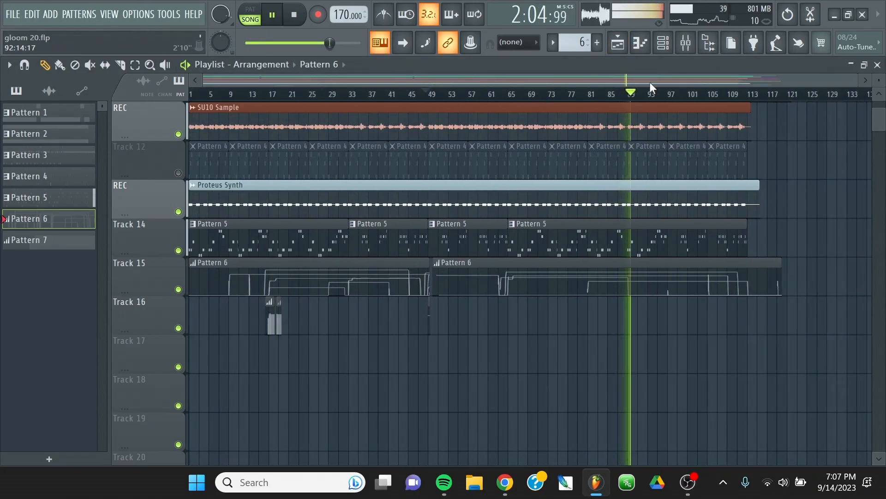
scroll(674, 95, up, 5)
scroll(676, 95, up, 2)
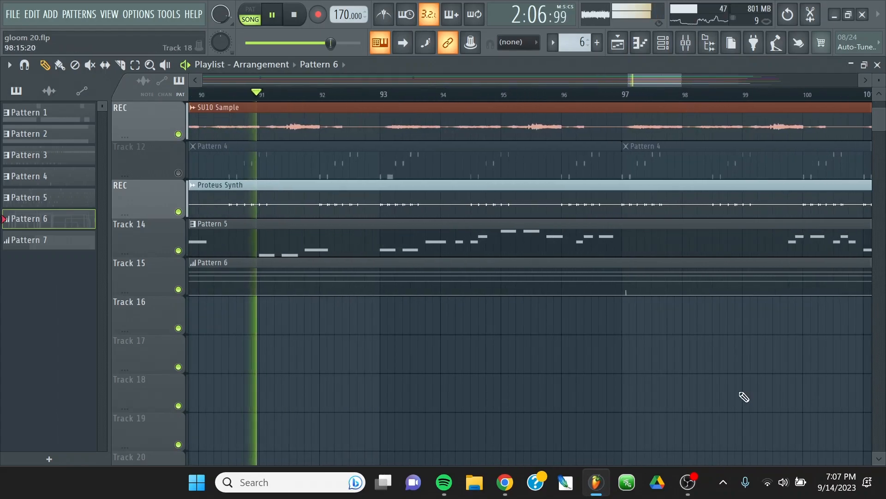
scroll(744, 395, up, 1)
scroll(734, 367, up, 5)
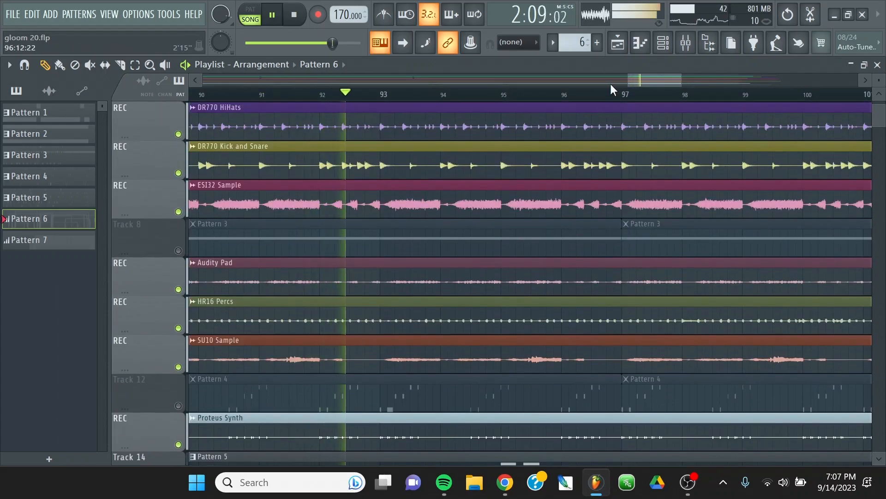
scroll(623, 86, down, 2)
click(522, 45)
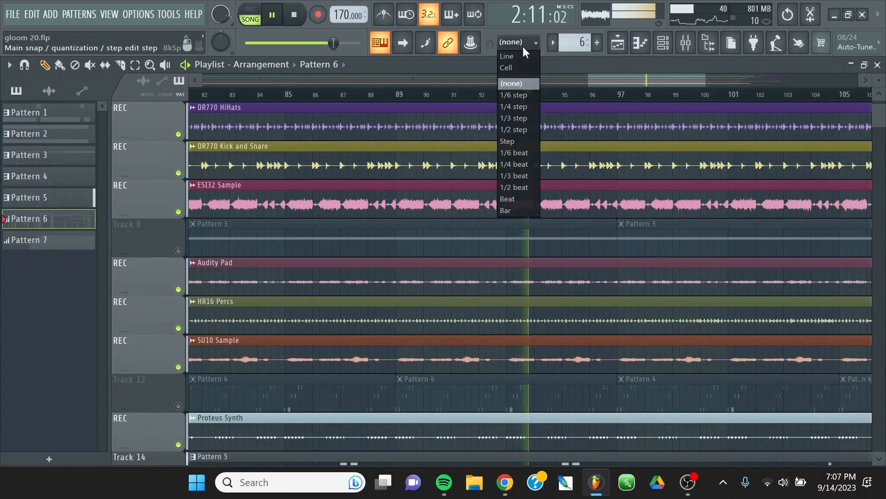
click(525, 55)
Restart playback from bar 76 and slice the Pattern 5 clip on Track 14 at bar 81.
scroll(537, 196, down, 1)
drag(613, 77, 555, 79)
scroll(537, 196, down, 5)
key(space)
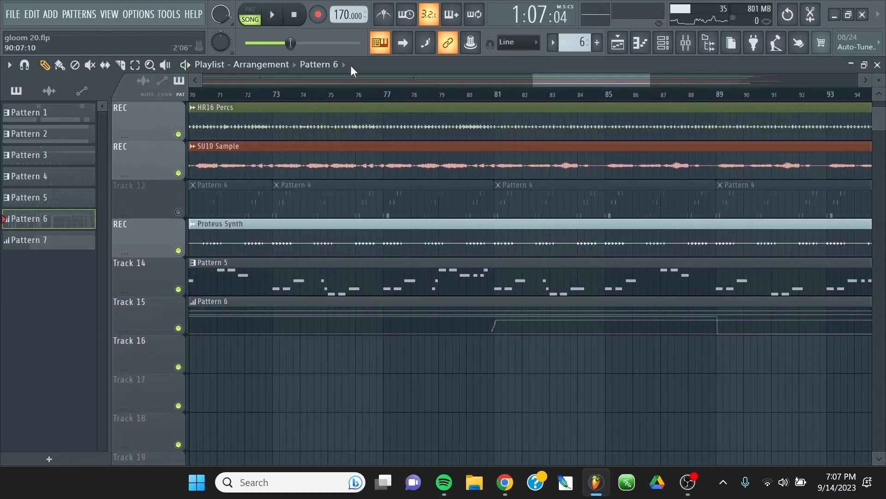
click(360, 94)
key(space)
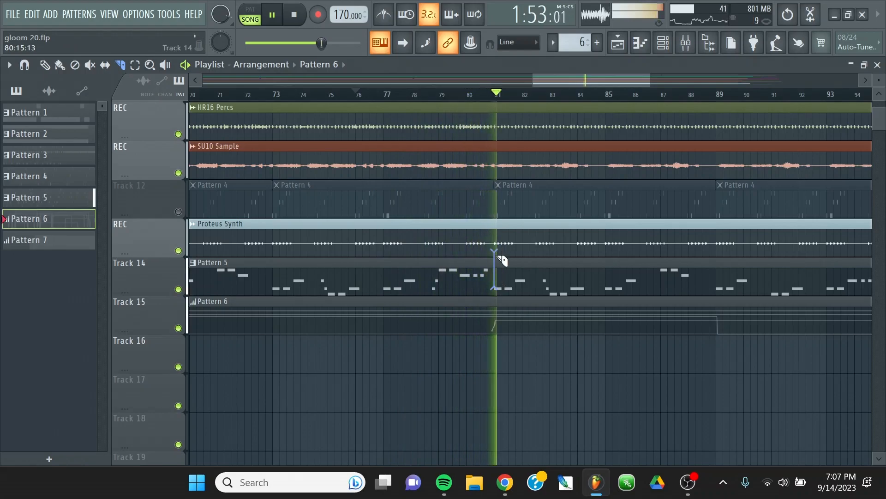
drag(510, 283, 496, 242)
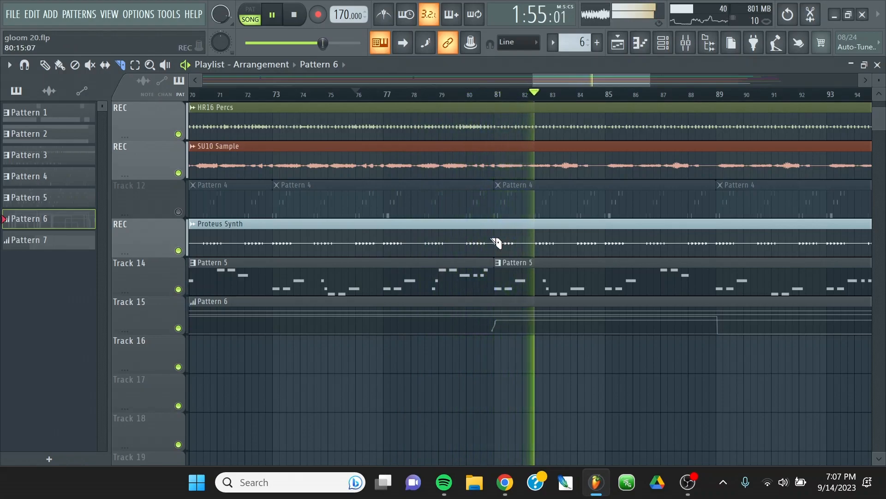
click(44, 64)
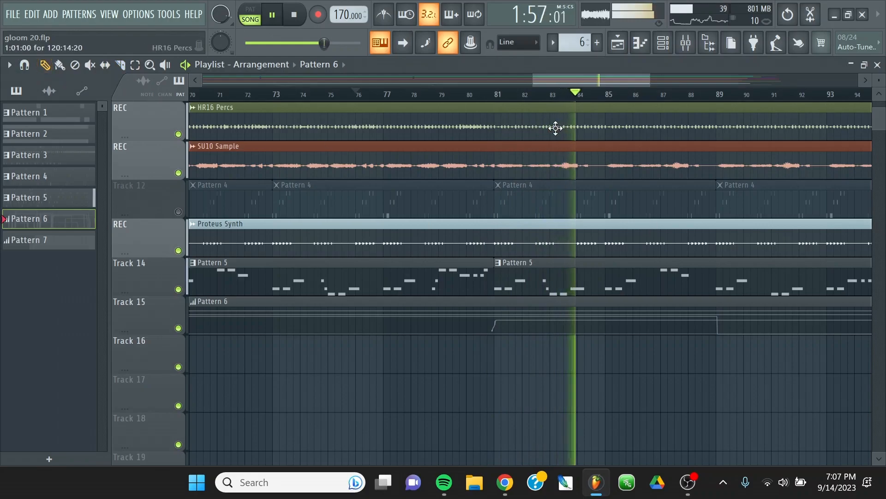
Trim the start of the second sliced Pattern 5 clip to bar 97 and move the clip to bar 81.
scroll(511, 97, down, 3)
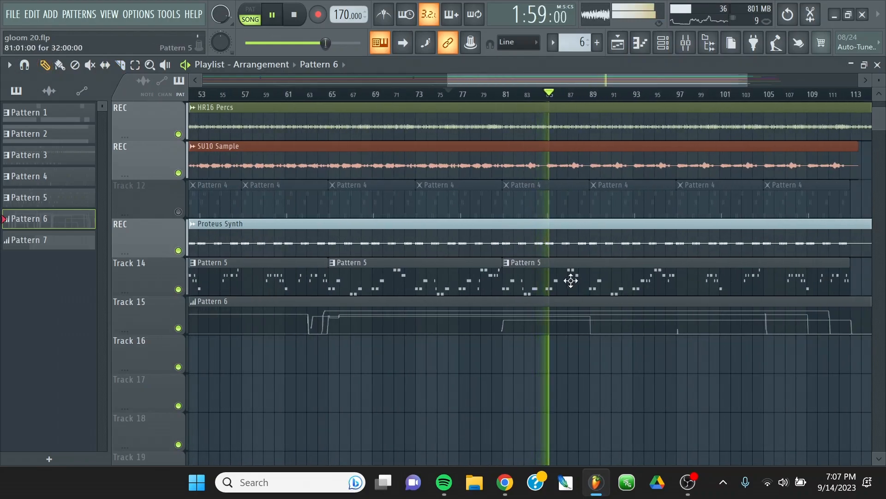
drag(503, 263, 677, 264)
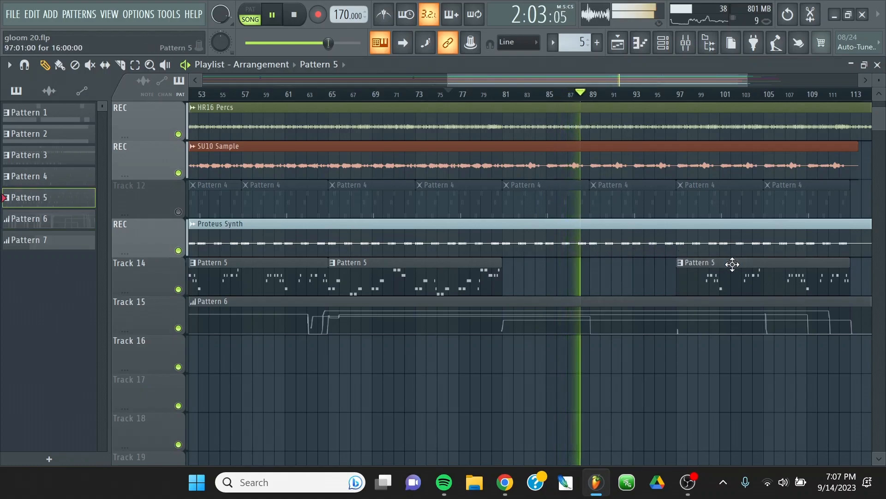
drag(733, 264, 565, 266)
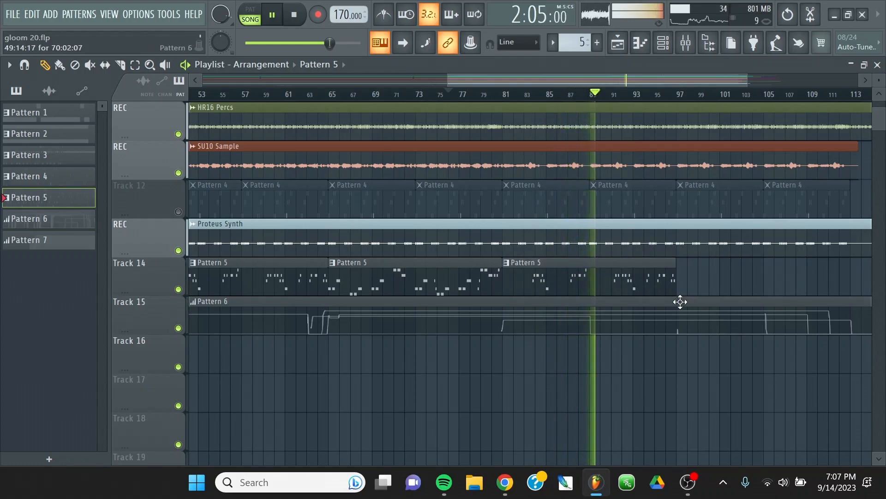
Listen through the section past bar 93 while examining the recorded tracks in the playlist.
drag(498, 82, 564, 71)
scroll(658, 353, up, 3)
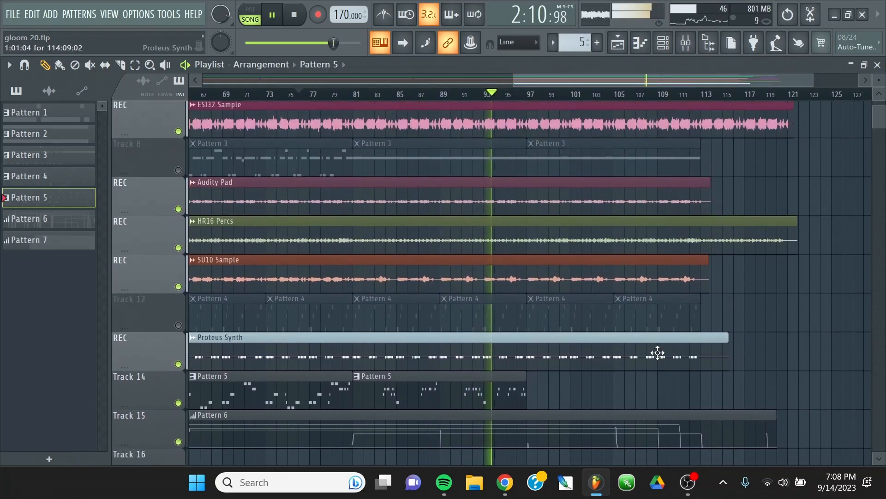
scroll(658, 352, down, 3)
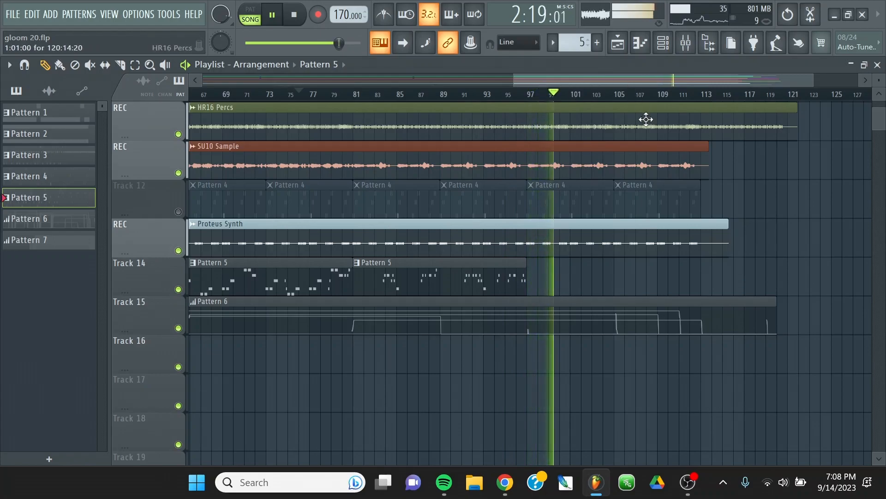
scroll(636, 178, up, 5)
scroll(636, 178, up, 2)
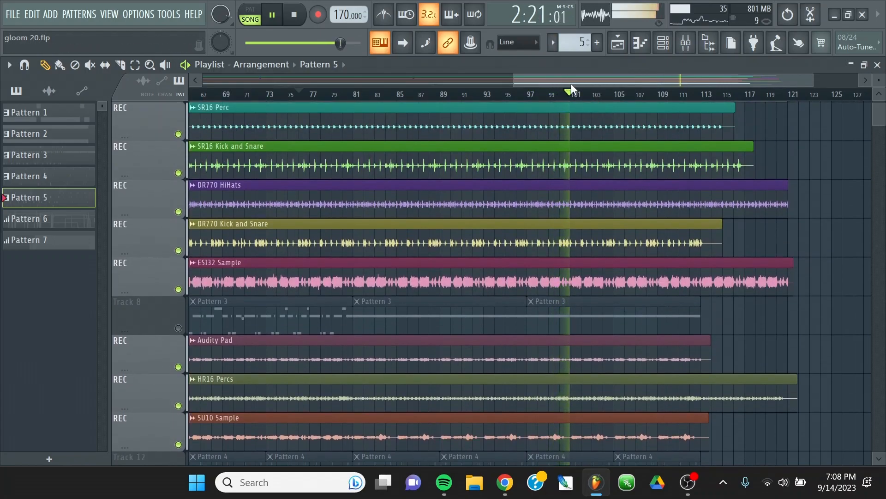
Replay the song from about bar 69 and compare the recorded tracks with the rearranged Pattern 5 clips.
drag(574, 84, 478, 81)
click(423, 93)
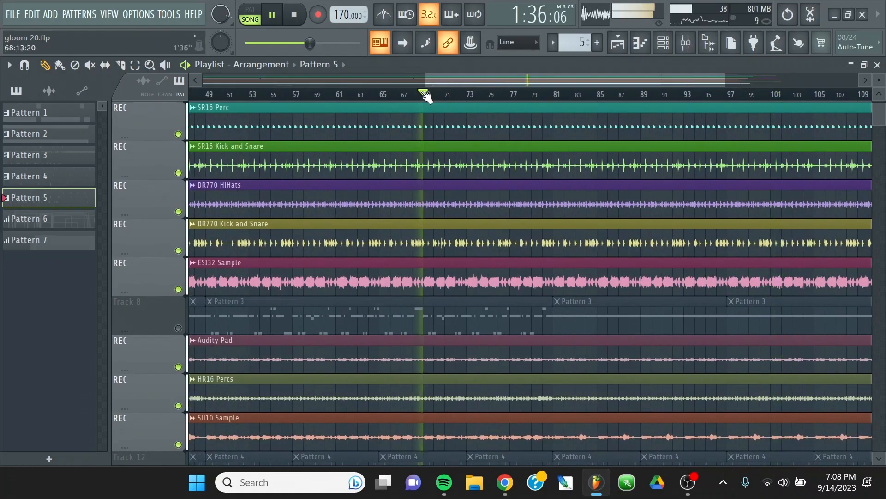
scroll(552, 231, down, 5)
scroll(552, 231, down, 4)
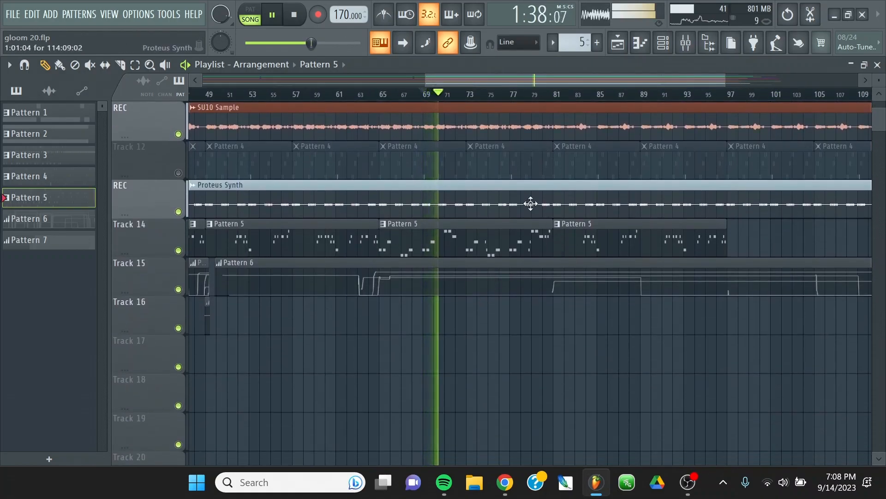
scroll(569, 215, up, 2)
scroll(576, 212, up, 2)
scroll(573, 192, down, 3)
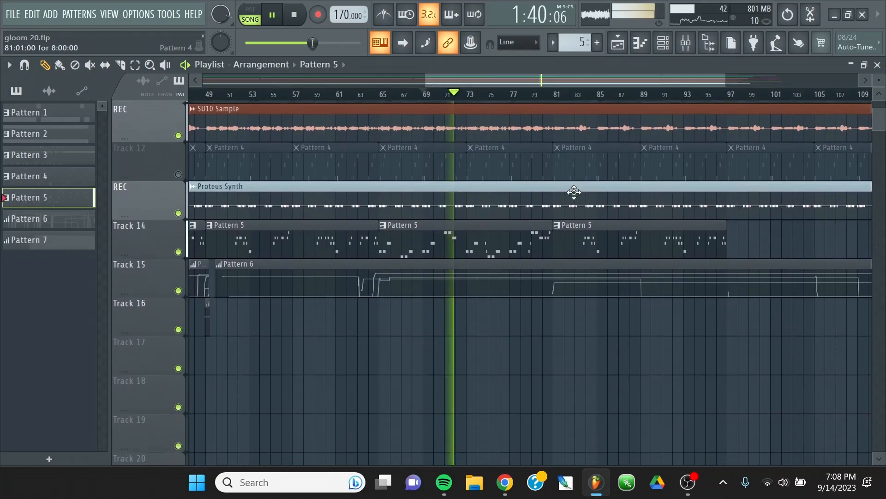
scroll(587, 201, up, 1)
scroll(591, 197, up, 9)
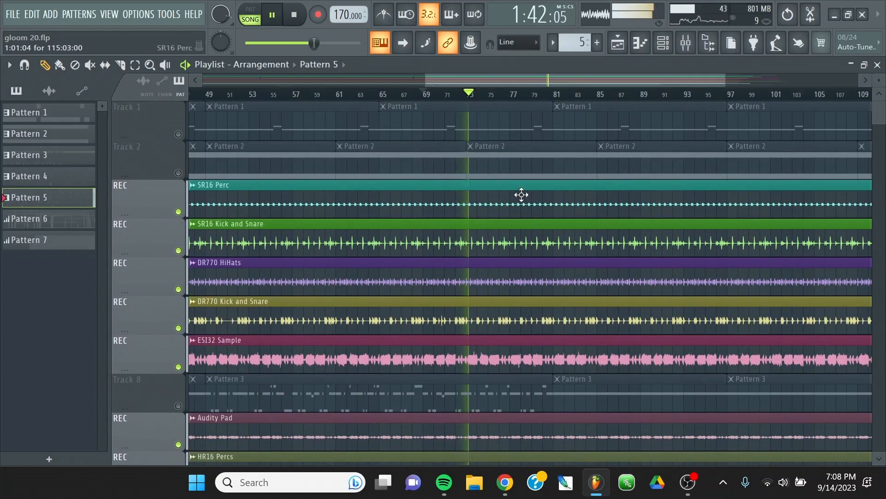
Slice the SR16 Perc clip at bars 73 and 85, and trim the pieces to leave a gap from bar 81 to bar 96.
click(134, 65)
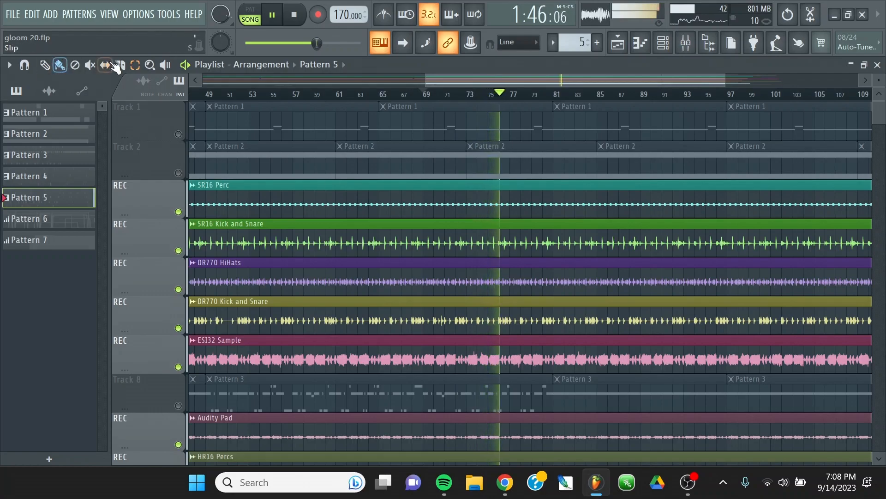
click(119, 66)
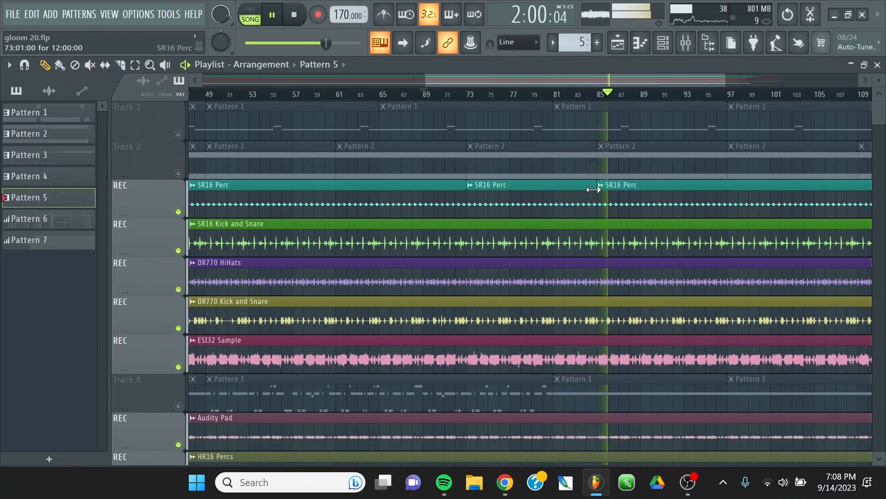
drag(490, 75, 515, 69)
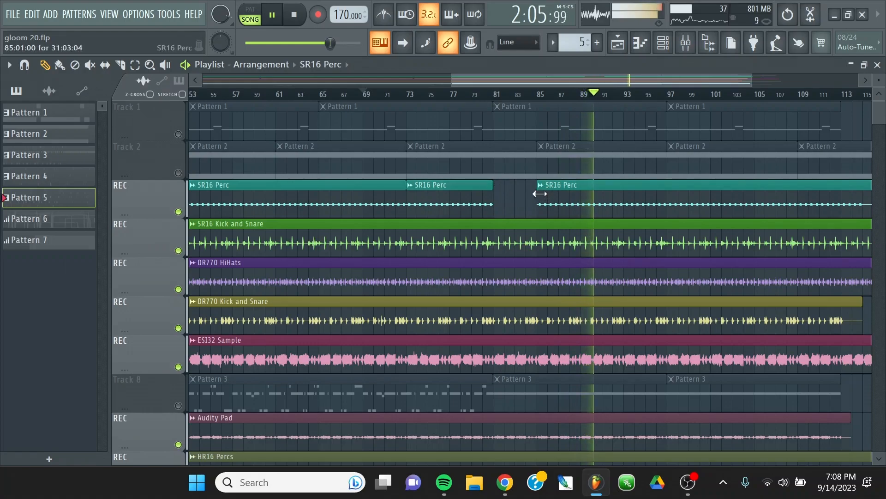
drag(539, 193, 657, 182)
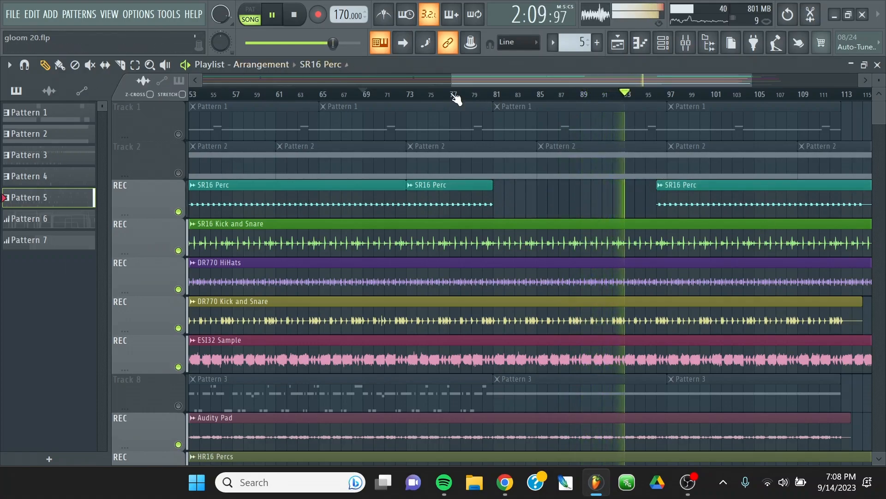
Examine the lower playlist tracks and where their clips end while the song plays past bar 93.
scroll(459, 99, down, 4)
scroll(747, 314, down, 5)
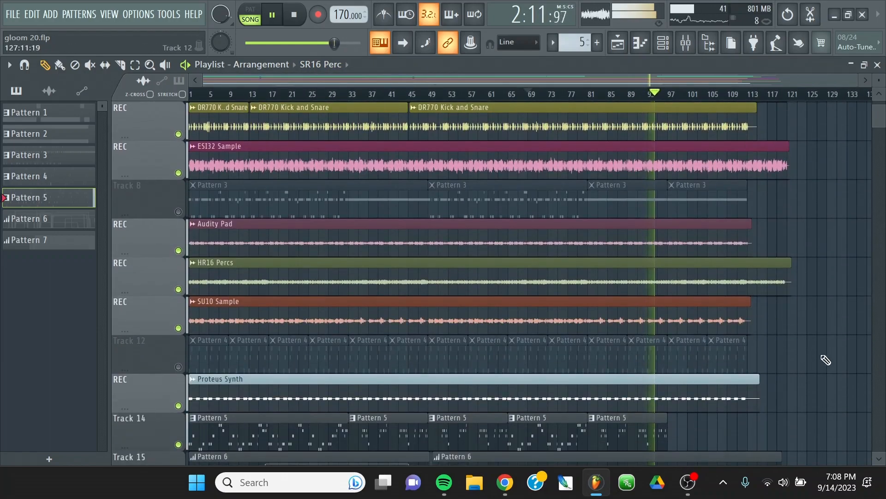
scroll(817, 356, down, 5)
scroll(831, 360, up, 5)
scroll(826, 337, down, 6)
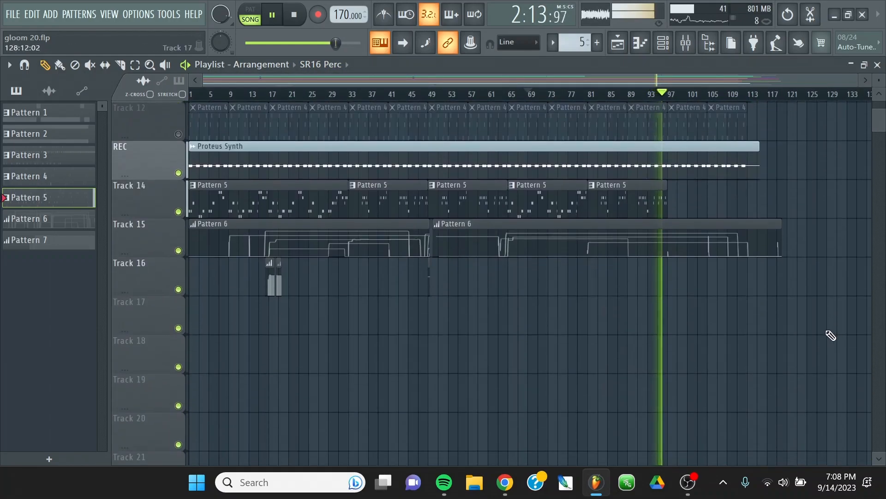
scroll(863, 309, down, 7)
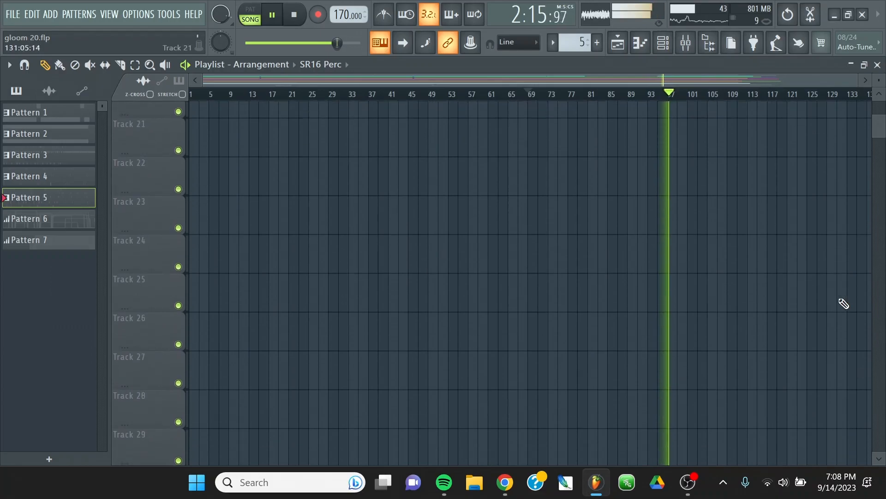
scroll(854, 302, up, 9)
scroll(848, 302, up, 1)
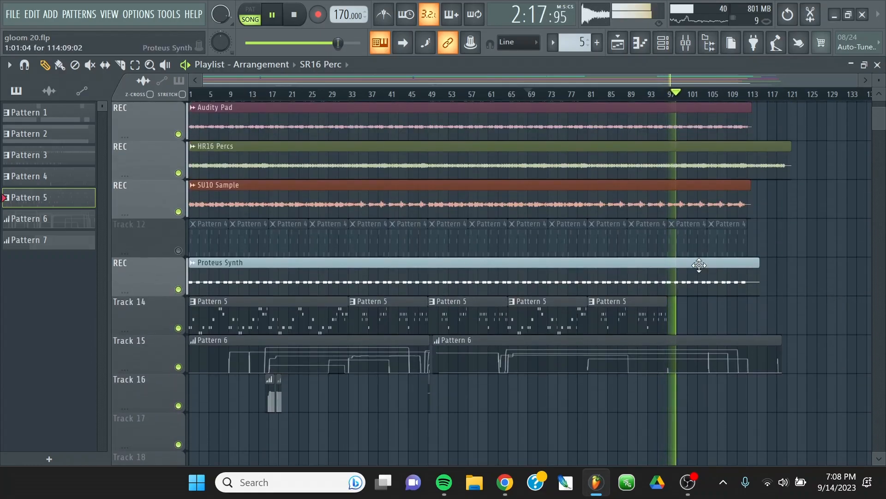
scroll(718, 274, up, 4)
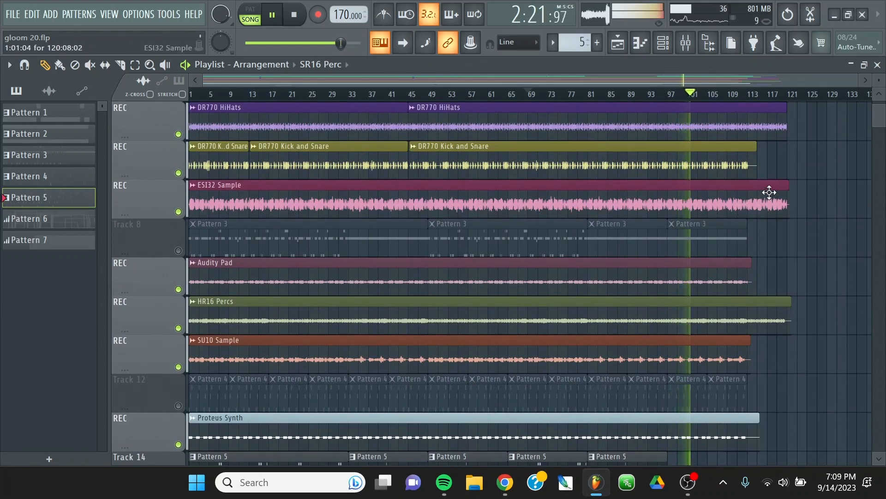
Switch from the playlist to the mixer, restart the song from the beginning and save the project.
click(878, 65)
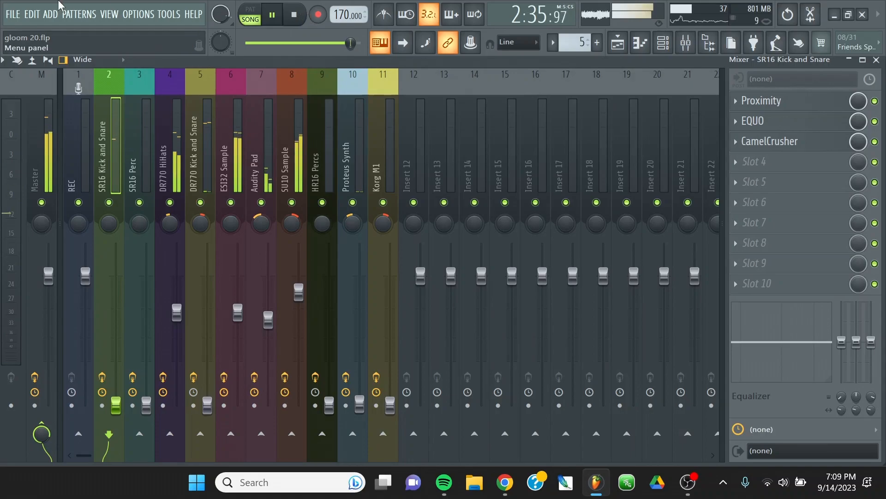
click(296, 18)
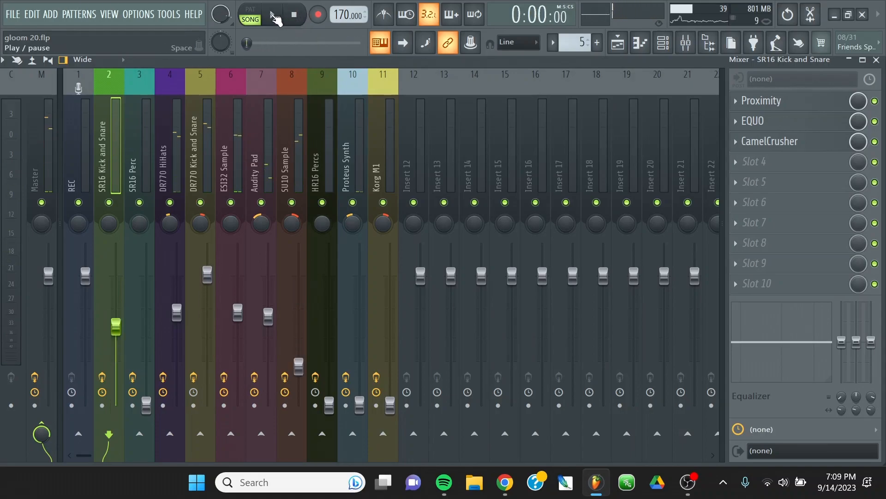
key(space)
click(10, 13)
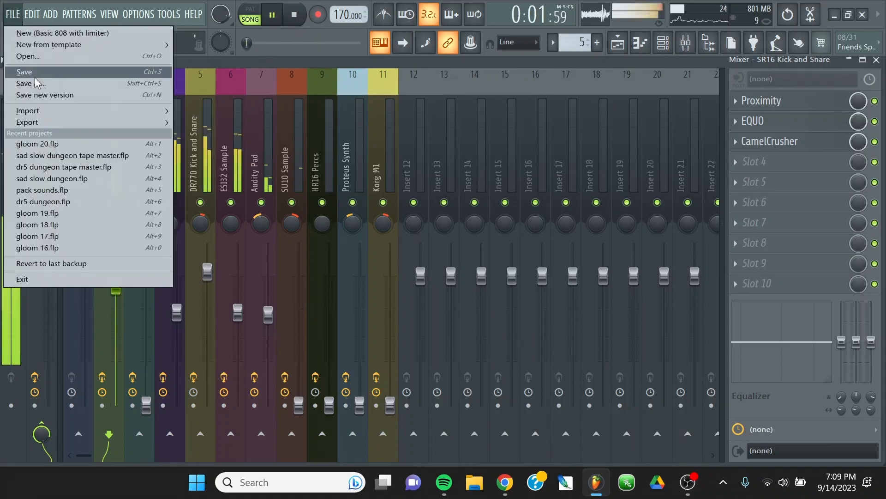
click(116, 71)
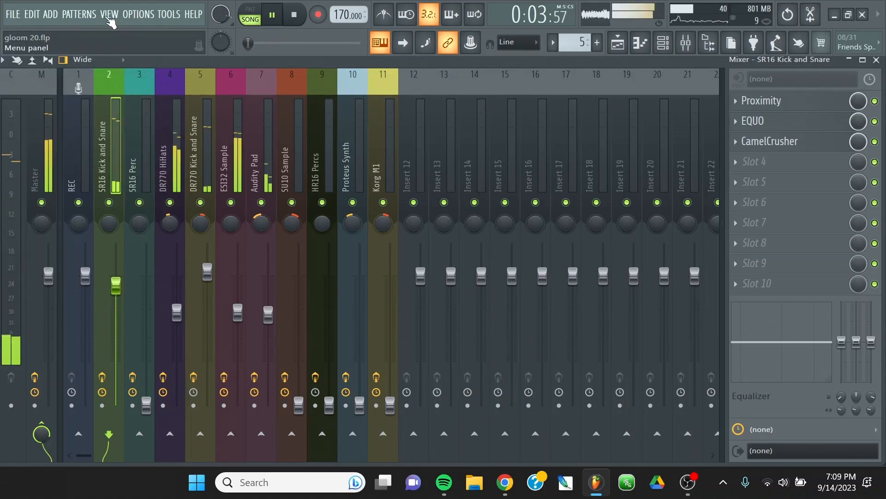
Return to the playlist and restart playback from bar 1 with the opening section in view.
click(109, 14)
click(119, 44)
scroll(303, 251, up, 4)
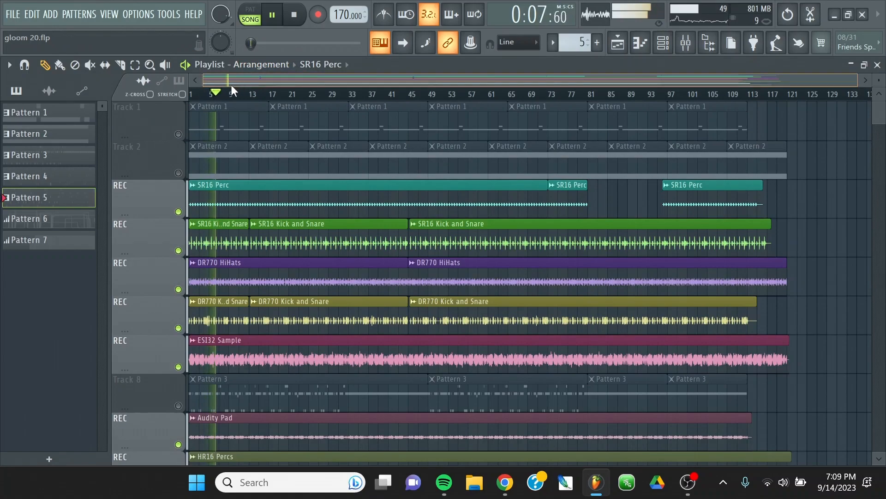
scroll(199, 157, down, 2)
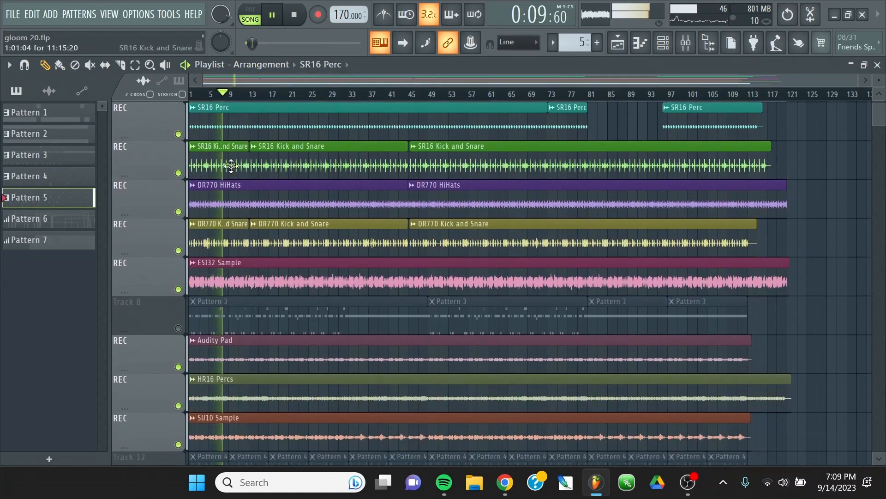
scroll(200, 96, up, 3)
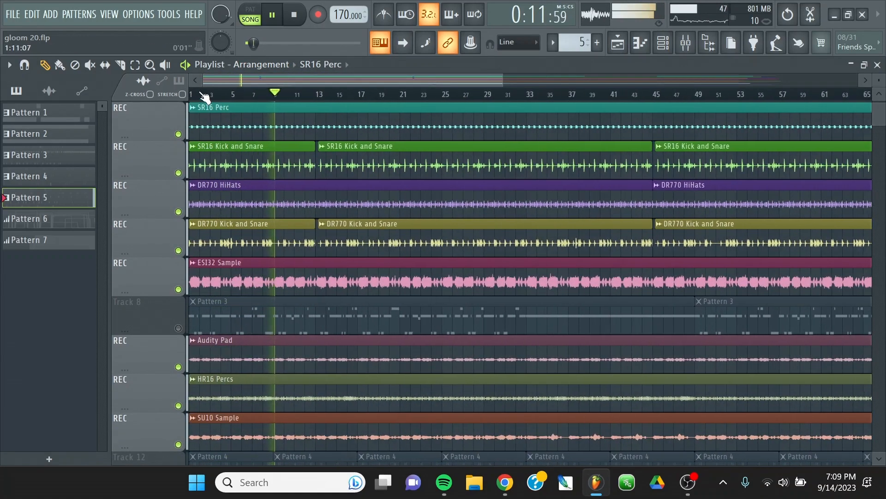
key(space)
key(space)
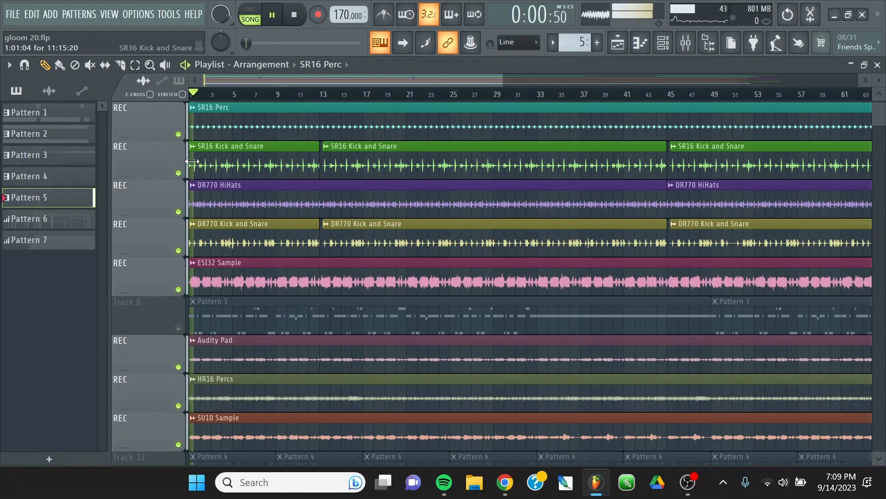
Try trimming the starts of the first SR16 Kick and Snare and DR770 Kick and Snare clips to bar 9.
drag(190, 146, 278, 145)
scroll(284, 259, down, 1)
scroll(283, 259, down, 1)
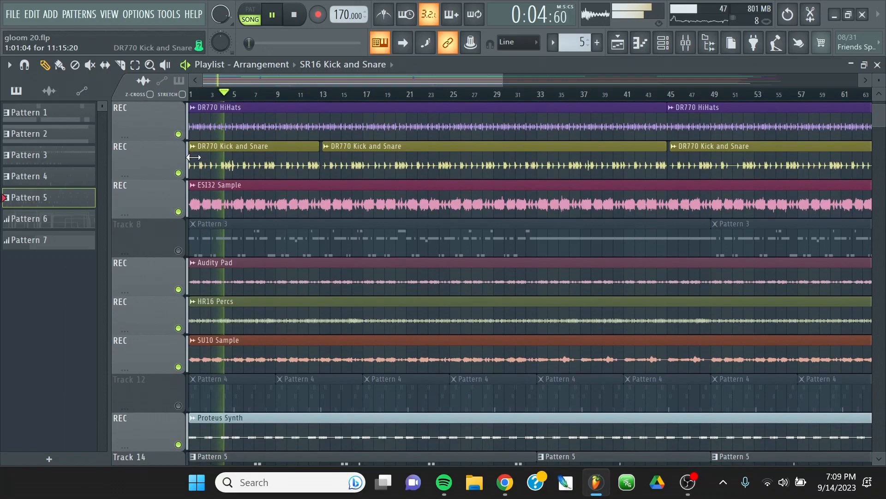
drag(190, 160, 281, 159)
scroll(383, 224, up, 4)
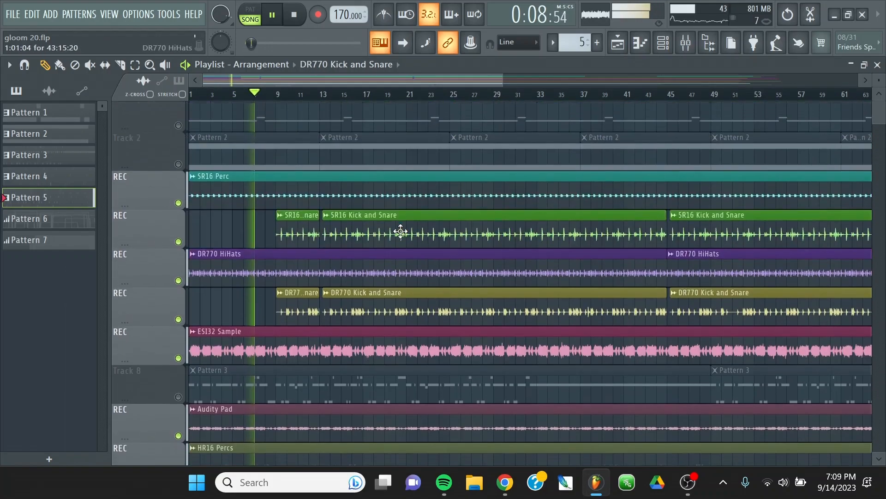
Restart the song from the beginning and try trimming the start of the Audity Pad clip to bar 9.
scroll(461, 228, down, 3)
scroll(463, 228, up, 3)
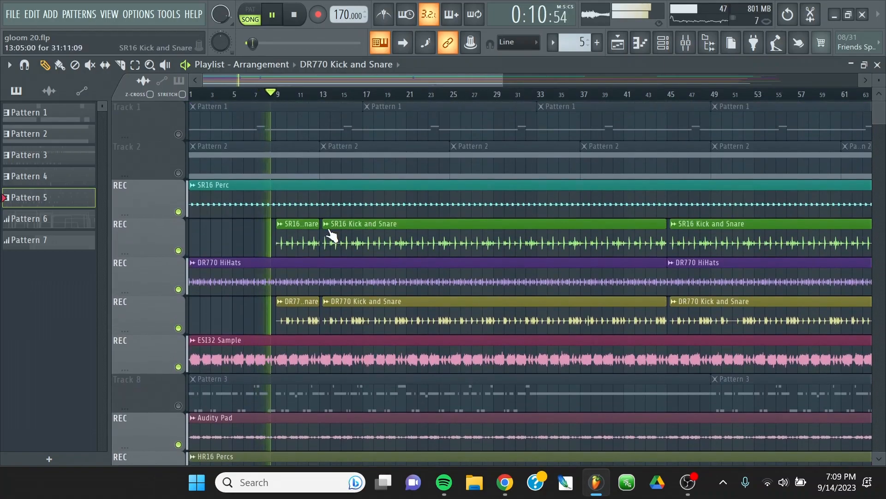
scroll(319, 219, down, 6)
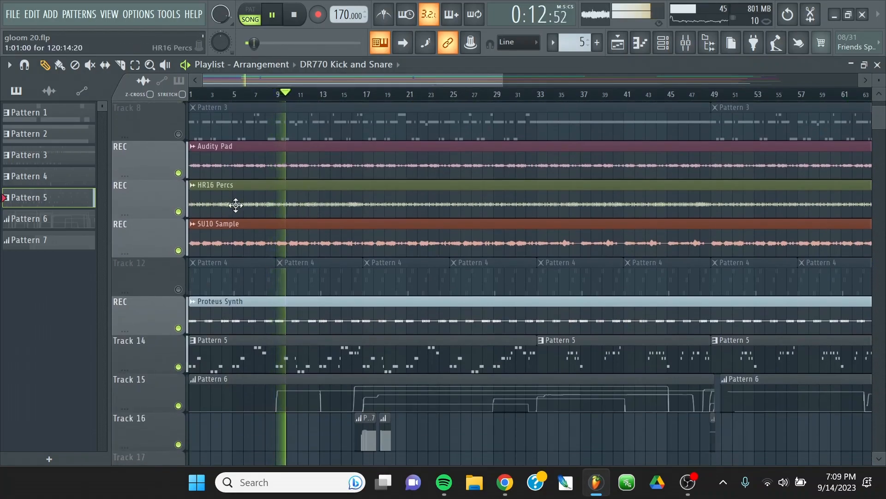
scroll(235, 204, up, 2)
key(space)
key(space)
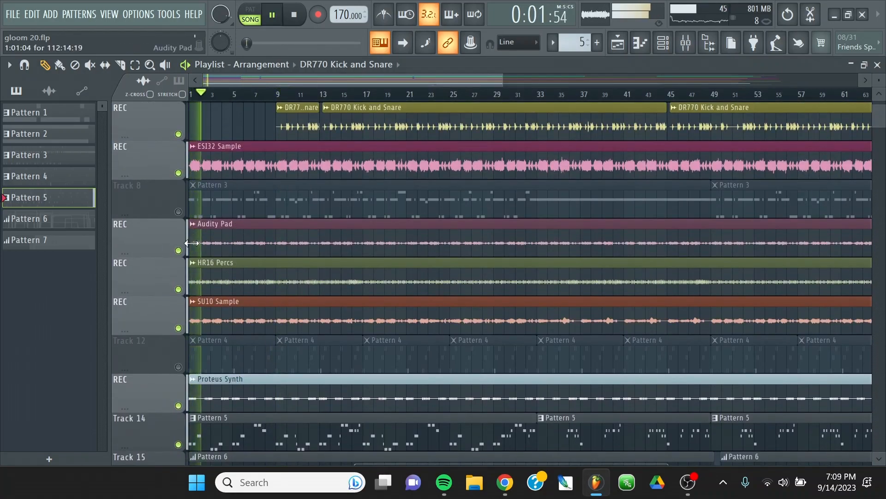
drag(189, 231, 277, 231)
scroll(377, 295, down, 4)
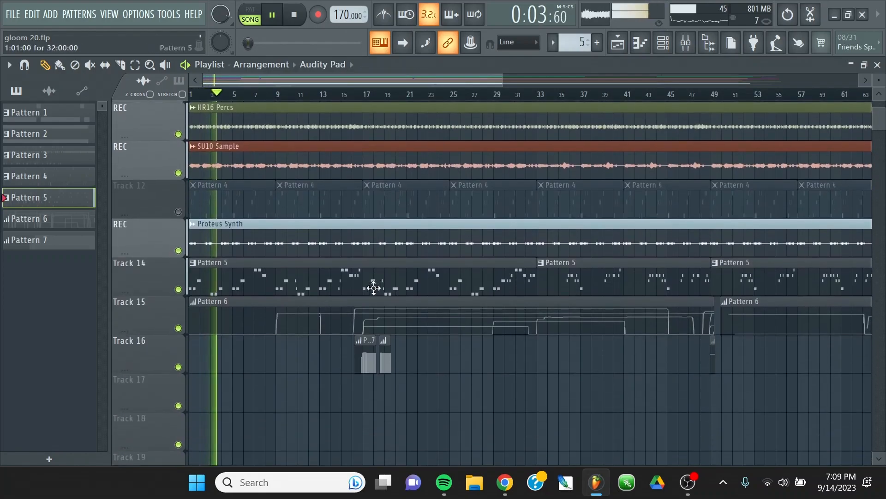
Listen to the opening with the trimmed clips and replay the lead-in to bar 9 from bar 6.
scroll(370, 287, up, 4)
scroll(380, 279, up, 3)
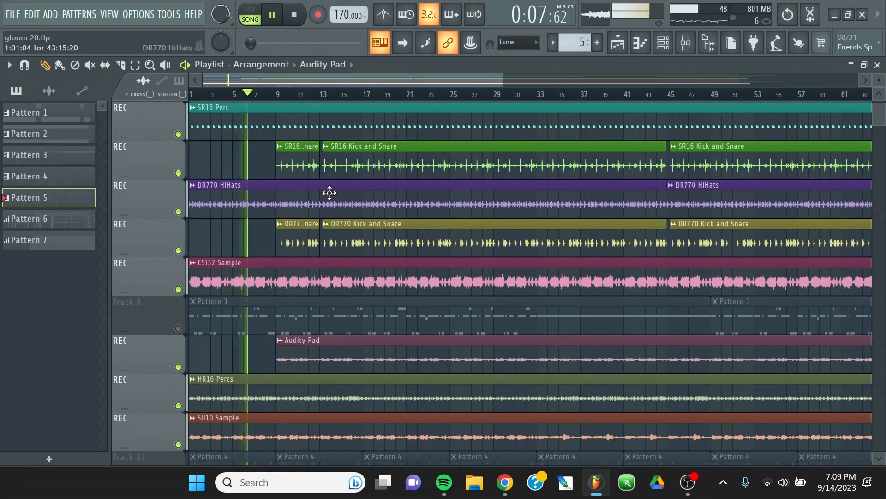
scroll(340, 200, down, 2)
scroll(365, 202, up, 4)
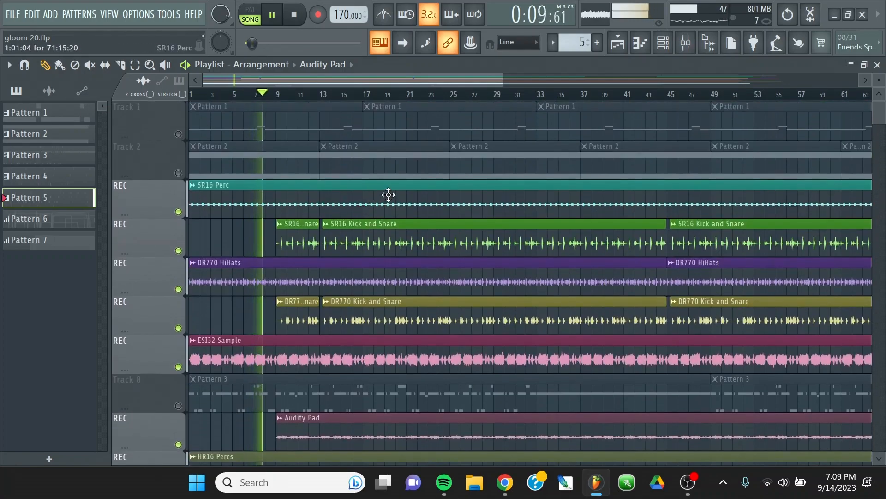
scroll(425, 196, down, 4)
scroll(237, 200, up, 4)
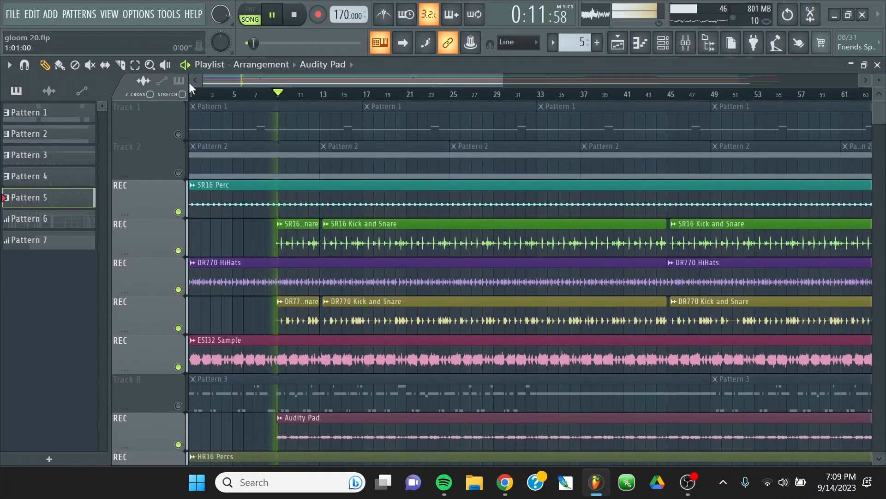
scroll(248, 94, up, 3)
click(248, 95)
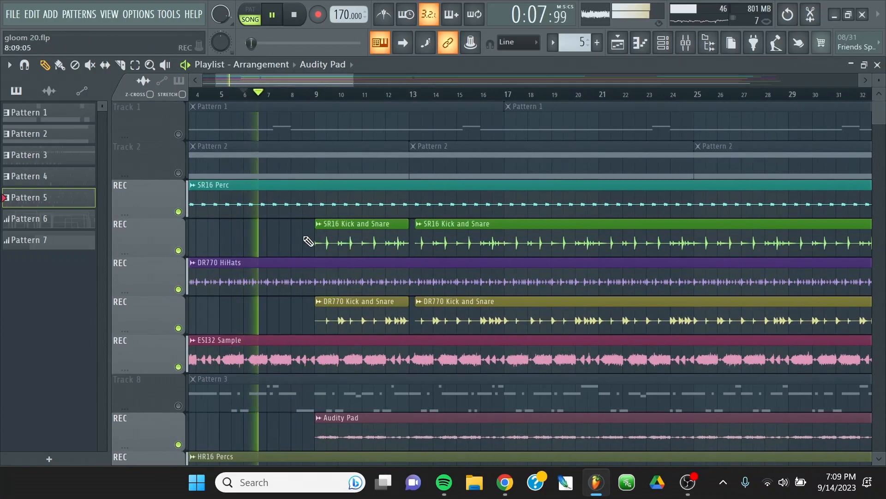
Extend the first DR770 Kick and Snare, SR16 Kick and Snare and Audity Pad clips back to bar 1.
drag(316, 319, 70, 319)
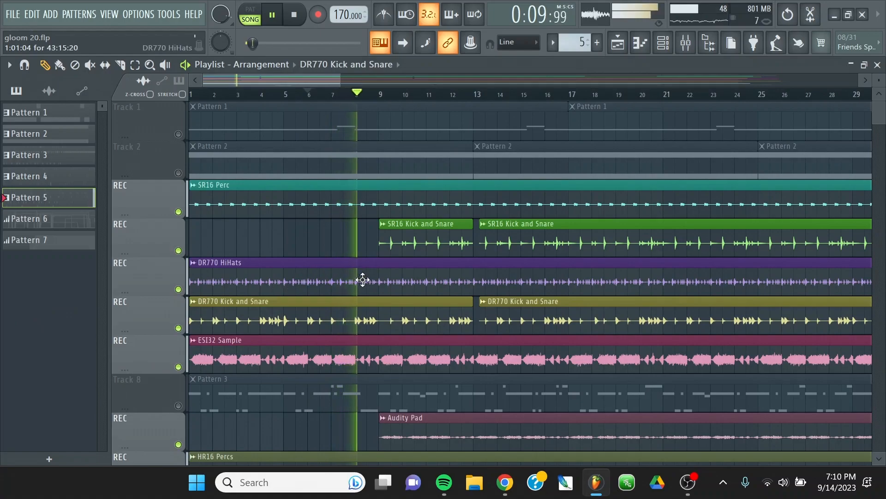
drag(380, 235, 189, 238)
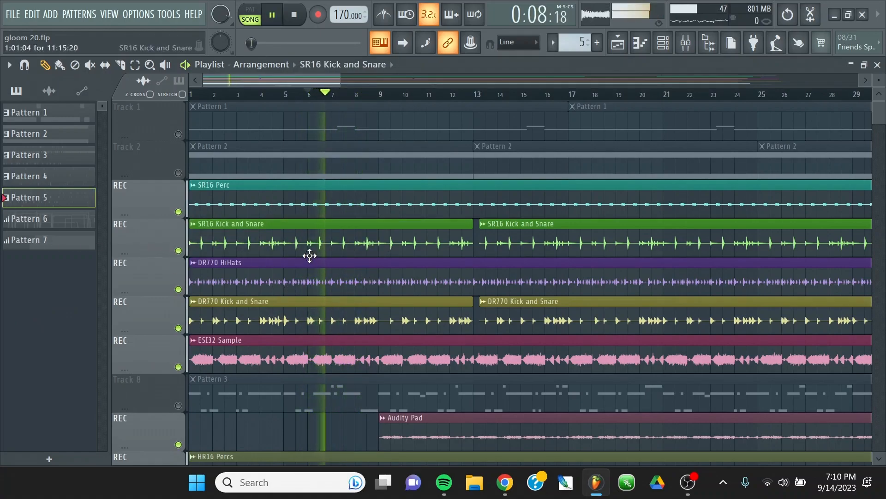
scroll(314, 257, down, 3)
scroll(322, 258, up, 1)
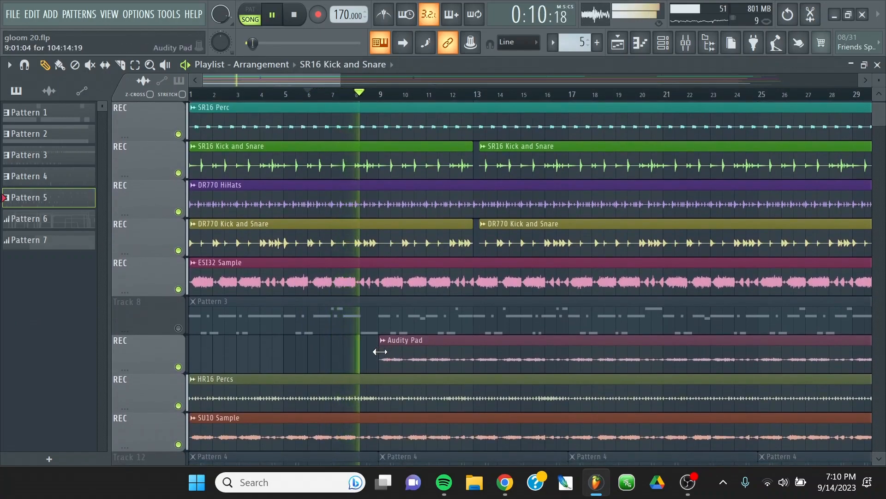
drag(379, 351, 190, 360)
scroll(418, 305, up, 2)
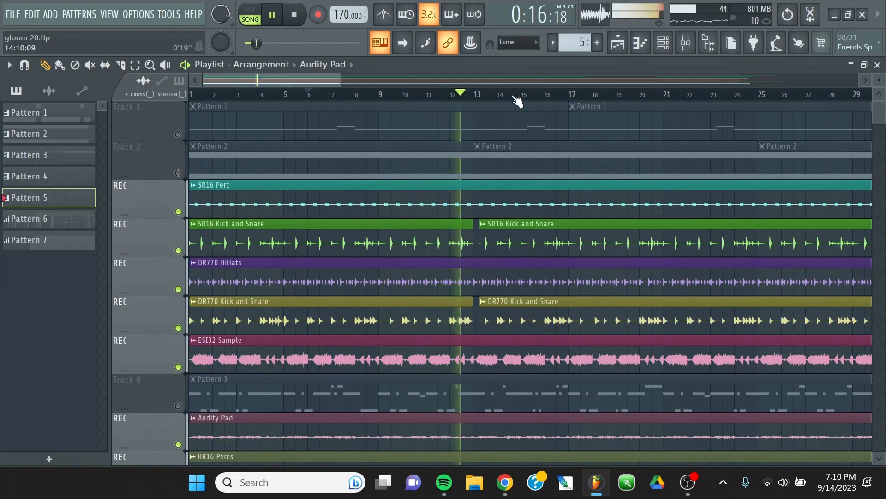
Check the kick and snare cuts at bar 13, stop playback and show the mixer.
scroll(517, 99, up, 5)
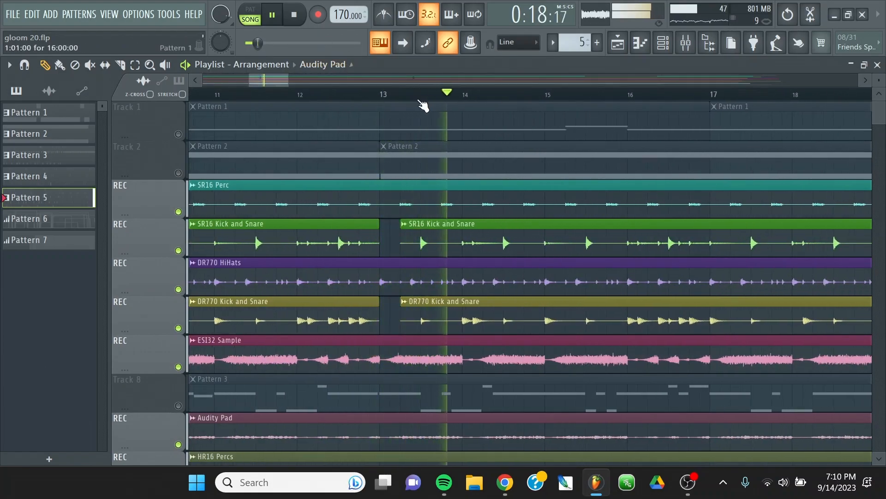
scroll(480, 97, down, 5)
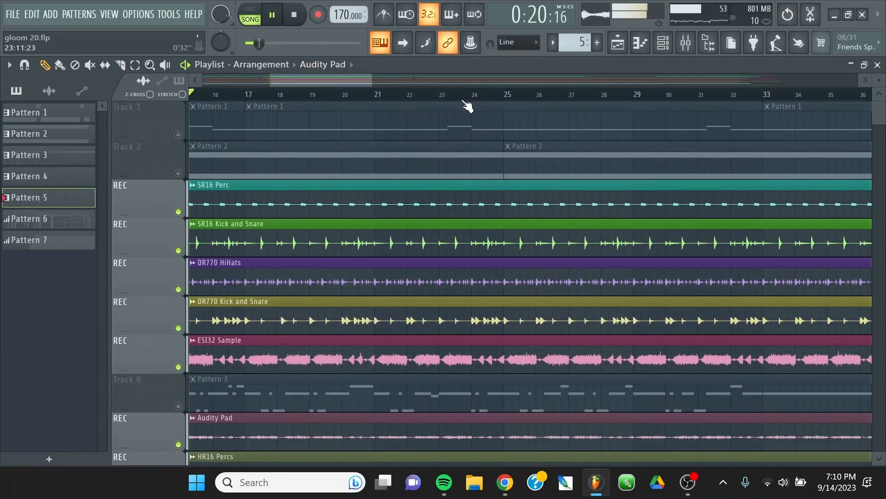
scroll(467, 105, down, 10)
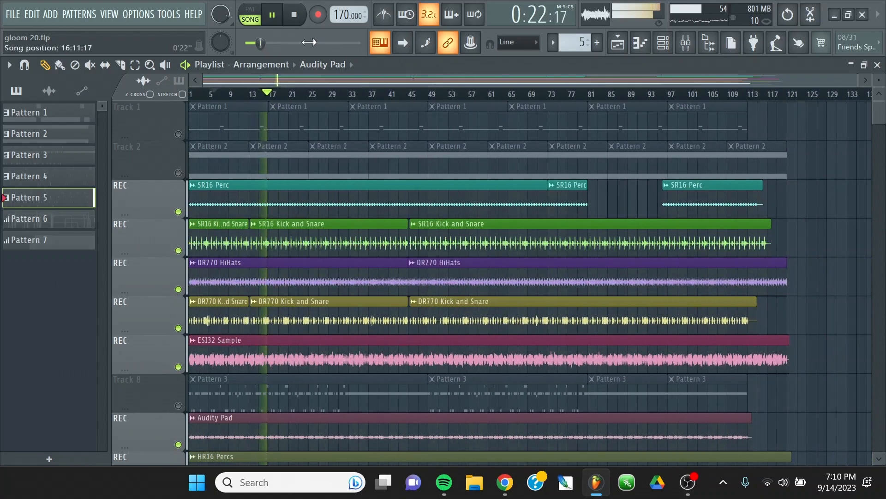
click(299, 18)
key(F9)
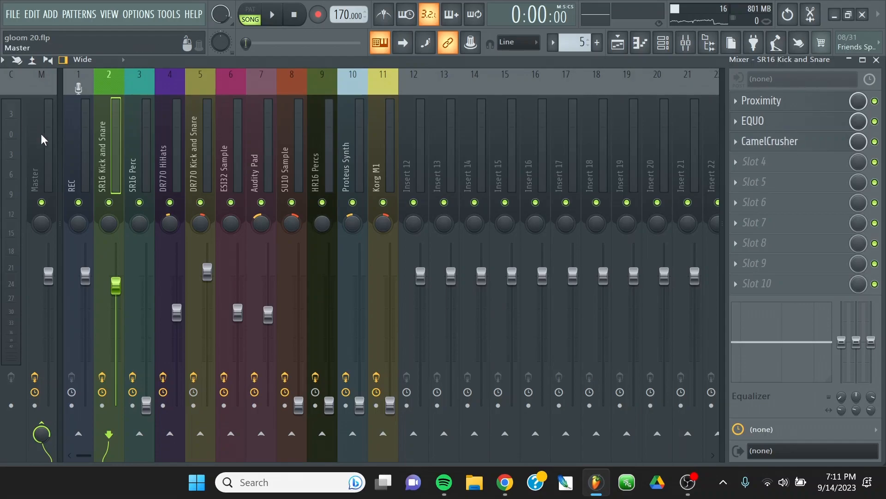
Review the effects on the SR16 Perc, DR770 HiHats and DR770 Kick and Snare mixer tracks, including the Fruity Reeverb 2 settings.
click(144, 164)
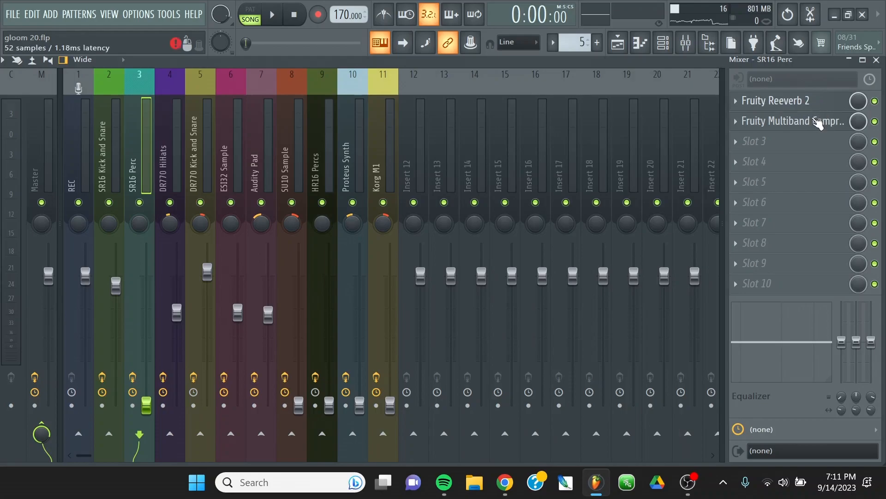
click(792, 106)
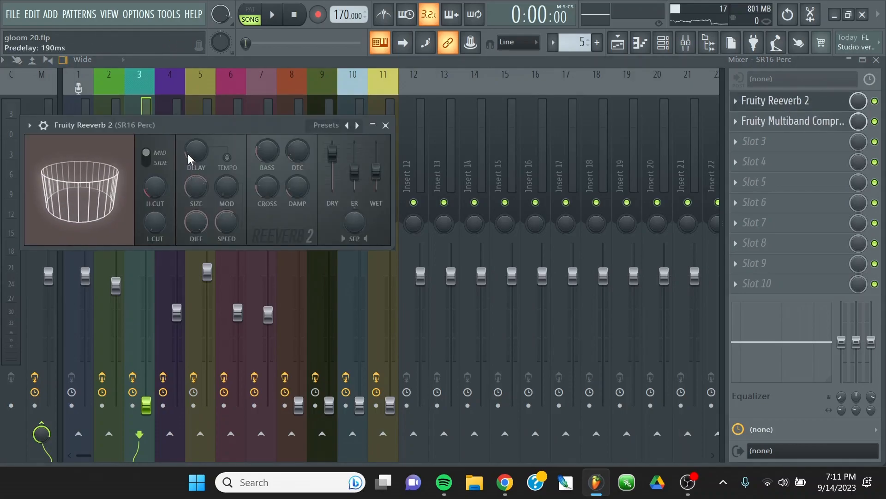
click(386, 125)
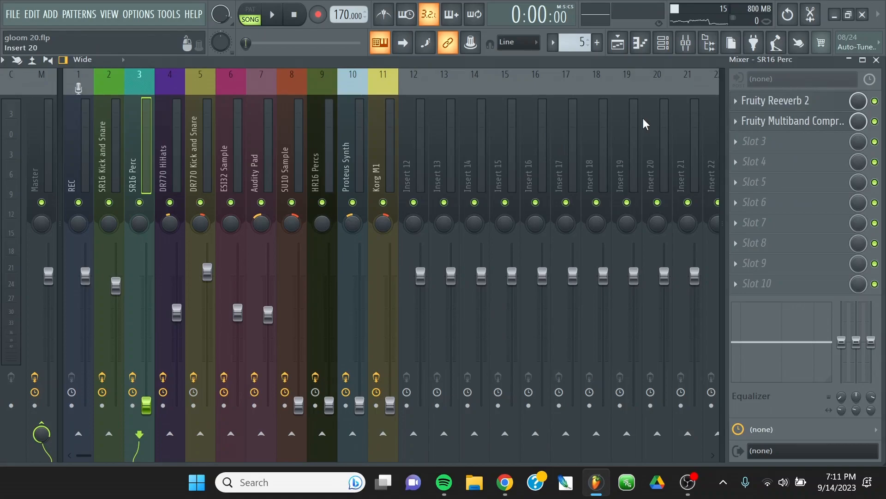
click(172, 160)
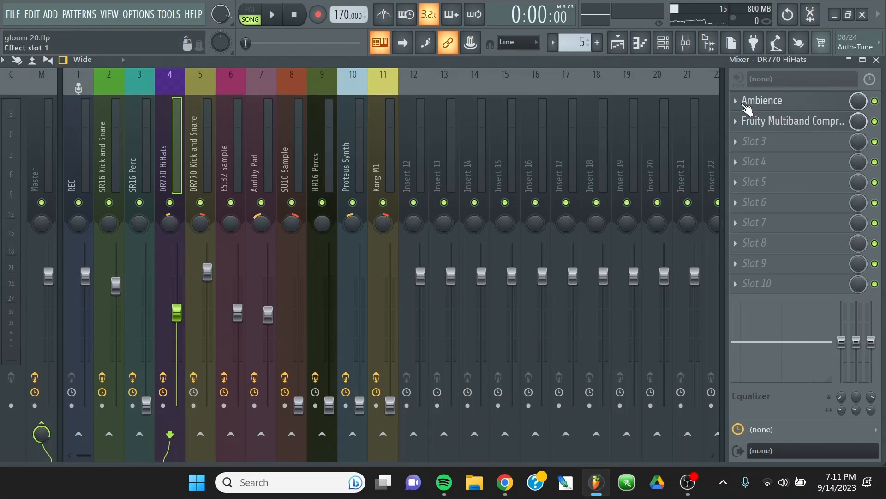
click(200, 135)
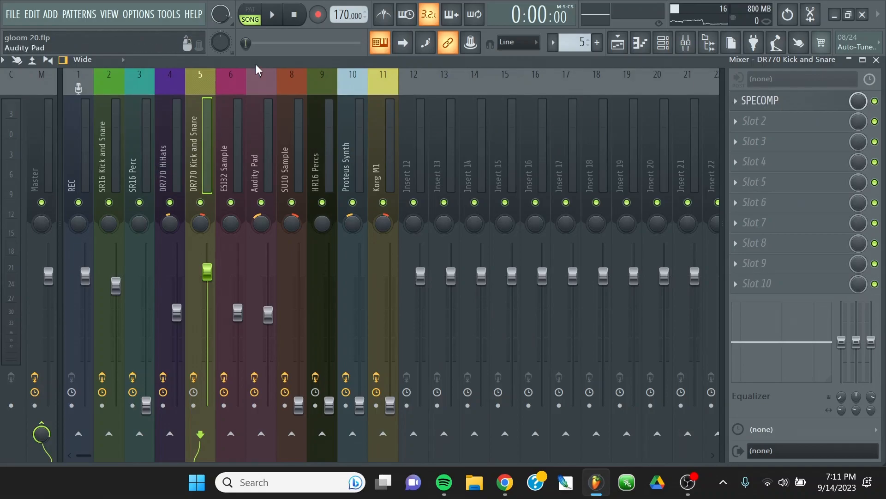
Close the playlist and inspect the DR770 Kick and Snare channel's sample settings, including its reverse polarity option.
drag(256, 64, 169, 207)
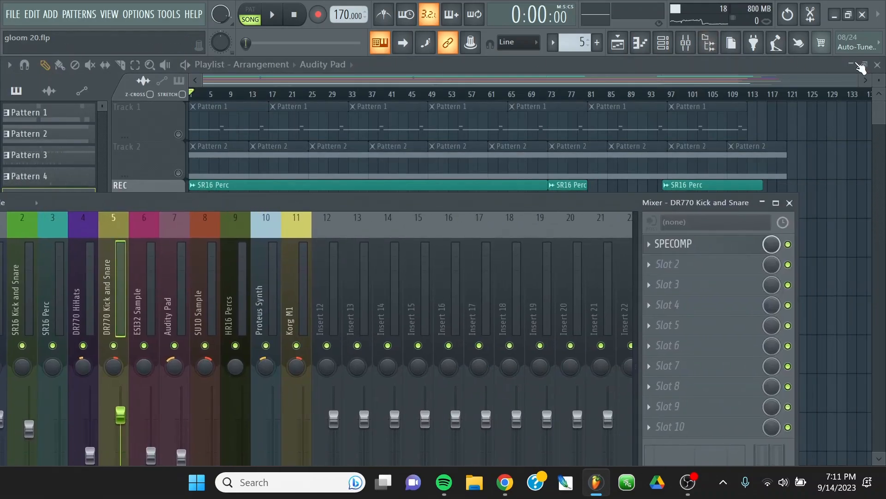
click(877, 65)
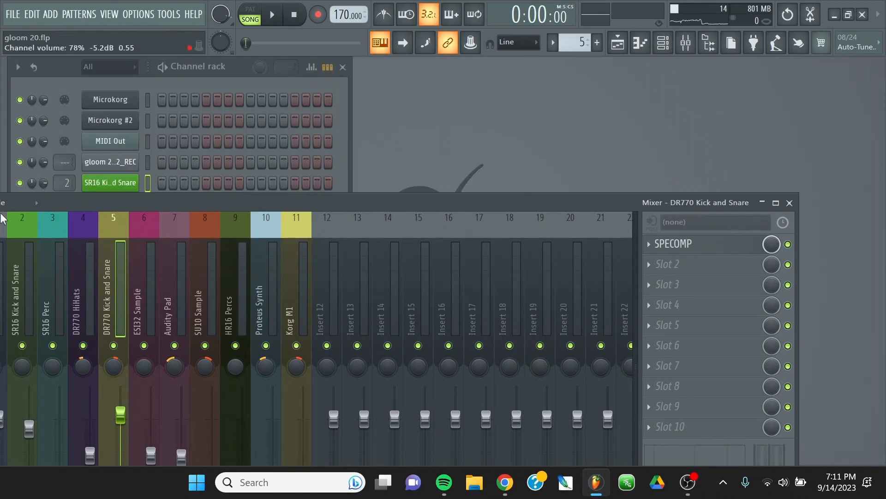
click(341, 143)
click(110, 244)
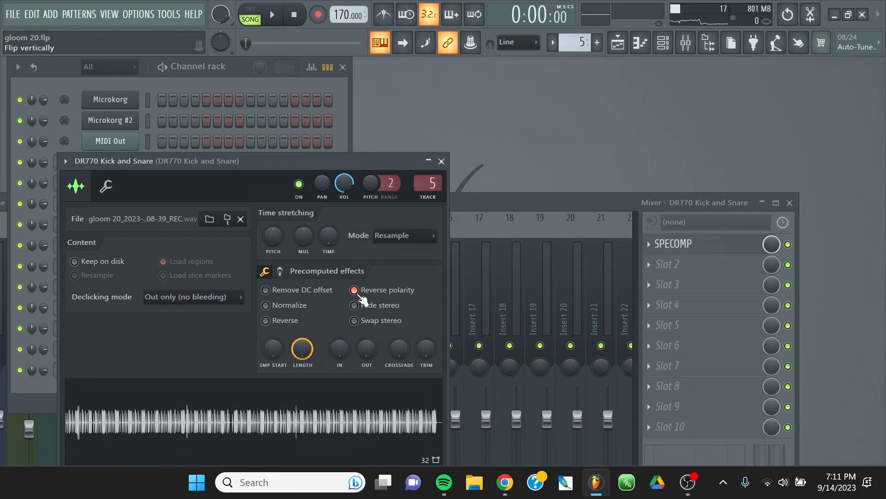
click(442, 161)
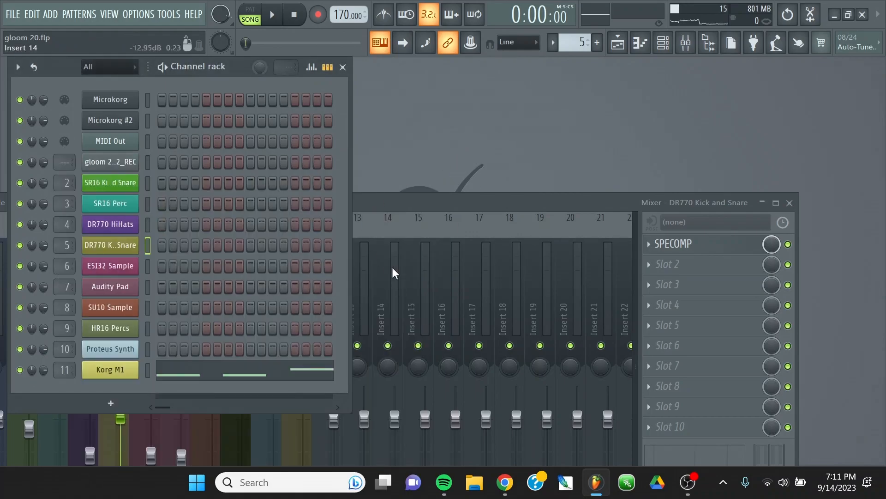
Examine the effect chains on the SR16 Kick and Snare, ESI32 Sample, SU10 Sample and HR16 Percs mixer tracks.
drag(403, 209, 428, 104)
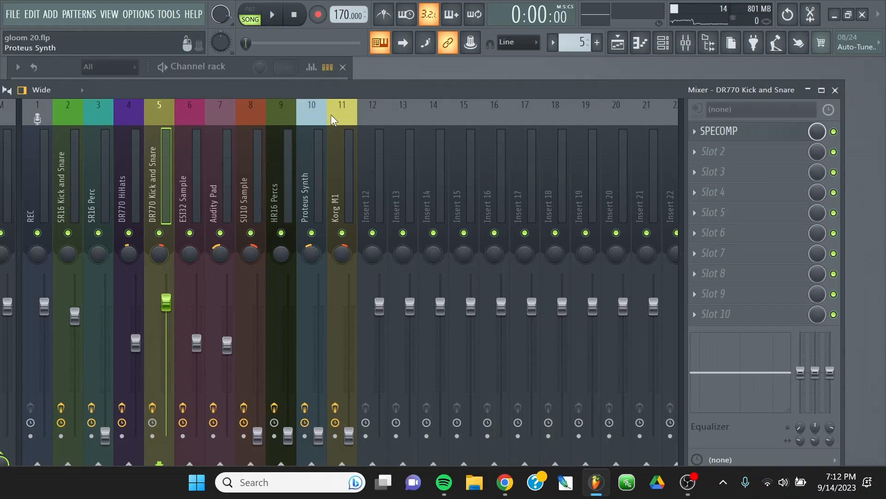
click(62, 189)
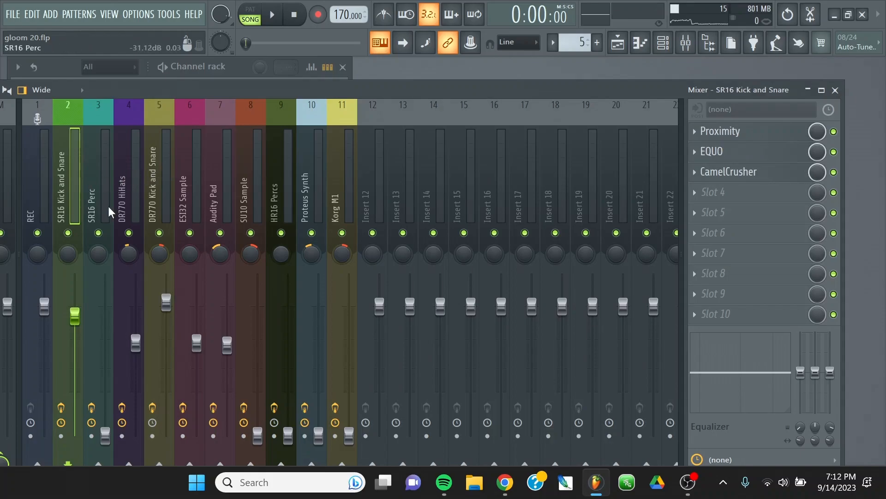
click(192, 182)
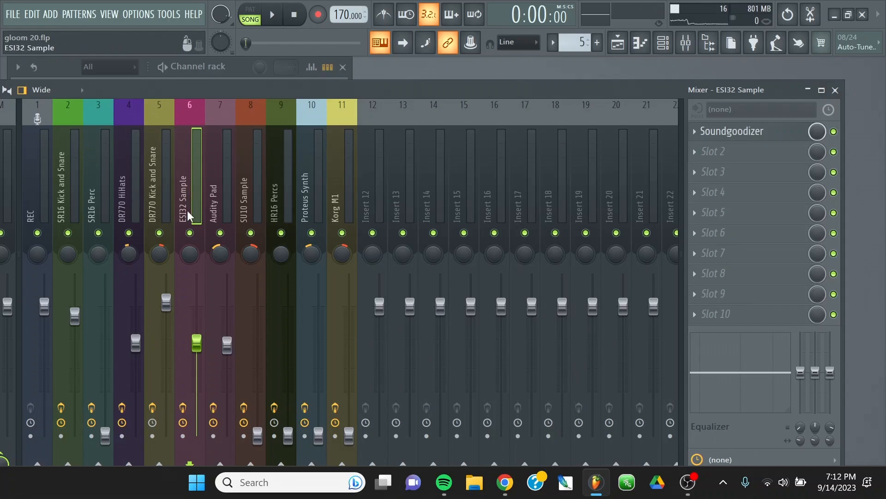
click(245, 176)
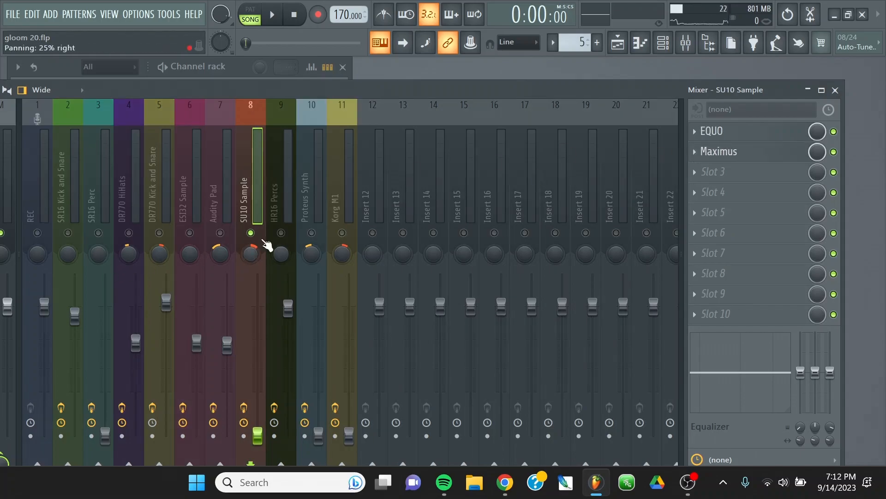
click(287, 210)
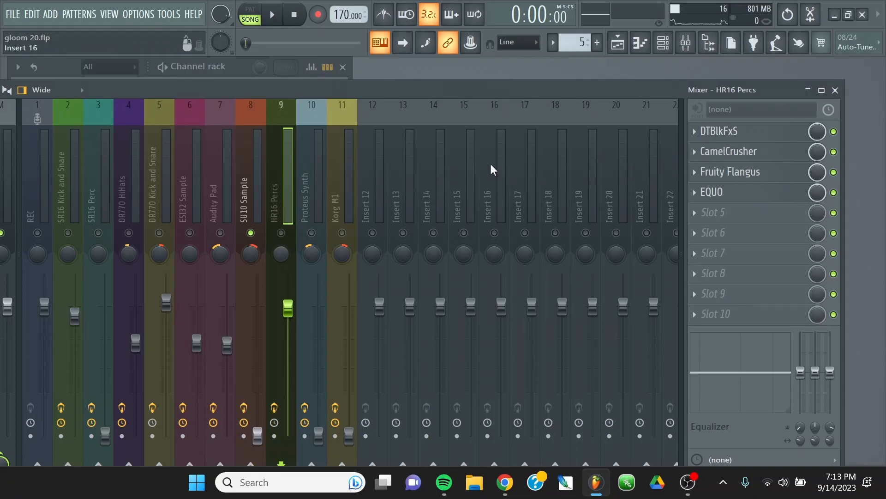
Inspect the DTBlkFxS settings on the HR16 Percs track and close the plugin.
drag(577, 94, 545, 82)
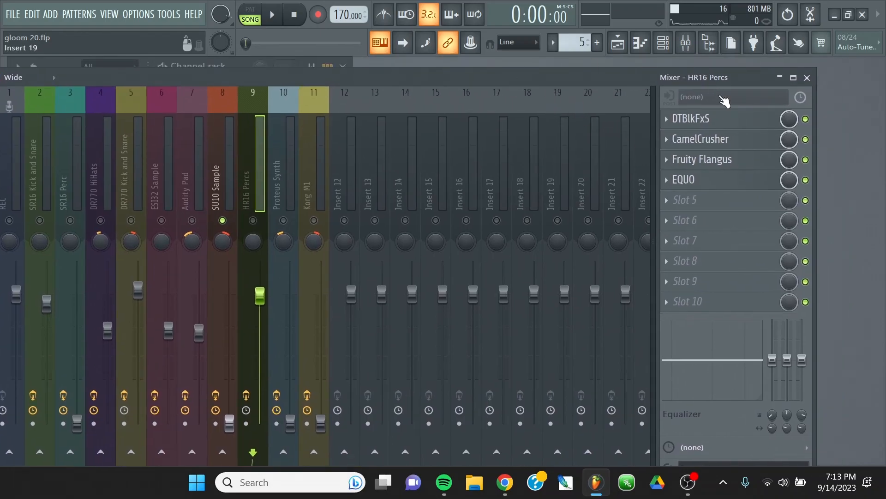
click(722, 121)
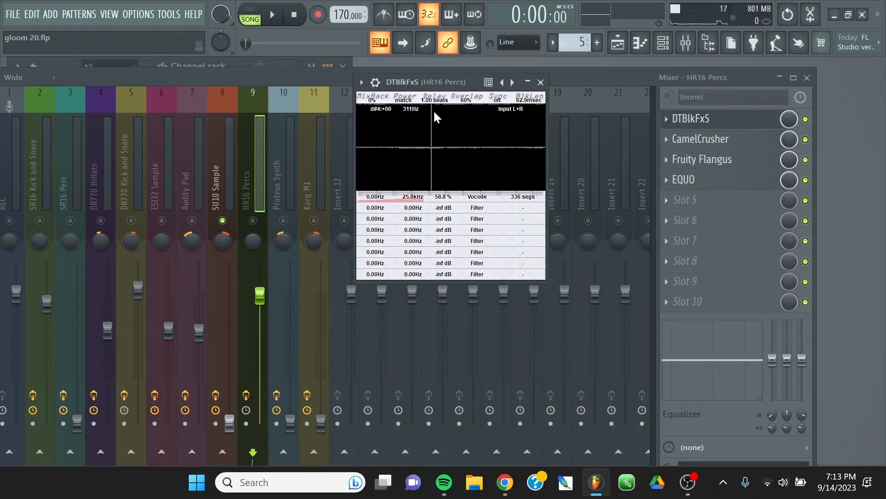
drag(438, 87, 414, 121)
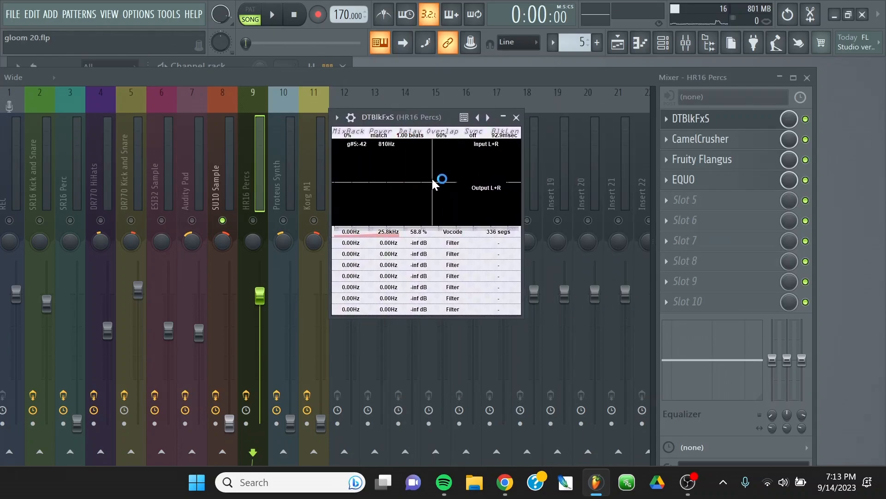
drag(409, 118, 472, 116)
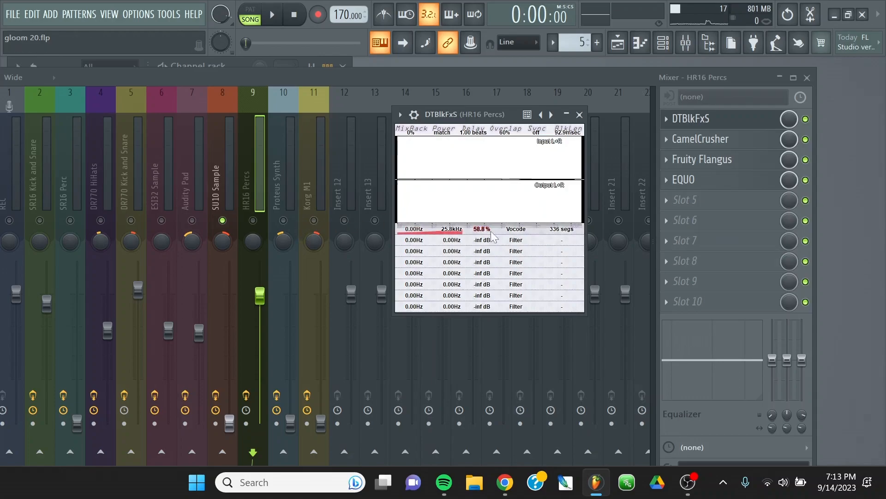
click(580, 114)
Look over the recorded clips in the playlist from bar 1 down to the Pattern 5, 6 and 7 tracks, and close it.
click(113, 14)
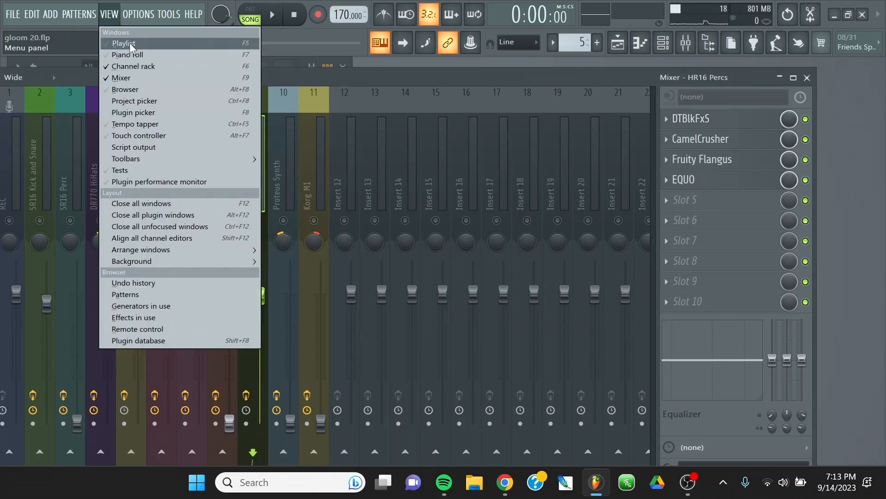
click(129, 42)
scroll(319, 197, down, 1)
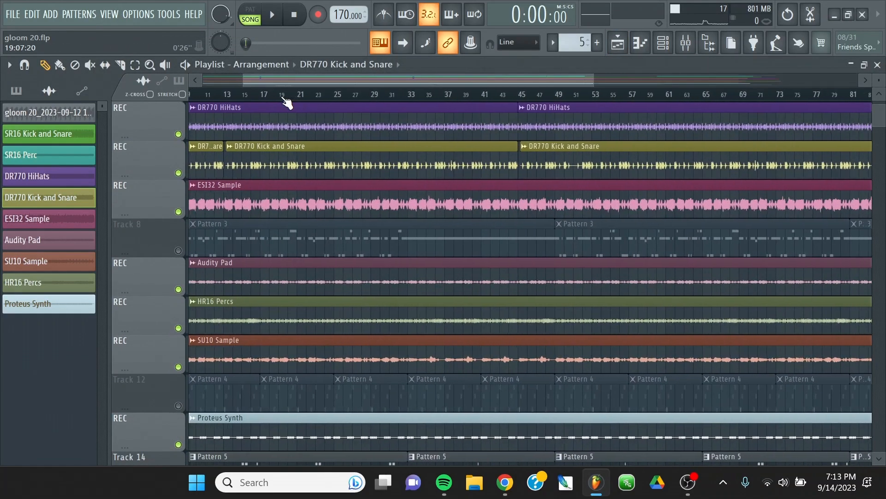
scroll(309, 100, up, 5)
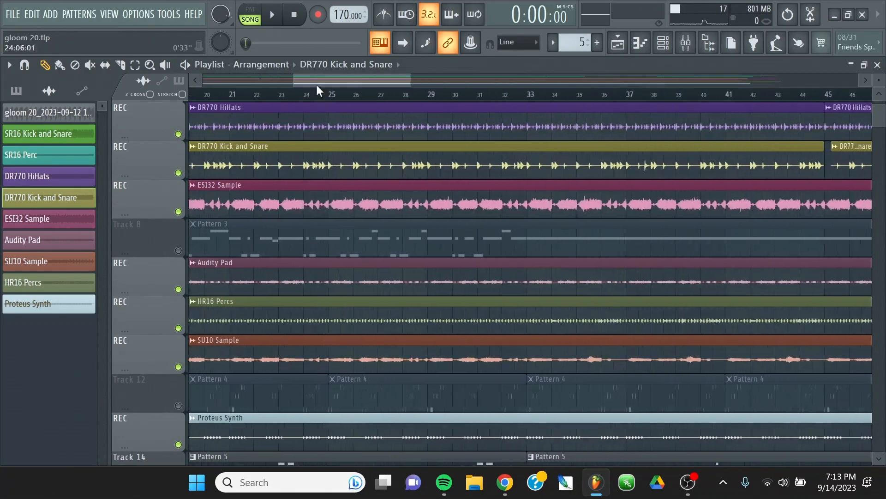
drag(325, 81, 25, 68)
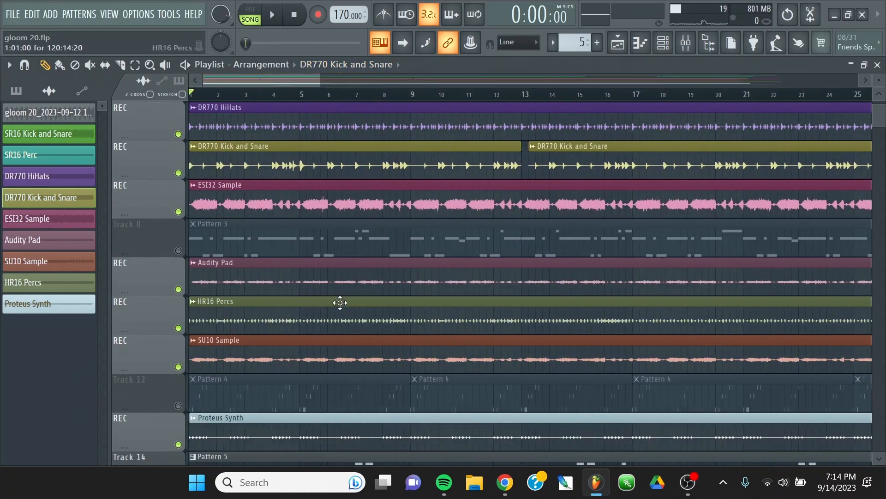
scroll(319, 311, down, 3)
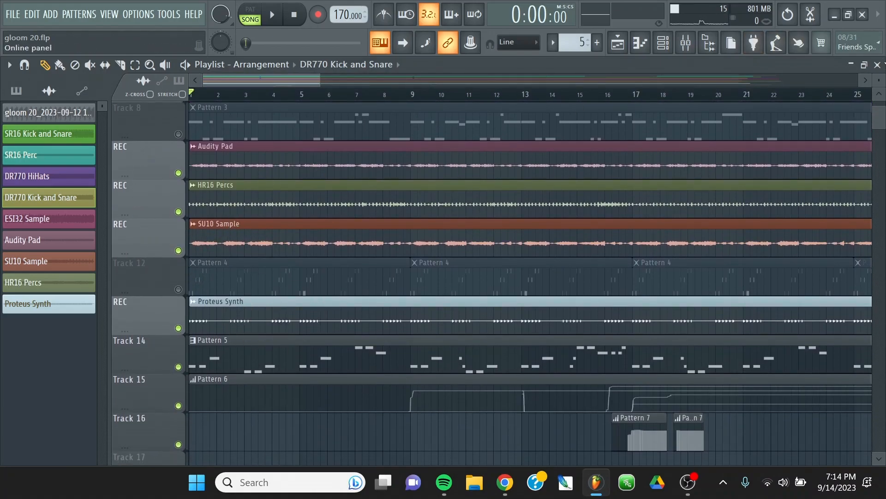
click(878, 64)
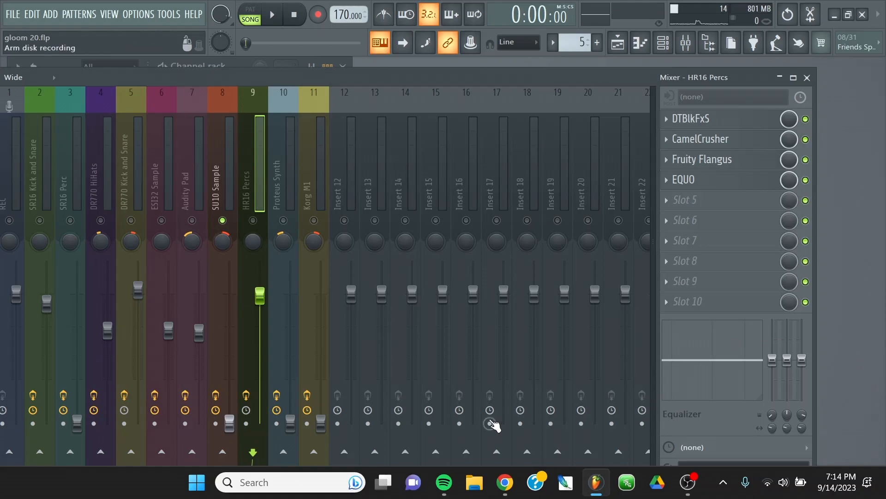
Check the effects on the Proteus Synth and Korg M1 mixer tracks and close the mixer.
click(283, 164)
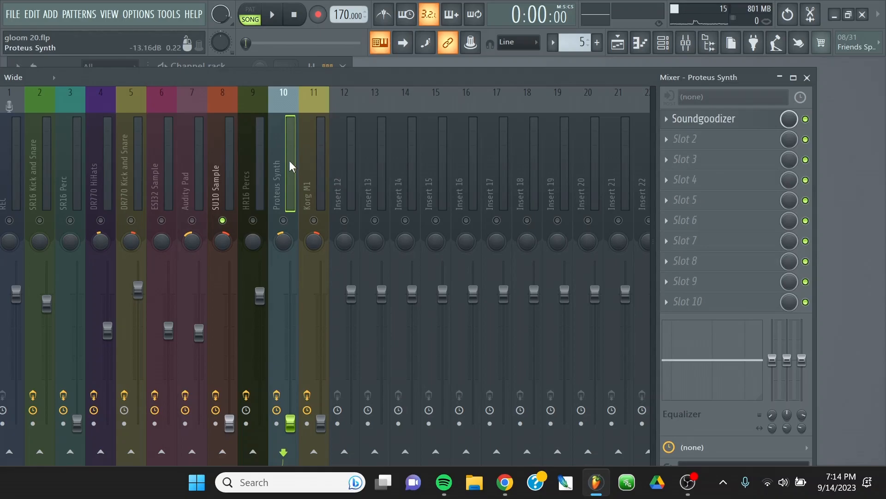
click(301, 152)
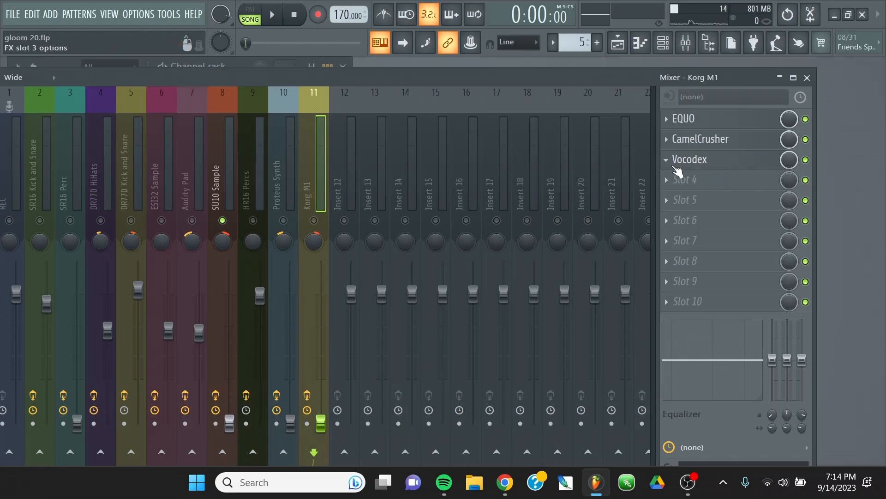
click(808, 78)
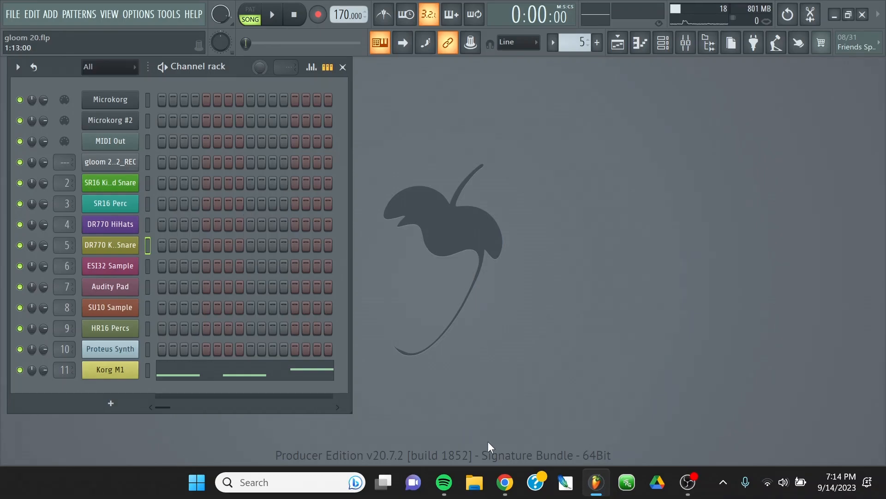
Play the song and follow the Pattern 6 fader automation first in the mixer and then in the playlist.
key(space)
key(F9)
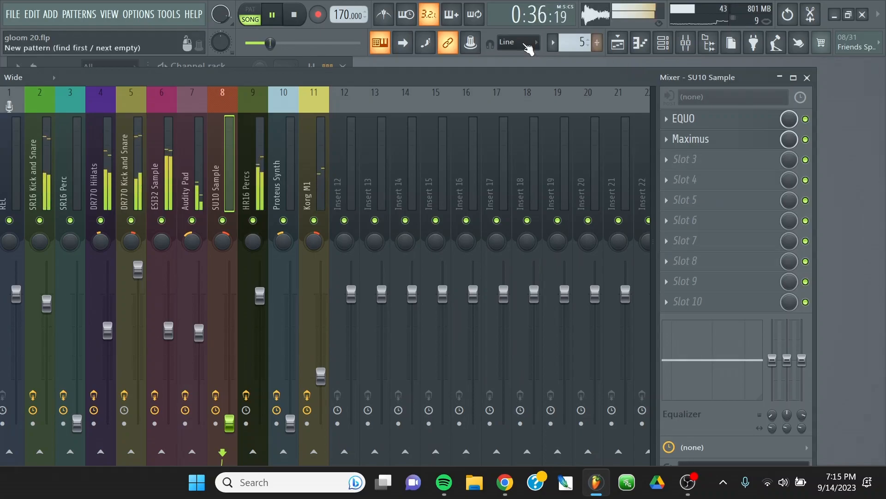
click(110, 13)
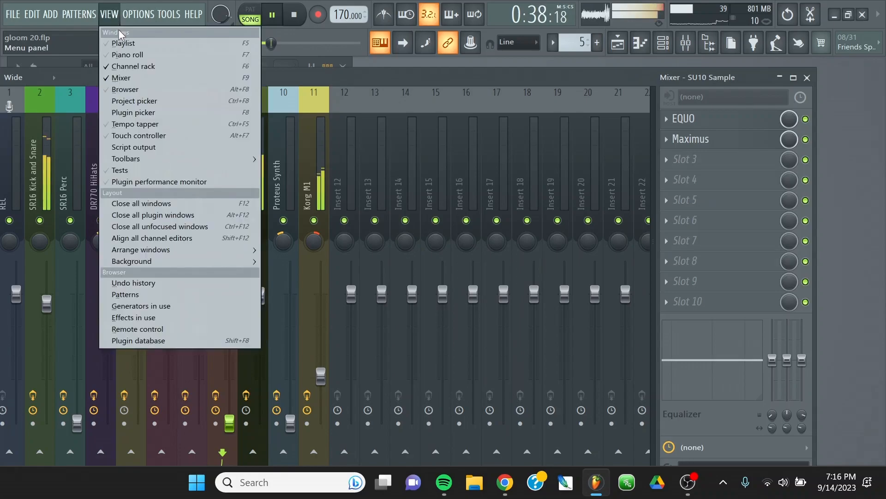
click(157, 40)
scroll(257, 96, down, 4)
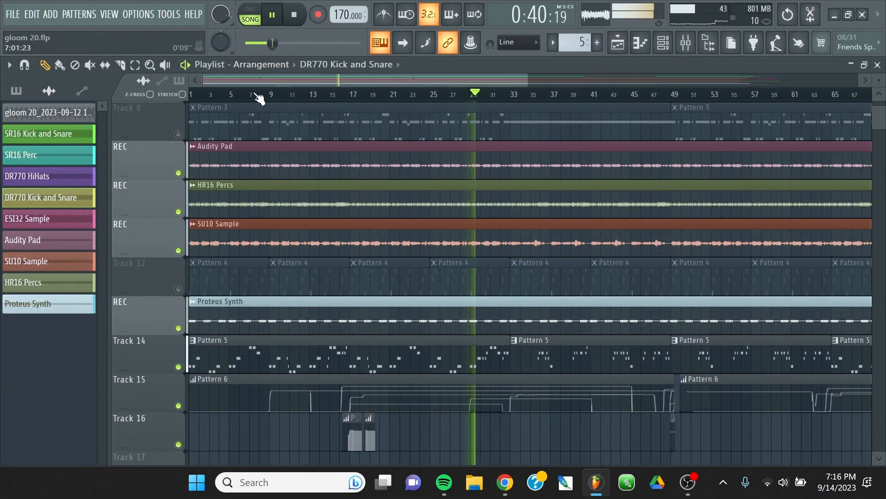
scroll(734, 322, down, 2)
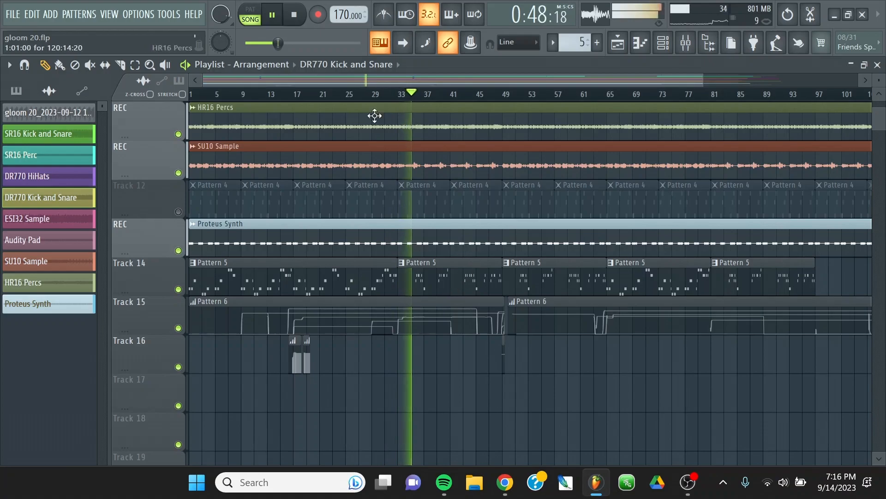
Return to the mixer during playback and inspect the Soundgoodizer on the Proteus Synth track.
click(110, 14)
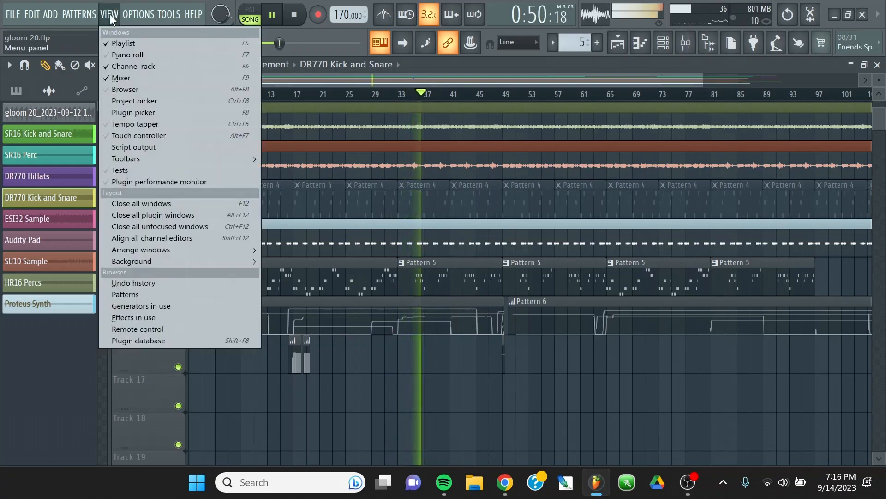
click(151, 81)
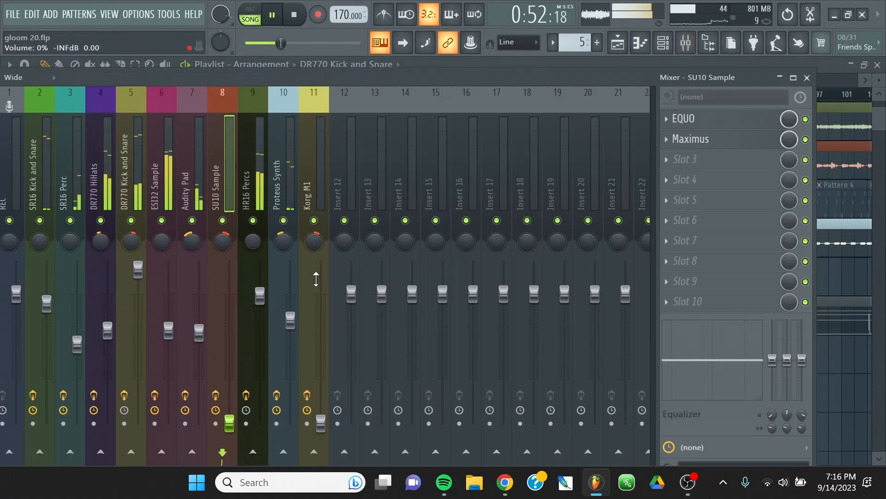
click(270, 165)
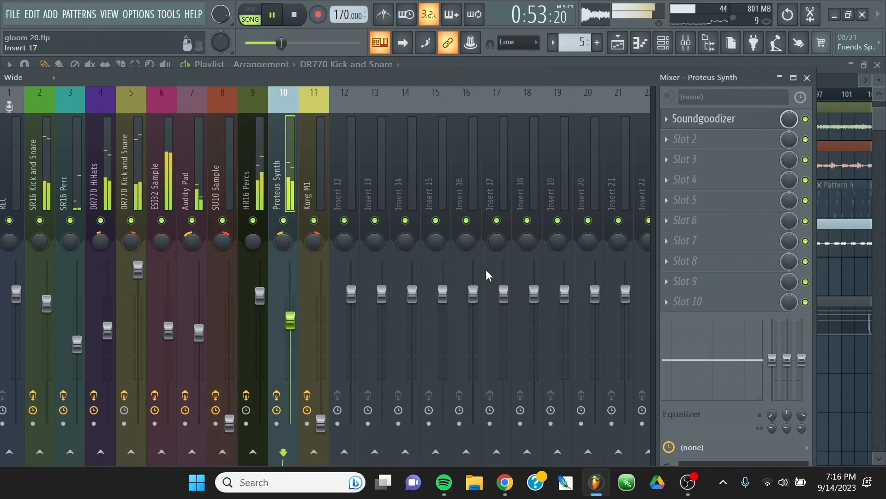
click(684, 118)
click(378, 131)
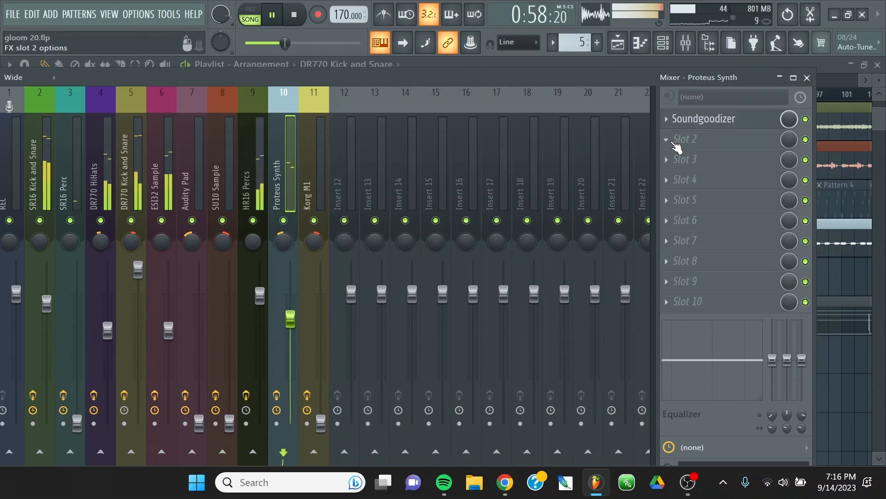
Lower the Proteus Synth channel's volume multiplier in its levels adjustment while replaying an earlier part of the song, and close the channel settings.
click(816, 76)
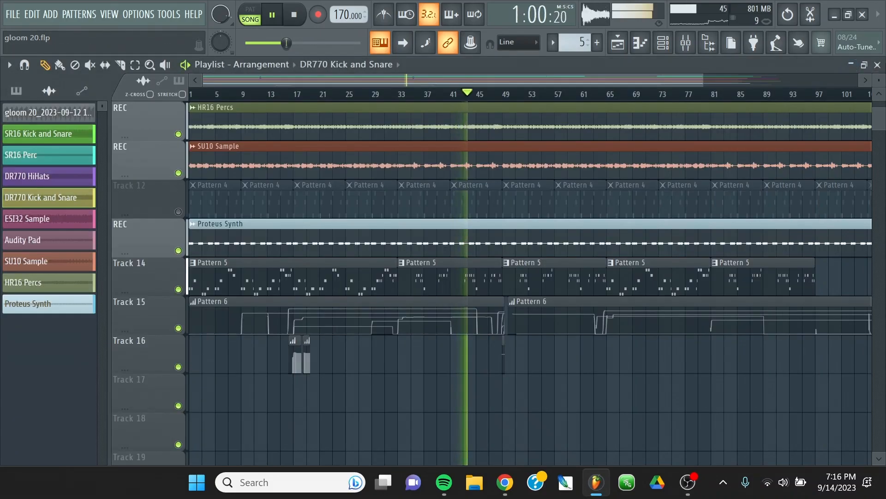
click(877, 65)
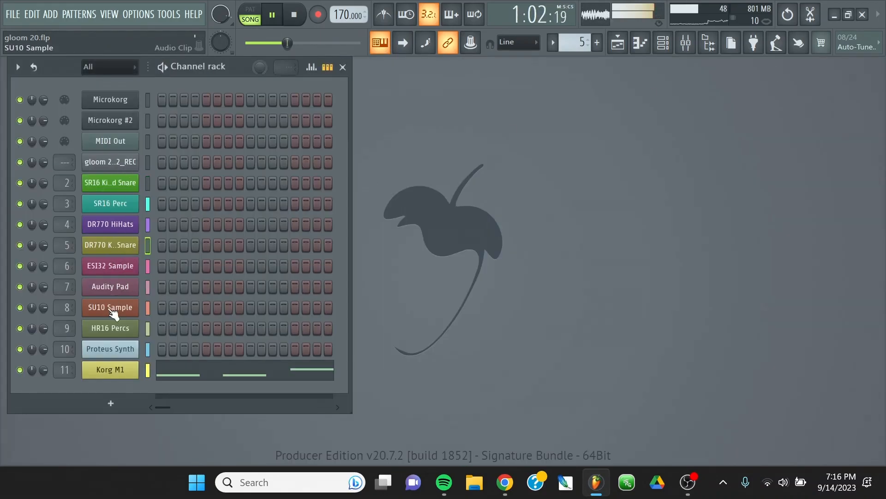
click(111, 350)
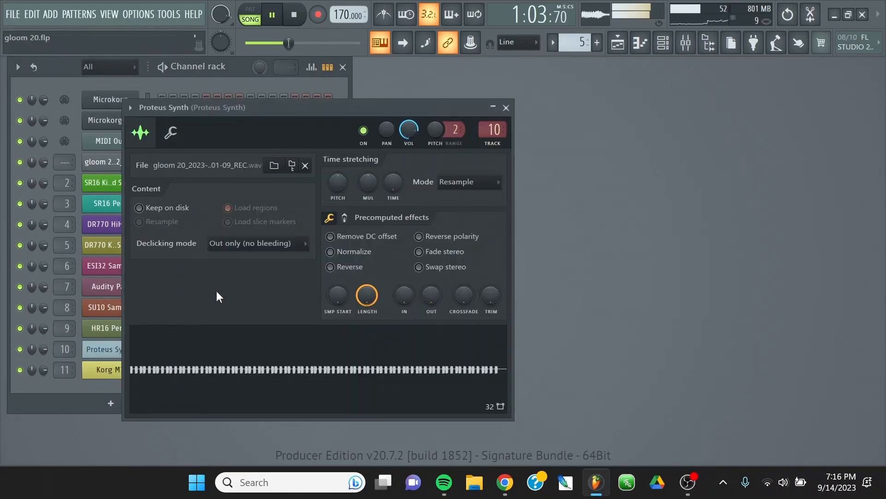
click(170, 132)
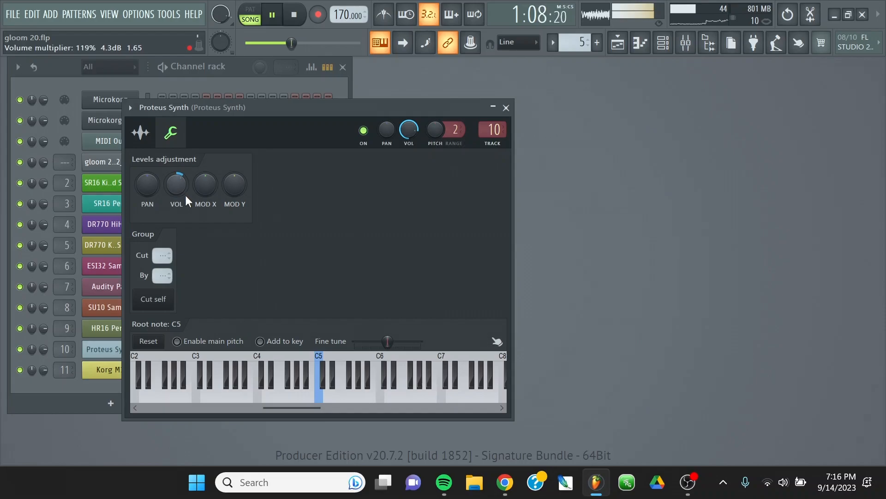
drag(292, 43, 283, 43)
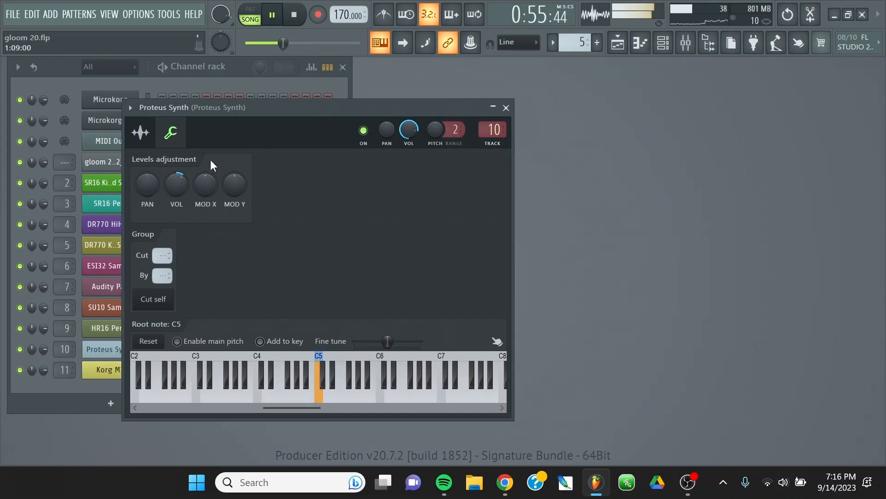
drag(176, 184, 176, 182)
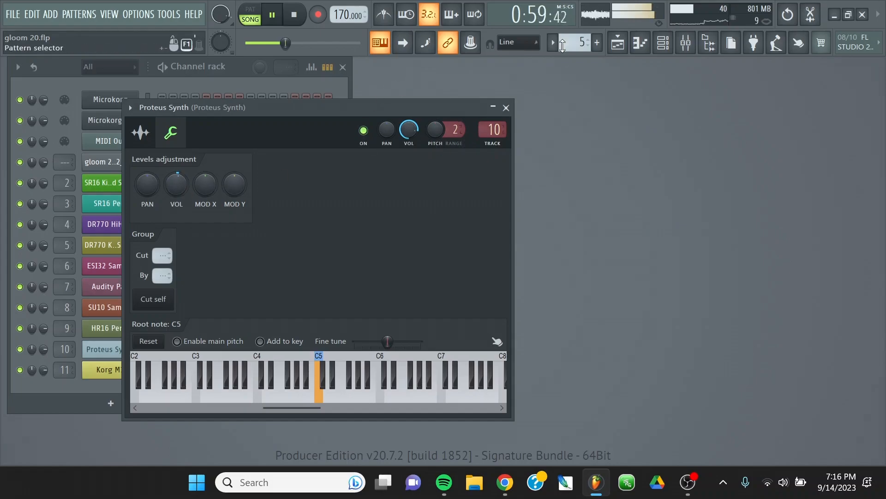
click(506, 108)
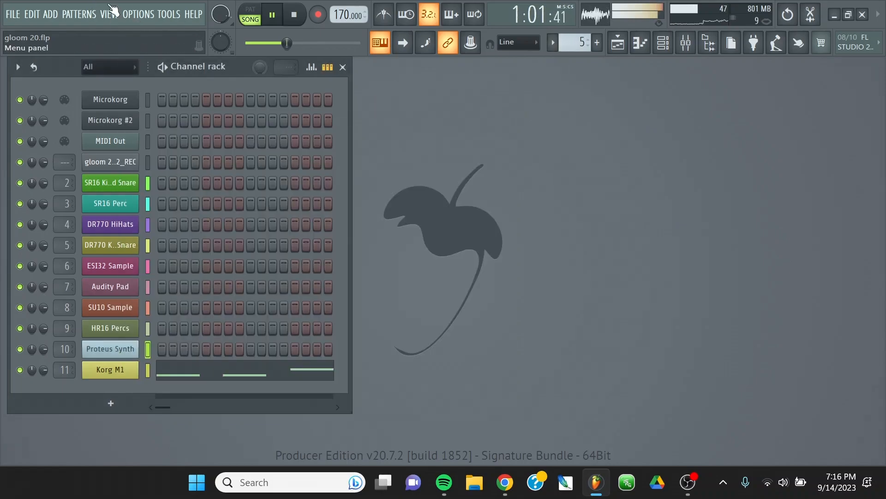
Follow the remaining playback in the mixer and in the playlist tracks up to the end of the arrangement, and stop the song.
click(109, 14)
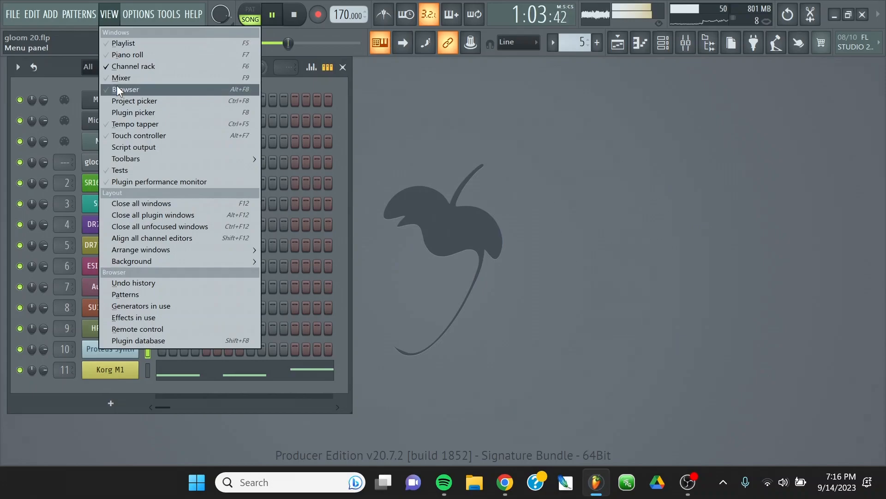
click(118, 80)
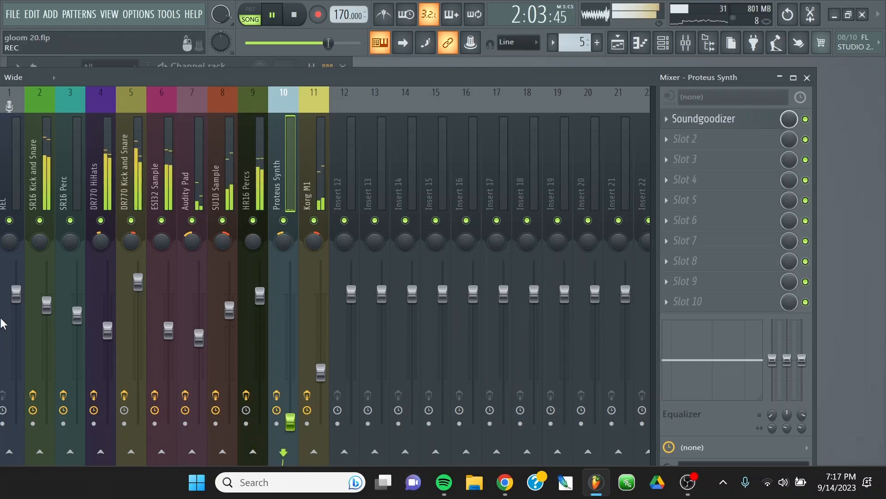
click(102, 15)
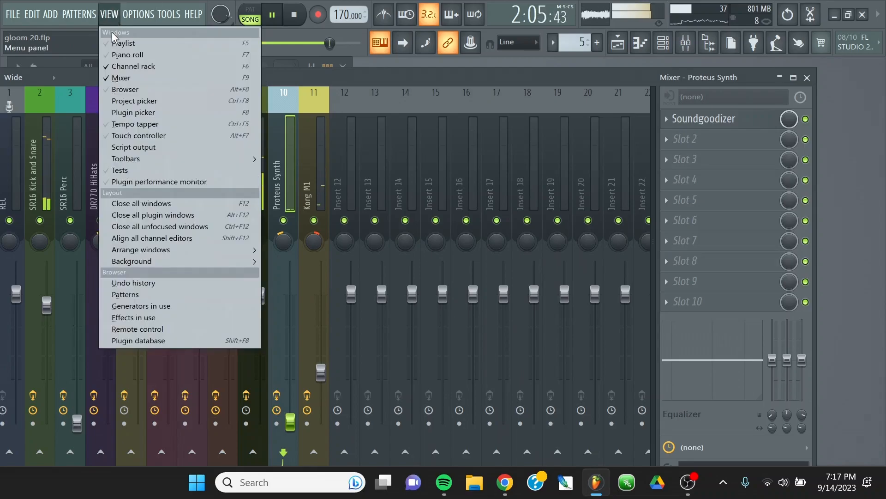
click(123, 43)
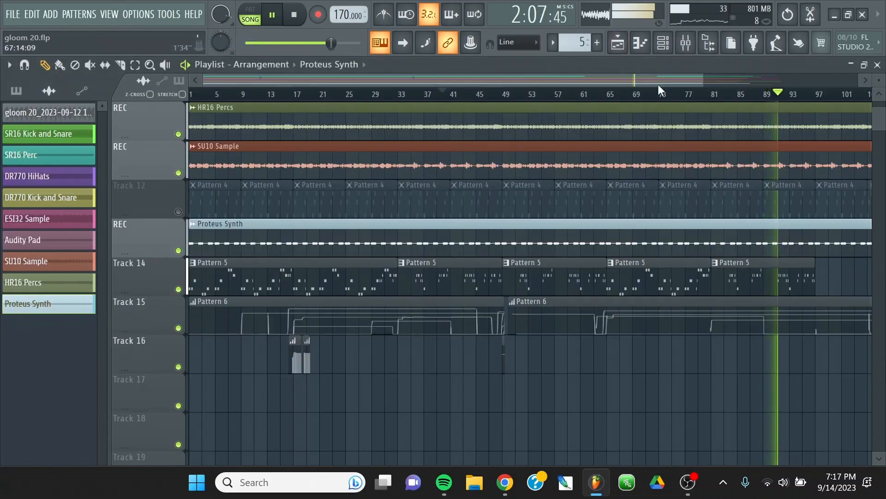
drag(637, 78, 834, 79)
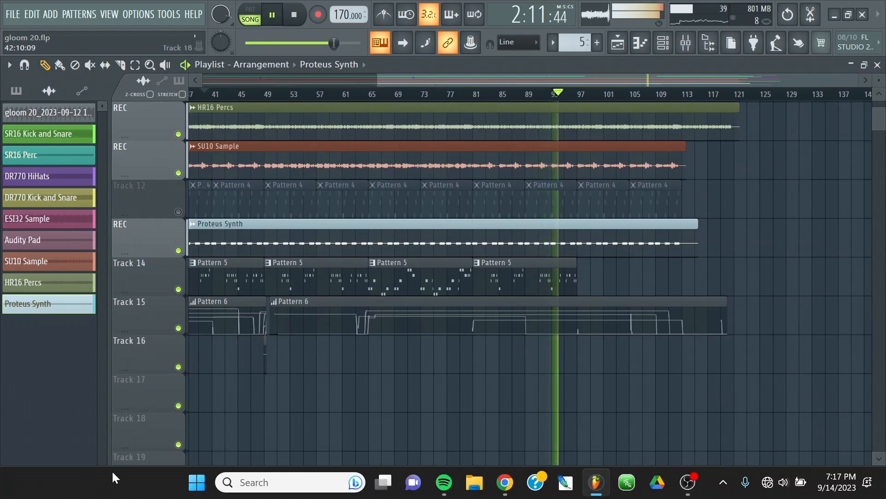
scroll(692, 175, up, 9)
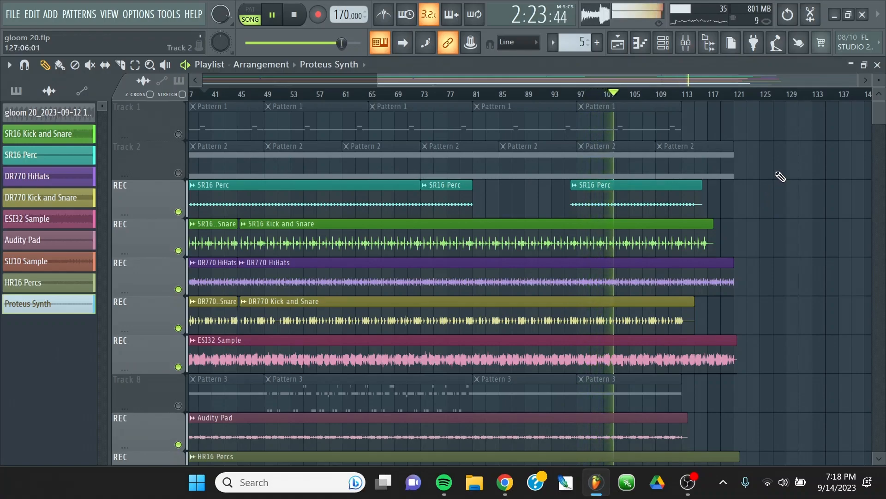
scroll(780, 176, down, 1)
scroll(780, 176, down, 2)
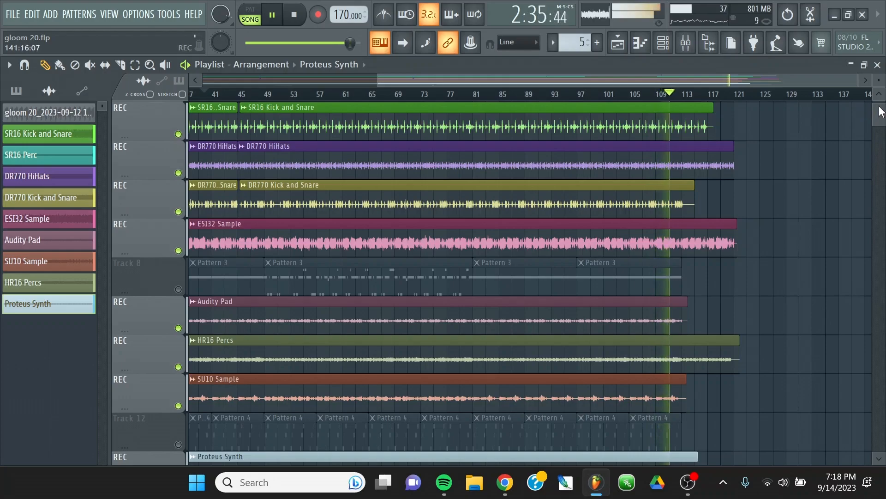
click(299, 20)
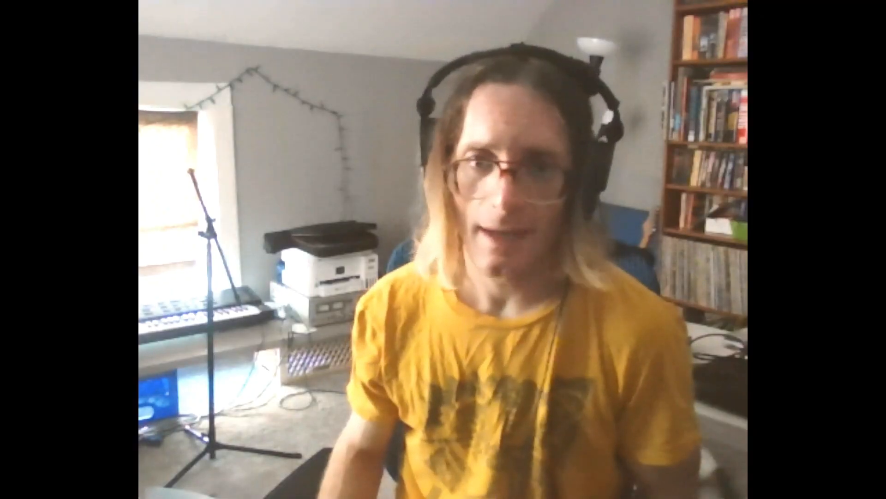